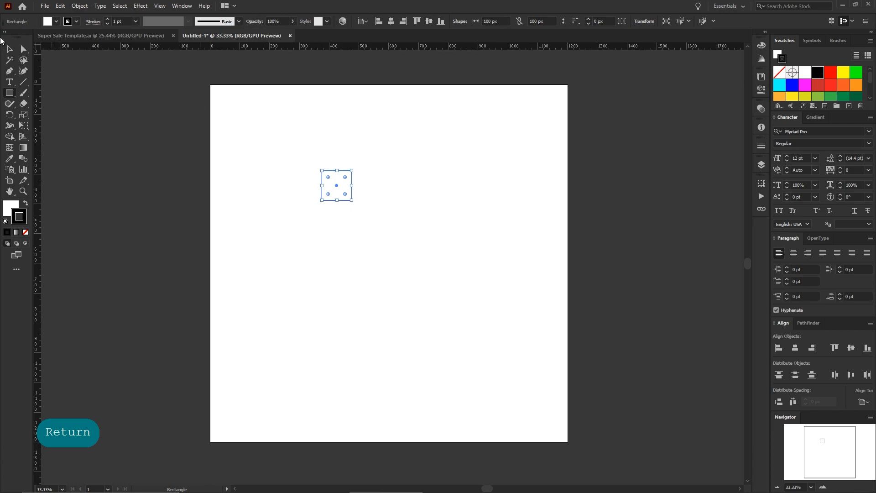
Step: Move the 100 px square into the artboard's upper-left corner and place a duplicate in its lower-right corner
left_click(251, 124)
left_click_drag(332, 183, 560, 431)
left_click(256, 107)
left_click(516, 359)
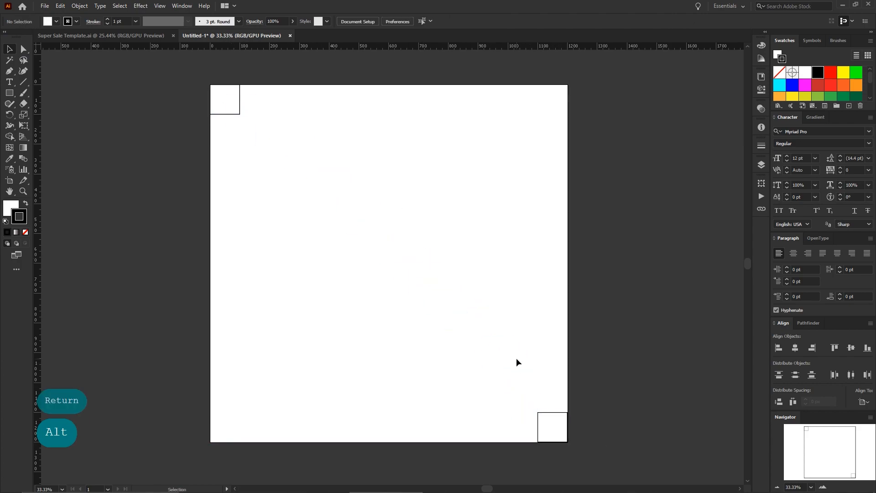
Step: Draw an 1100 px square between the centres of the two corner squares and convert it into margin guides
left_click(11, 95)
left_click_drag(225, 100, 551, 426)
right_click(377, 192)
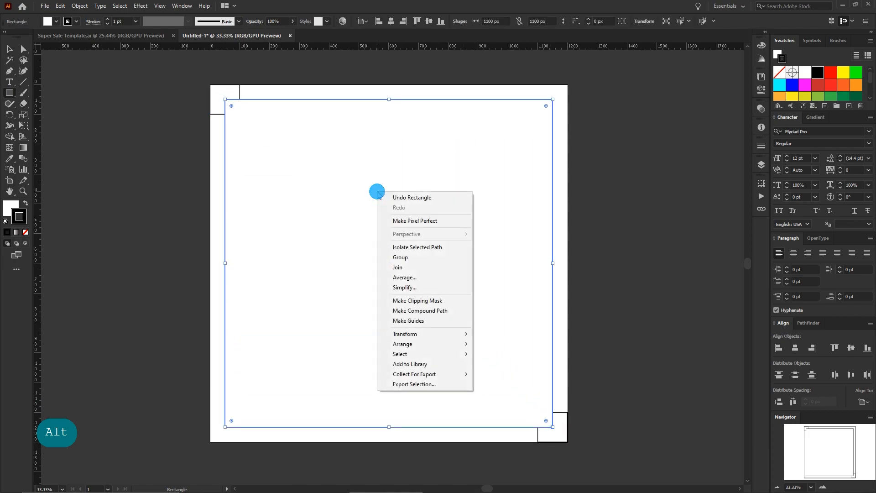
left_click(407, 321)
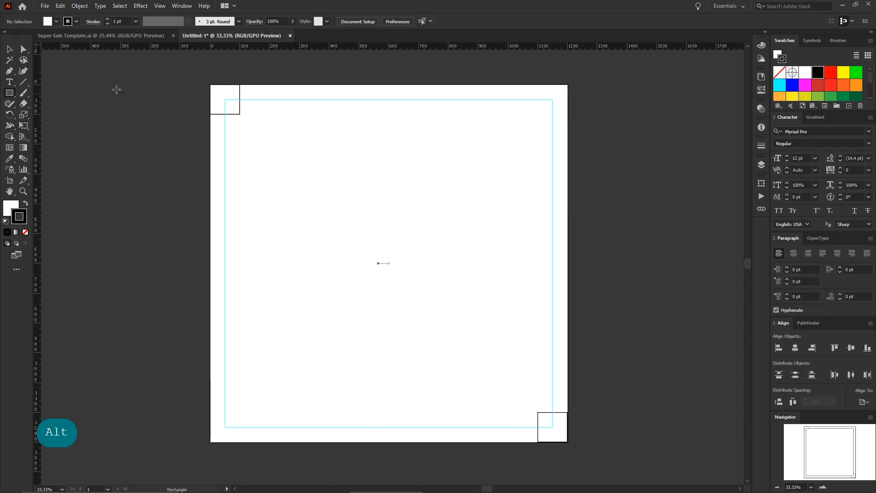
Step: Delete both 100 px squares from the artboard corners
left_click(10, 49)
left_click_drag(160, 92, 616, 434)
key("BackSpace")
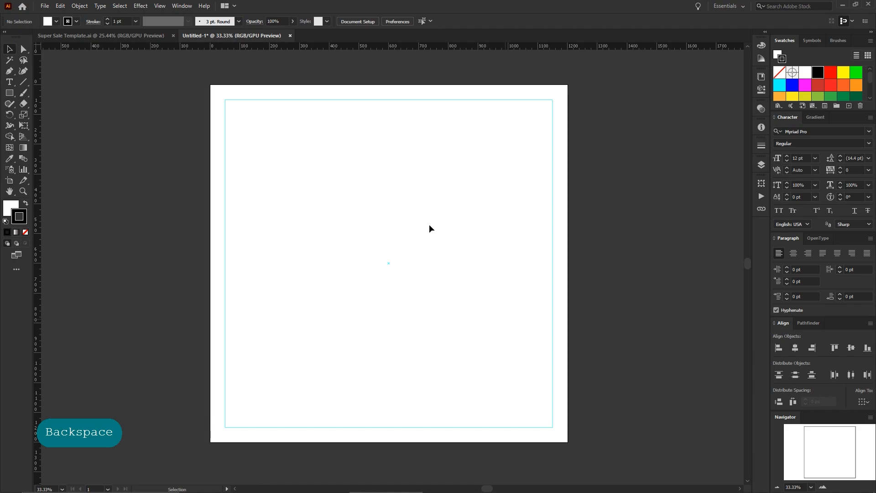
Step: Draw a 1200 px square background covering the artboard, with no stroke and a yellow fill
left_click(10, 93)
left_click_drag(210, 84, 569, 442)
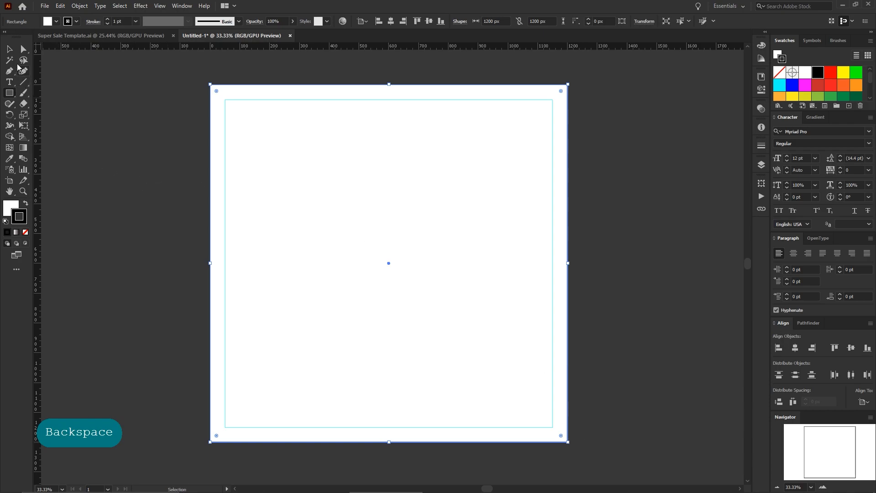
left_click(10, 49)
left_click(26, 232)
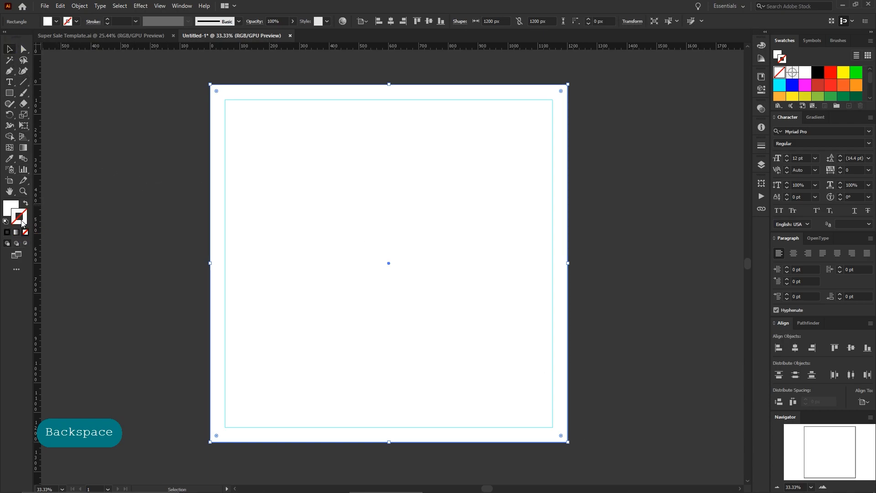
left_click(12, 207)
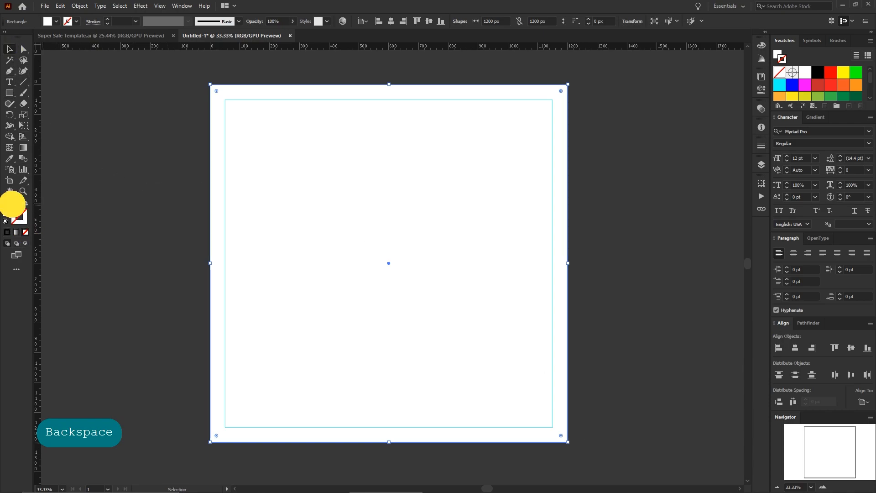
left_click(844, 73)
Step: Lock the yellow background square
right_click(439, 124)
left_click(404, 171)
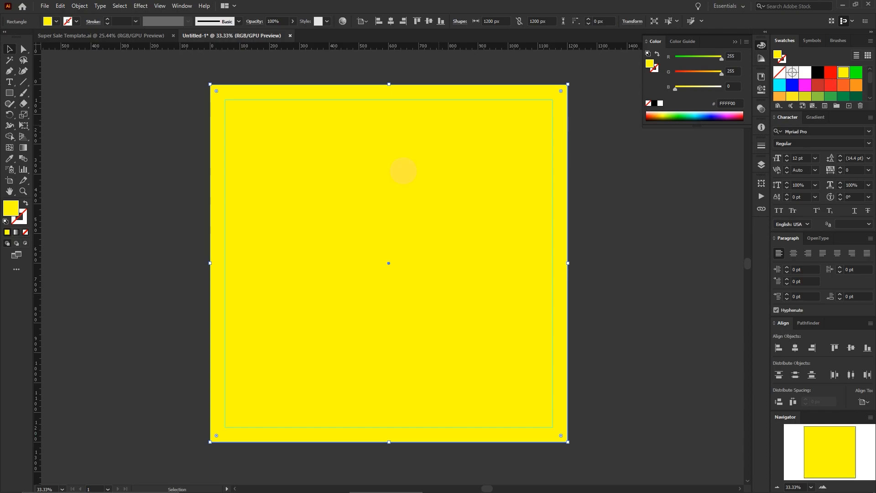
left_click(84, 6)
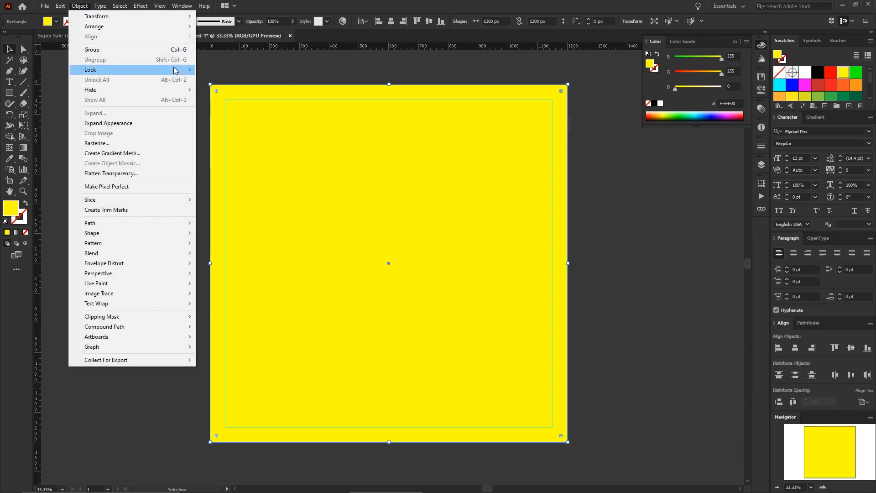
mouse_move(177, 71)
left_click(221, 70)
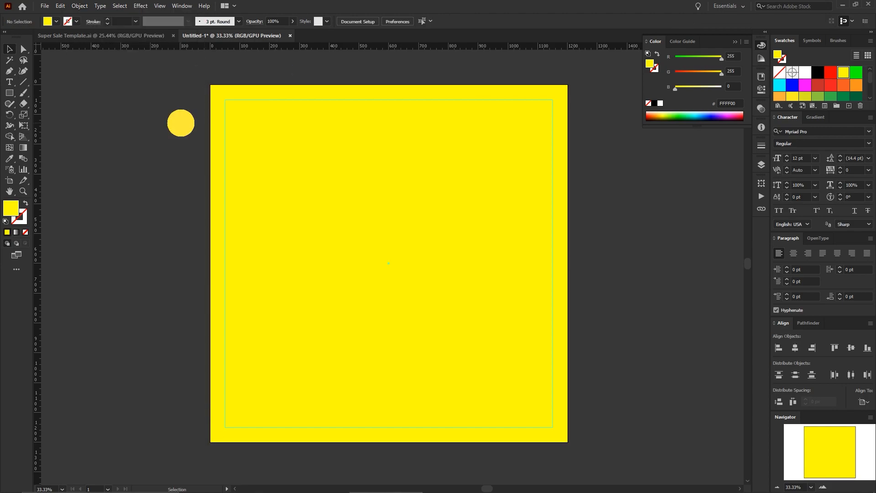
Step: Add the text "Sale" on the upper part of the artboard in Impact Regular at 72 pt
left_click(10, 83)
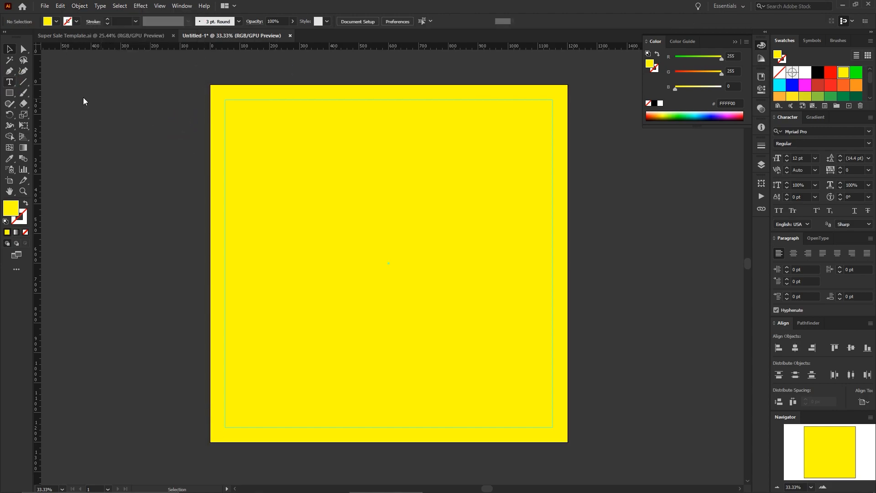
left_click(365, 204)
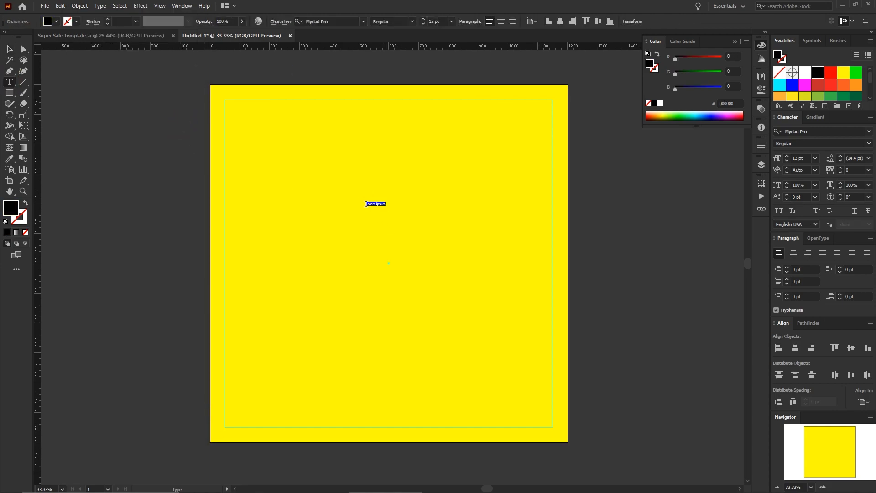
left_click(451, 21)
left_click(459, 183)
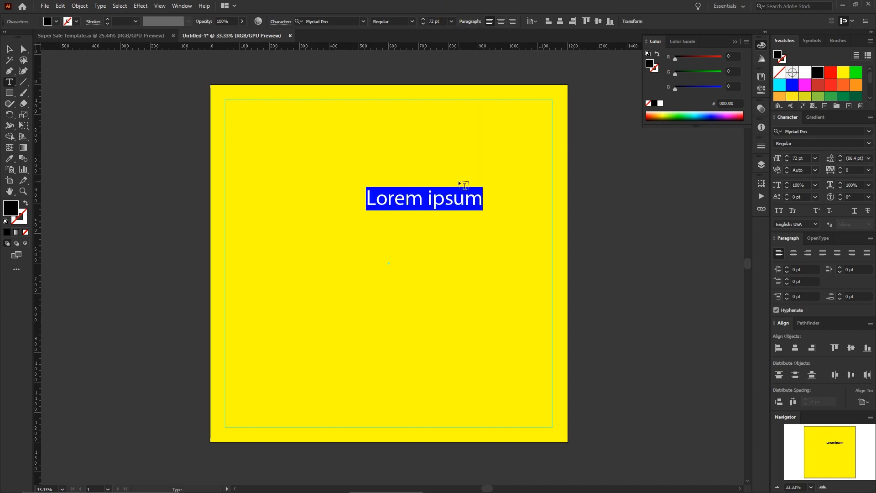
left_click(364, 22)
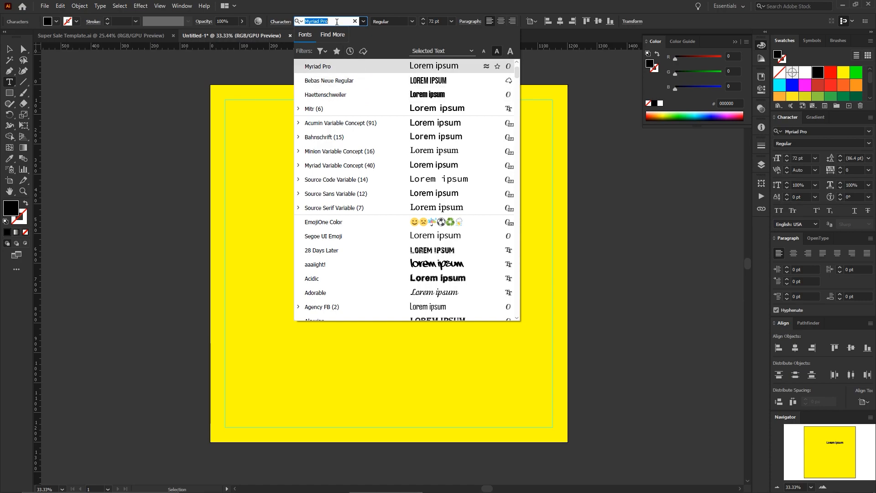
type("im")
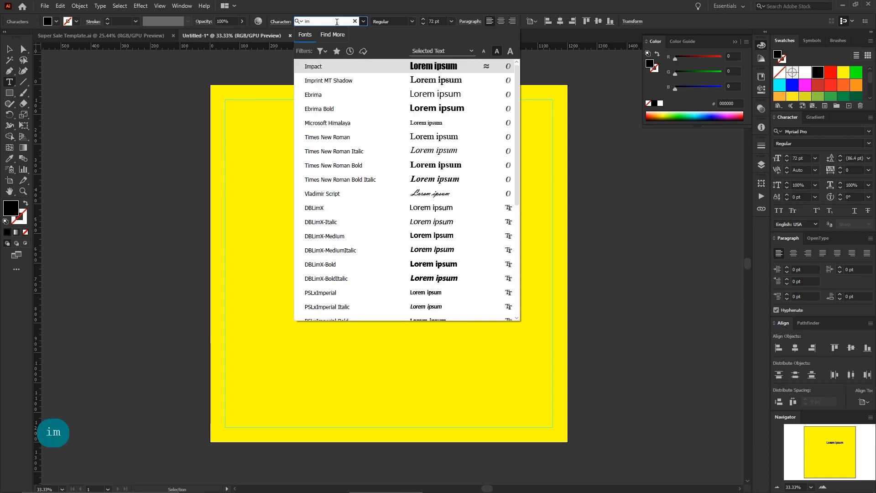
left_click(351, 65)
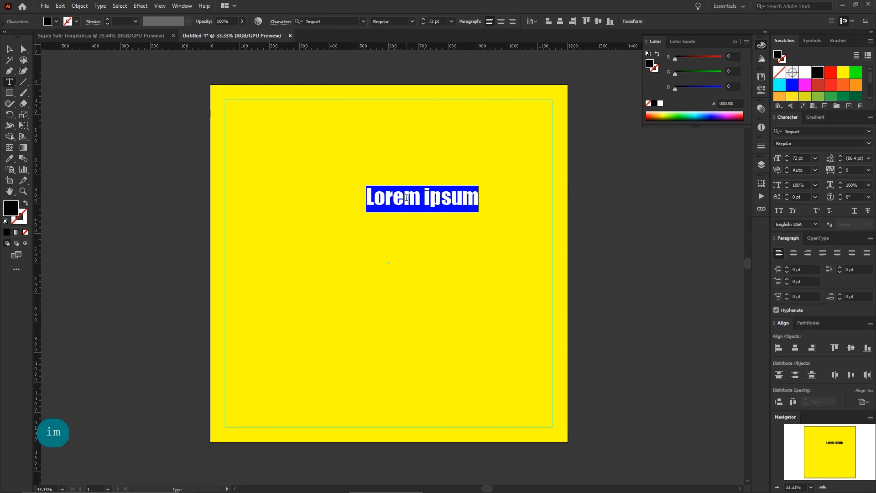
type("Sale")
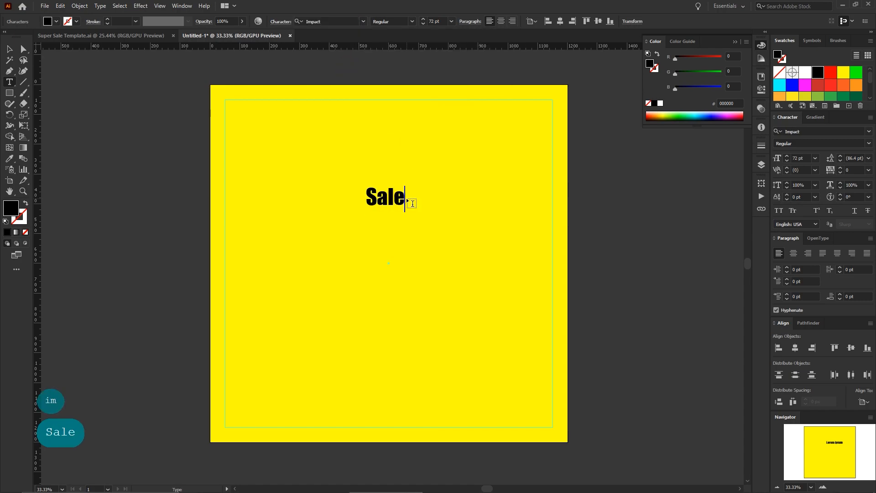
Step: Enlarge the "Sale" text proportionally to about 273 pt, centre its paragraph alignment and centre it horizontally on the artboard
key("Escape")
left_click_drag(408, 200, 460, 201)
left_click(501, 21)
Step: Duplicate the "Sale" text directly above itself and change the copy's wording to "Super"
left_click_drag(349, 201, 414, 173)
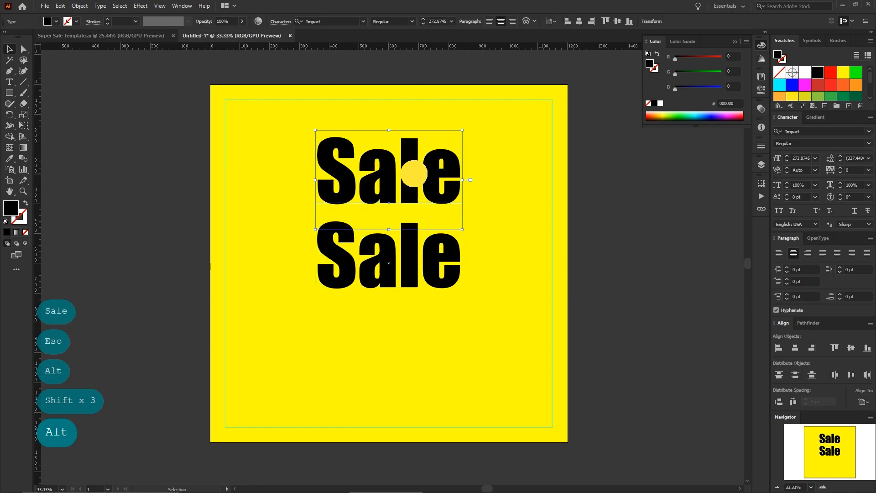
double_click(414, 174)
double_click(414, 176)
type("Super")
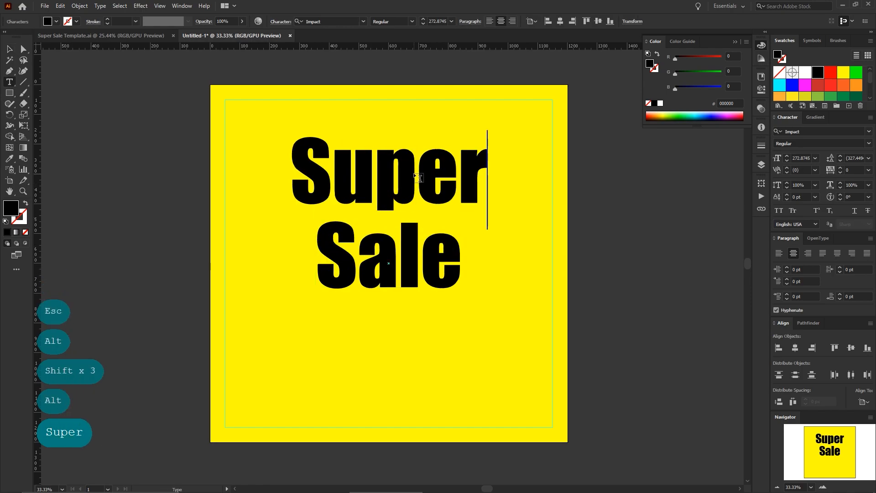
left_click(9, 49)
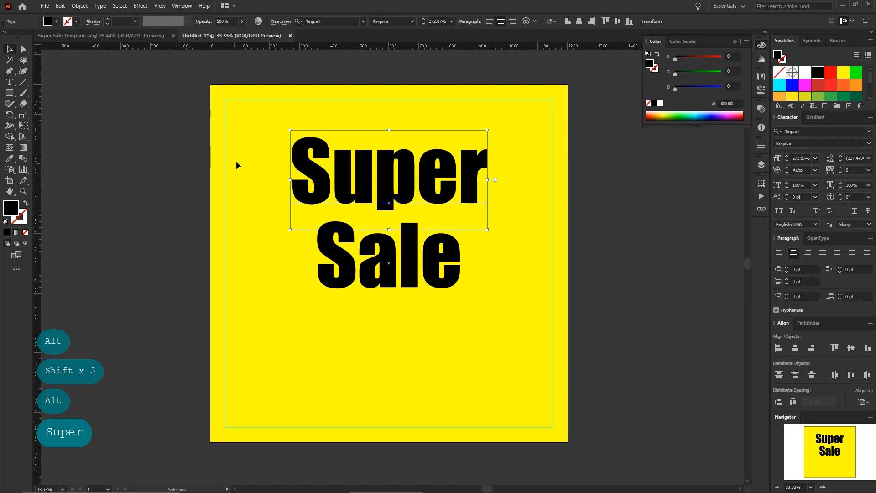
Step: Convert both the "Super" and "Sale" texts to outlines
left_click(426, 281, "shift")
right_click(387, 191)
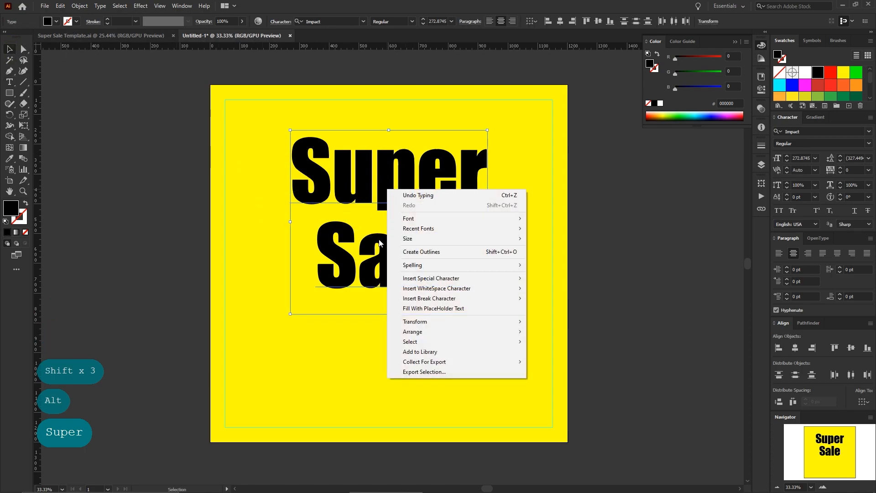
left_click(406, 257)
left_click(524, 278)
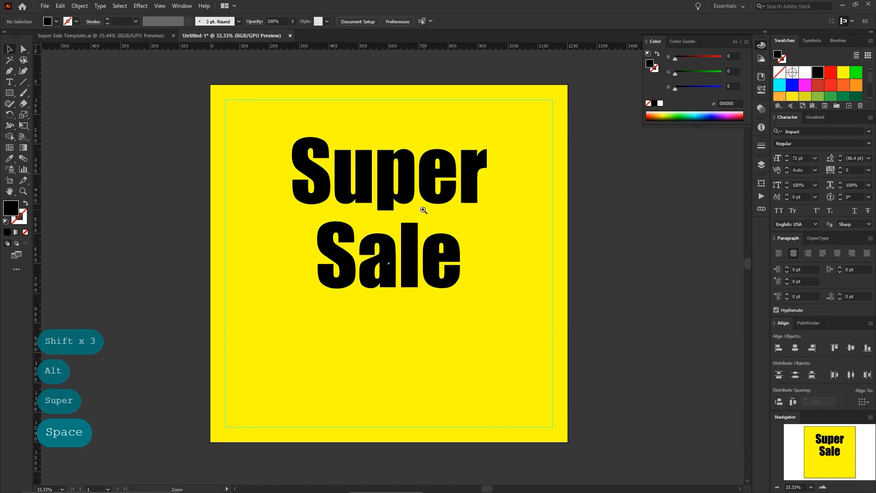
Step: Fill the outlined "Super" and "Sale" lettering with white
left_click(471, 235, "ctrl")
left_click_drag(486, 214, 475, 248)
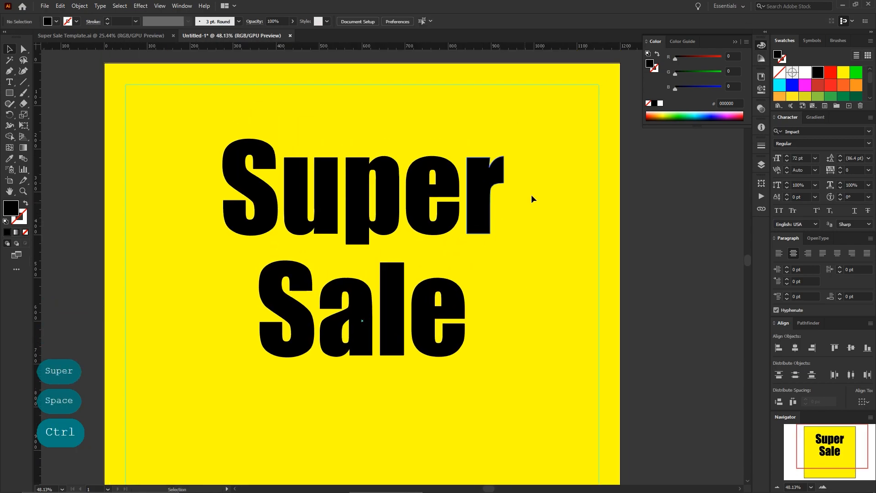
left_click_drag(531, 194, 444, 298)
left_click(808, 73)
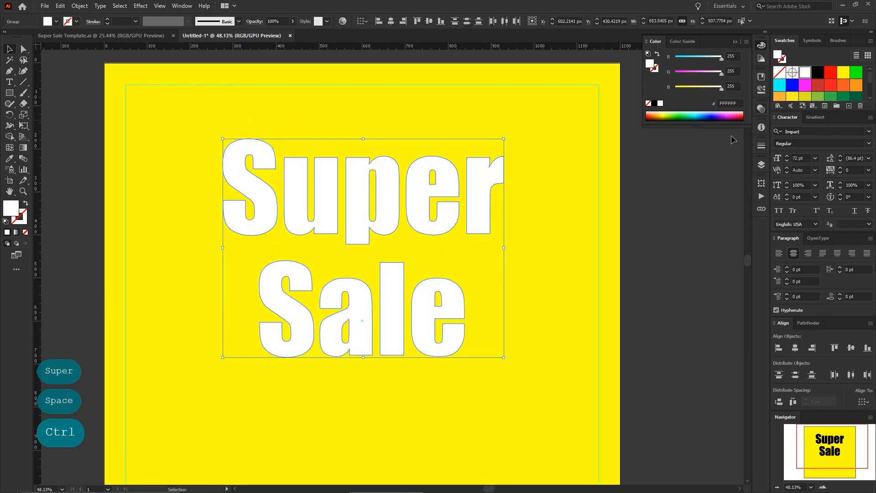
left_click(576, 221)
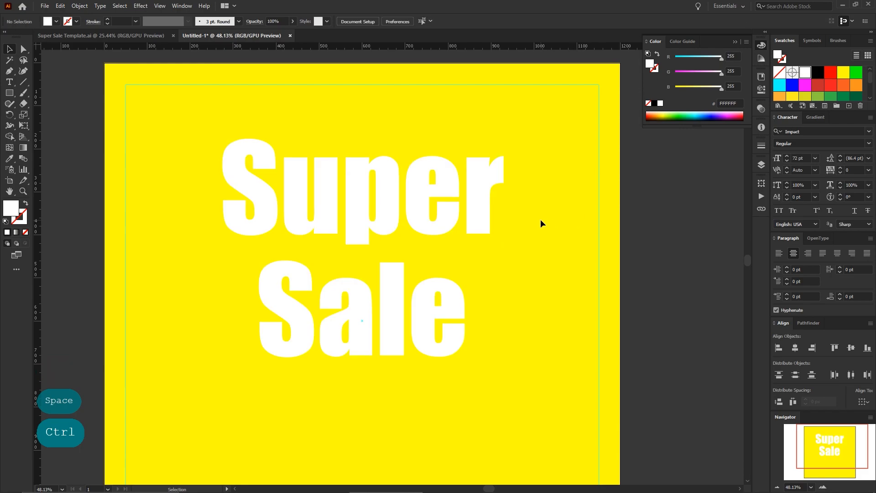
Step: Combine the letters of the "Super" group into one compound path
left_click(483, 220)
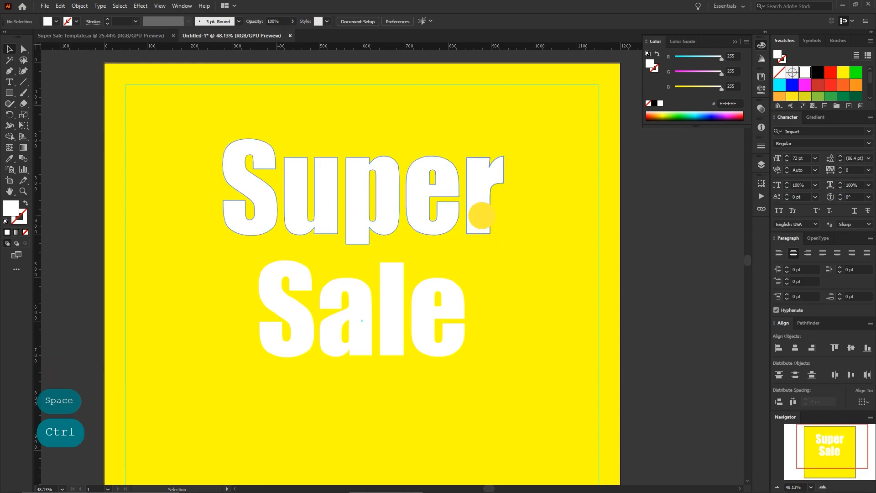
left_click(806, 326)
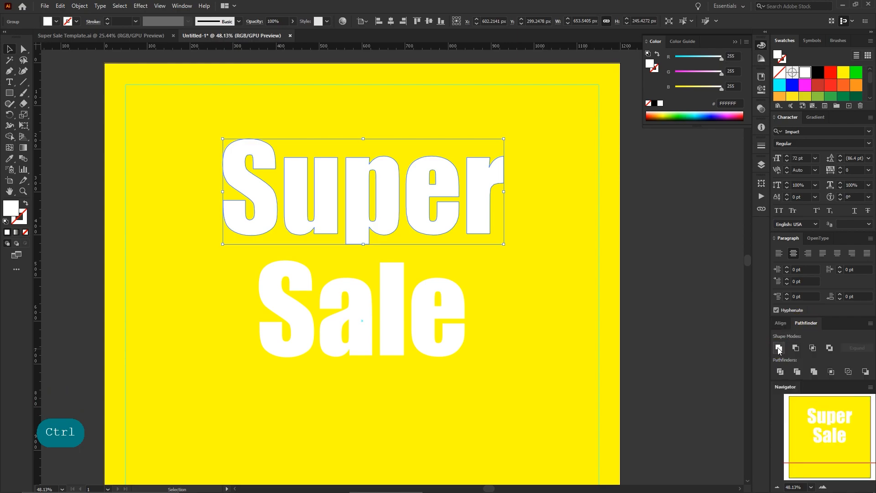
left_click(79, 5)
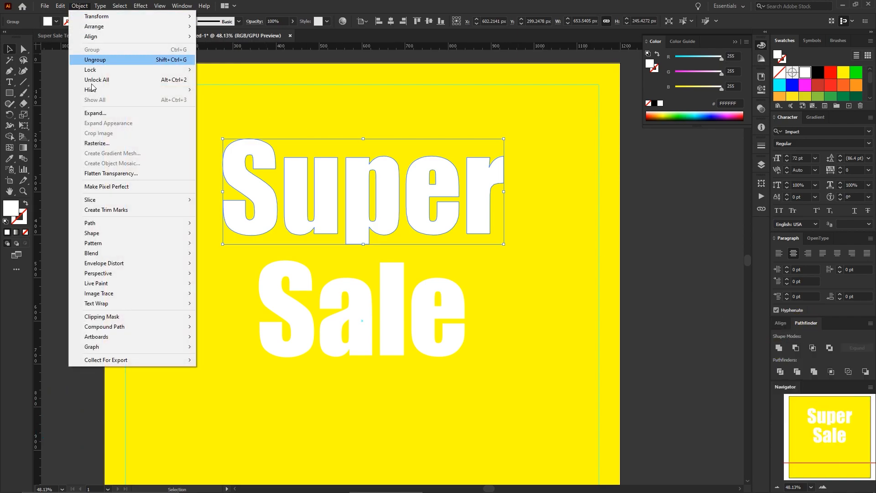
mouse_move(175, 327)
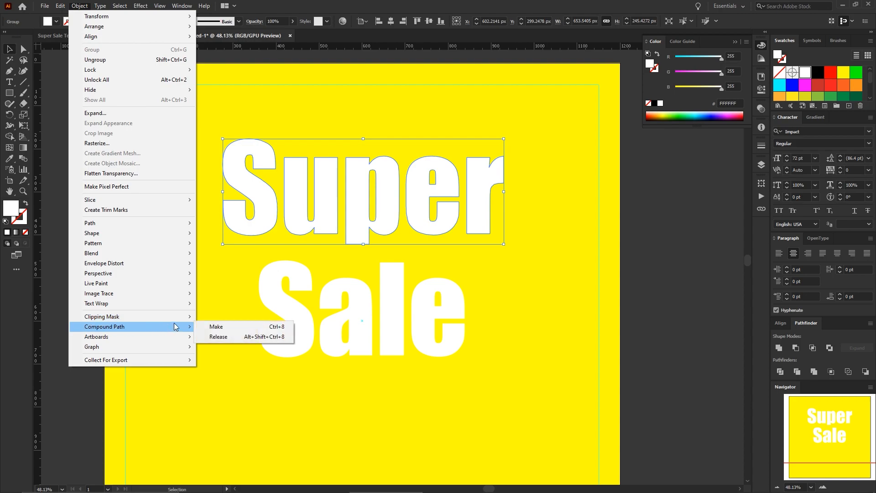
left_click(207, 327)
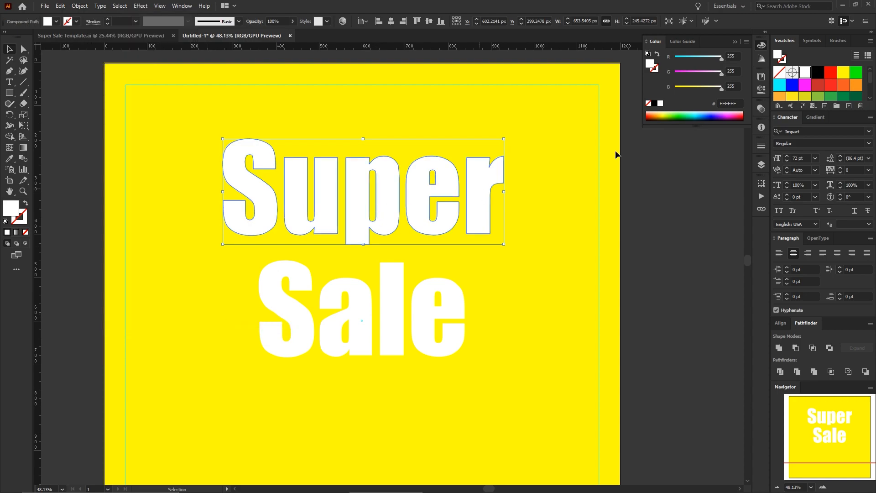
Step: Fill the "Super" compound path with black and place a duplicate of it 8 px to the right
left_click(818, 72)
key("space")
left_click(460, 230)
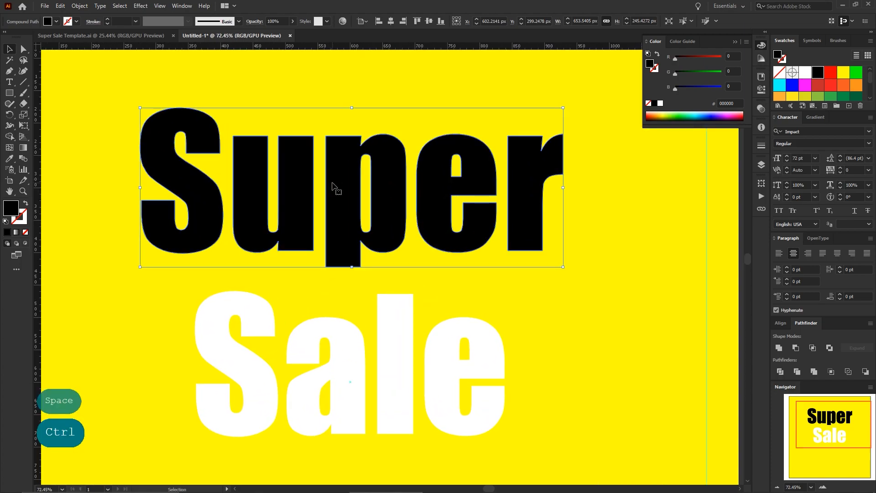
left_click_drag(332, 185, 338, 186)
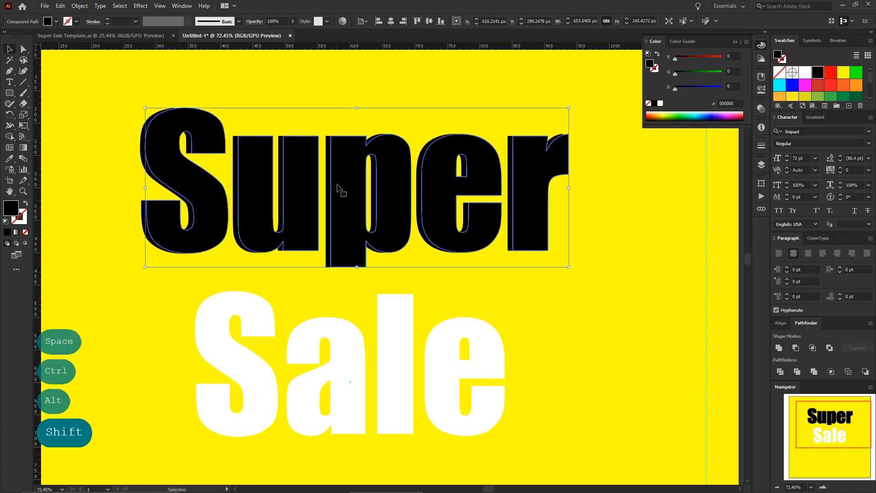
Step: Copy the original "Super" compound path, paste it in front, and fill that copy with white
left_click(139, 141)
left_click(60, 6)
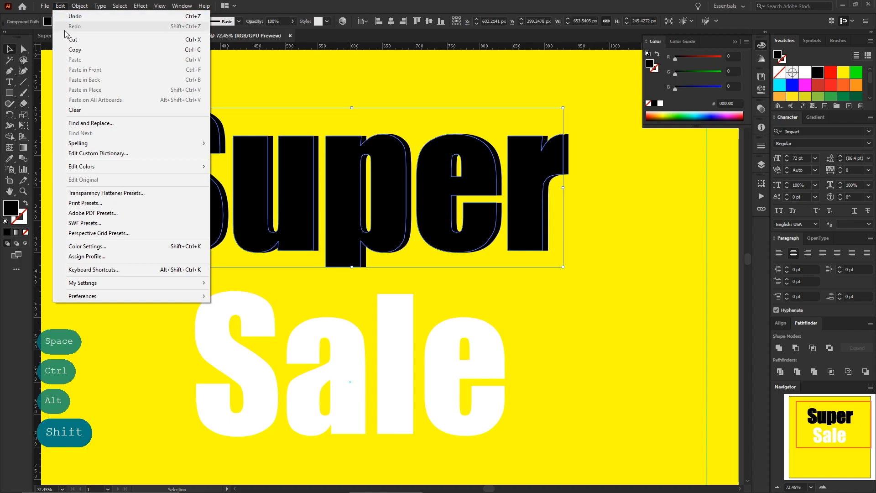
left_click(74, 41)
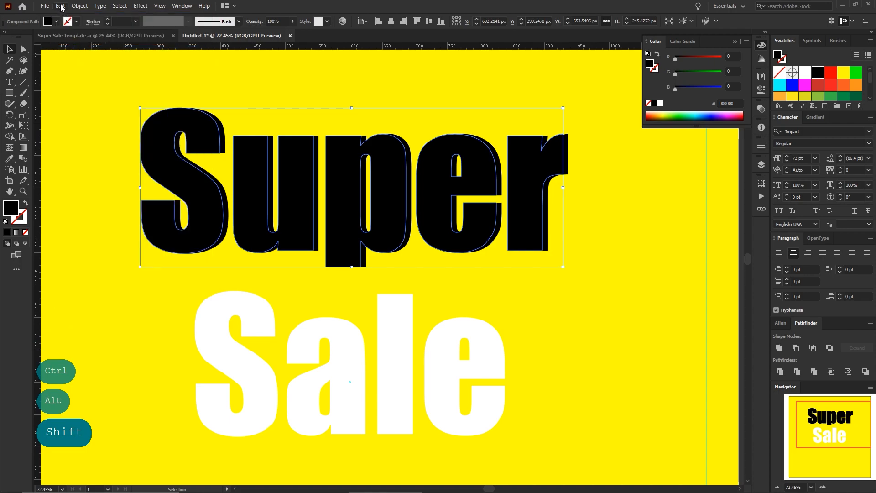
left_click(60, 6)
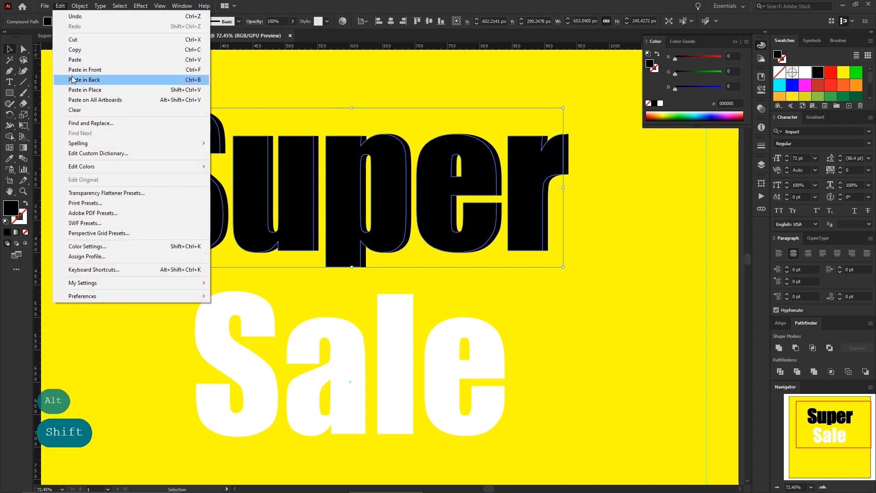
left_click(72, 70)
left_click(805, 72)
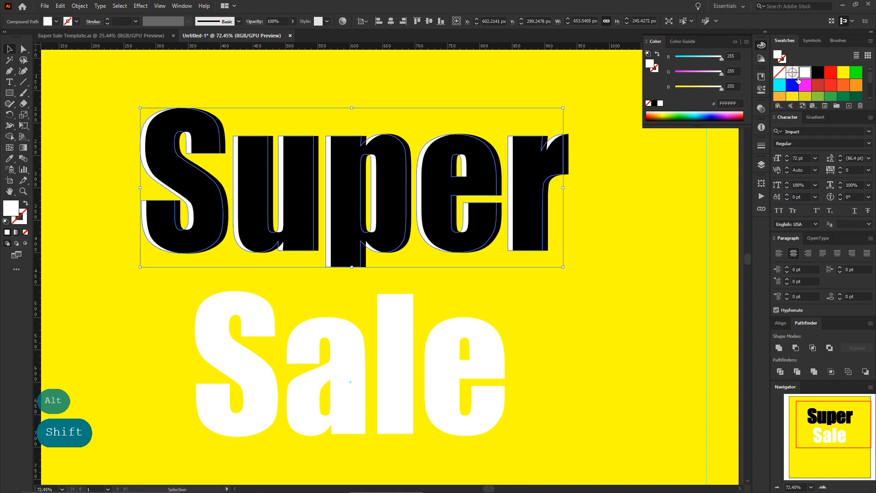
Step: Subtract the offset black "Super" duplicate from the white copy with Minus Front
left_click(168, 166, "shift")
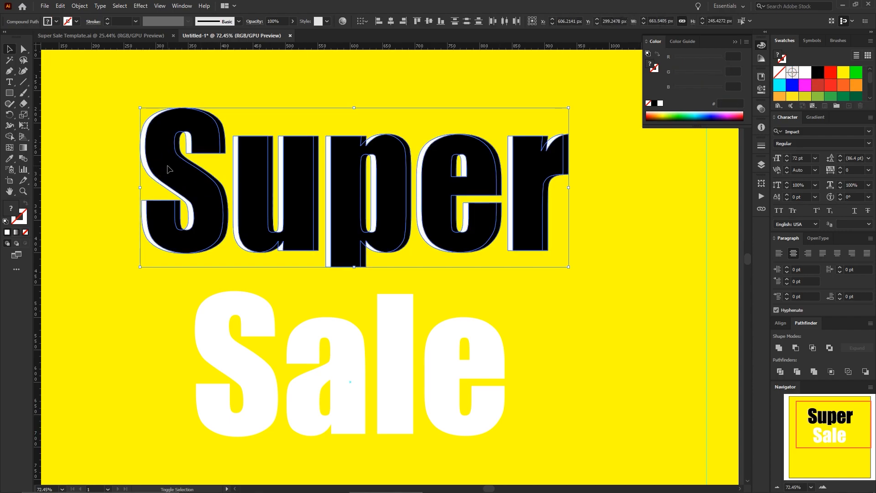
left_click(796, 348)
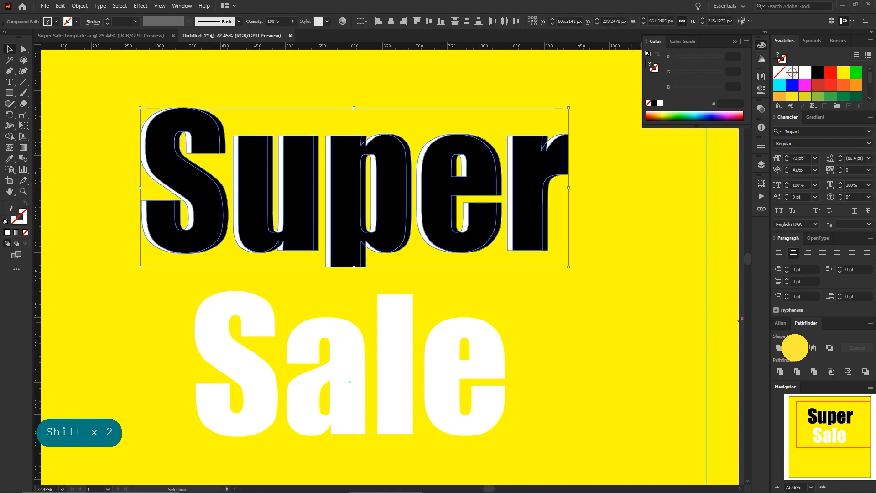
left_click(605, 292)
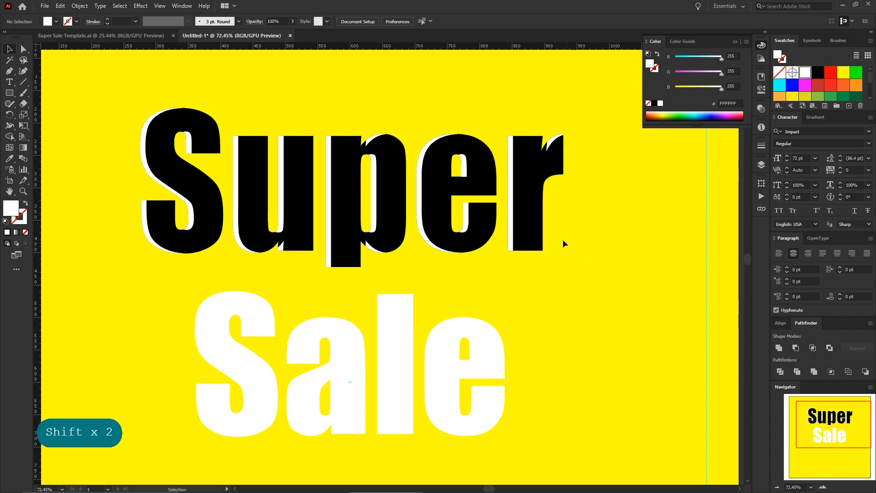
left_click(536, 216)
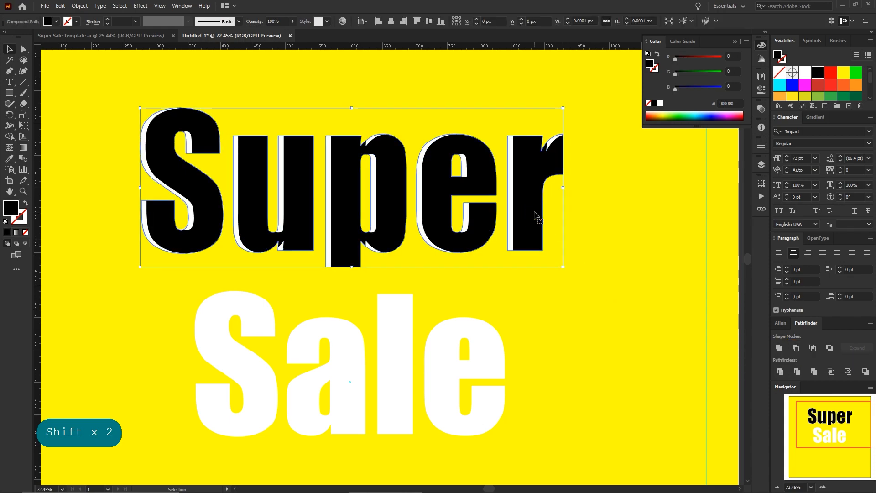
Step: Combine the "Sale" letters into one compound path and place a black duplicate of it 13 px to the right
scroll(536, 215, "down", 1)
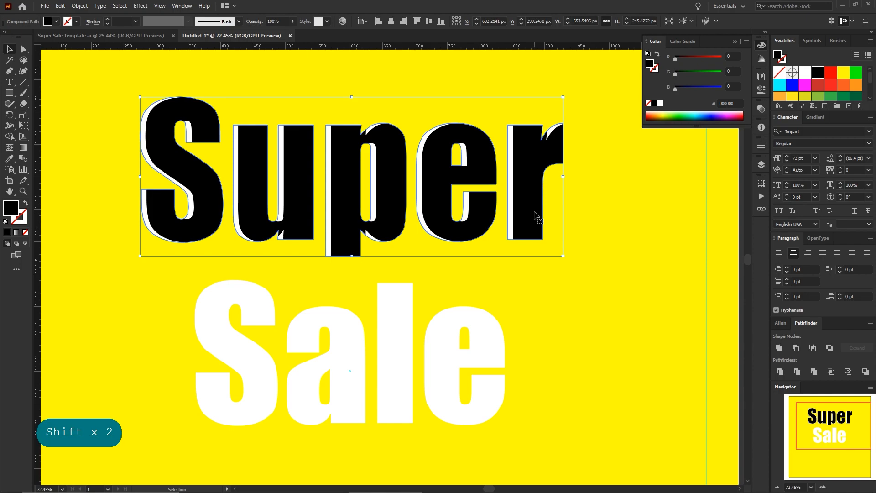
scroll(552, 281, "down", 3)
left_click(480, 292)
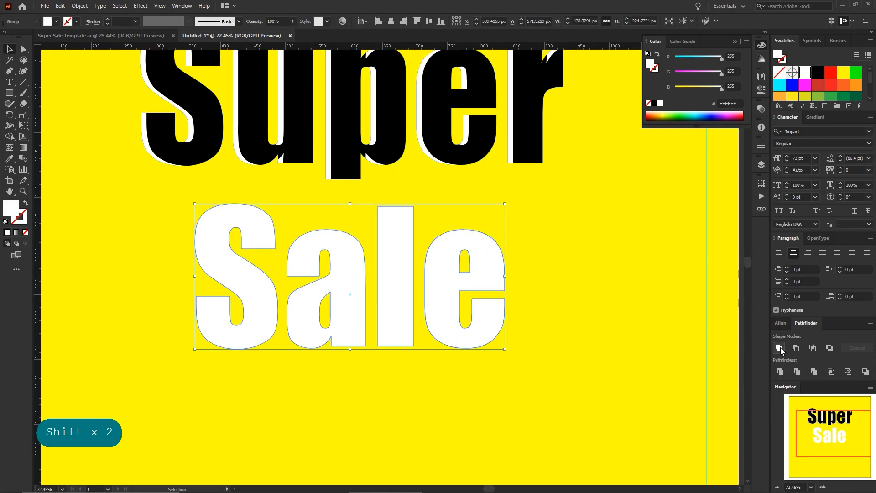
left_click(79, 5)
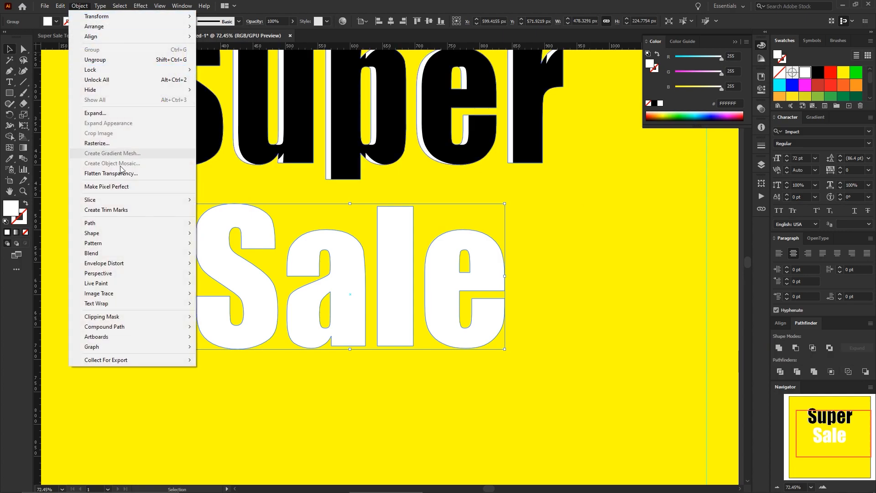
mouse_move(173, 327)
left_click(211, 326)
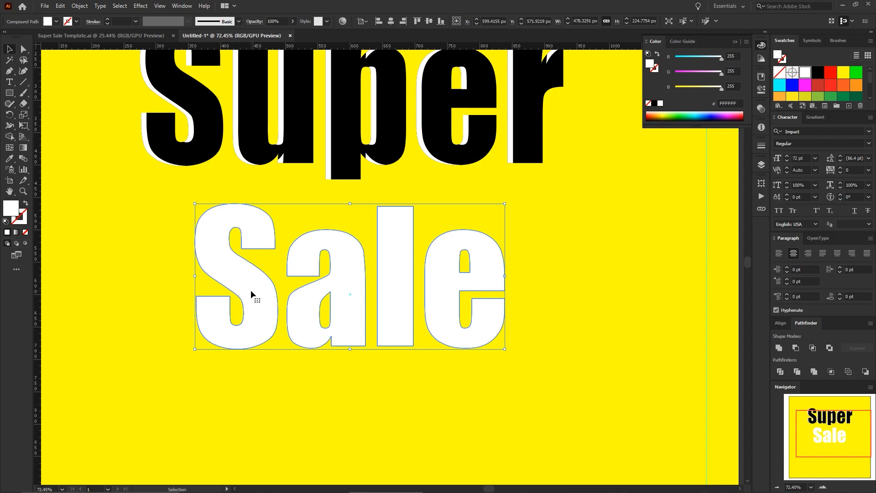
left_click_drag(249, 292, 255, 293)
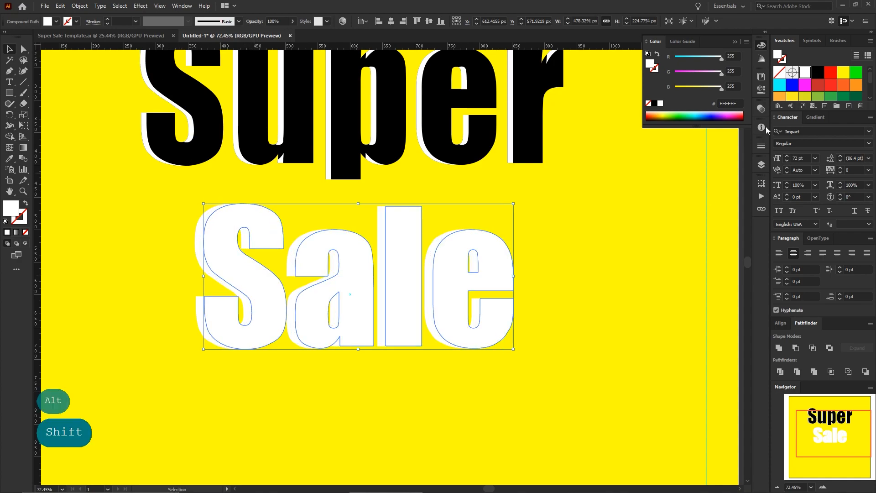
left_click(817, 72)
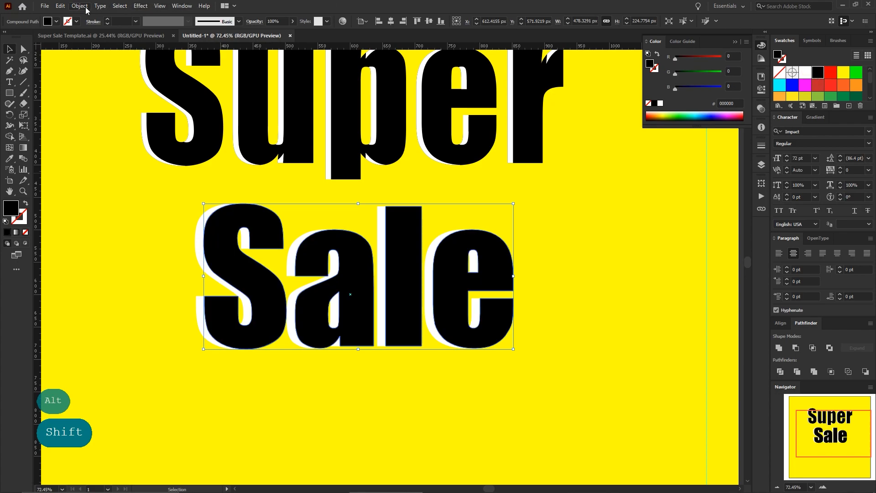
Step: Copy the original white "Sale" path and paste the copy in front of it
left_click(197, 244)
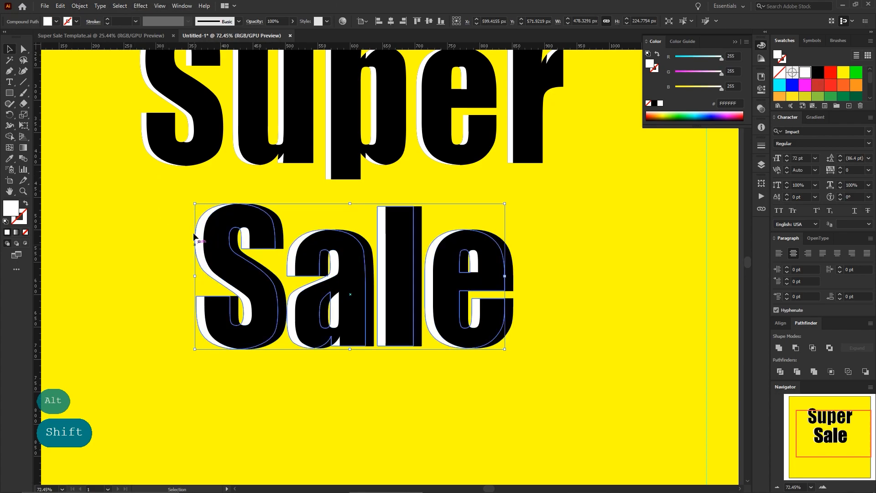
left_click(80, 6)
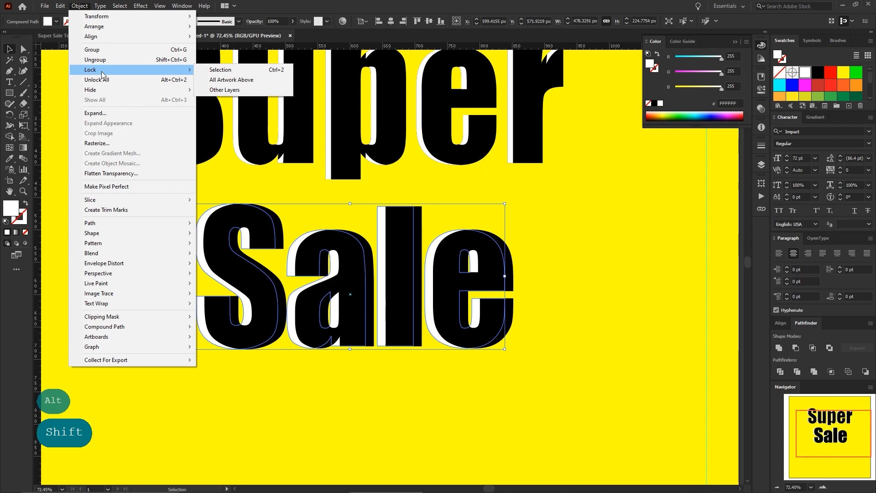
left_click(64, 53)
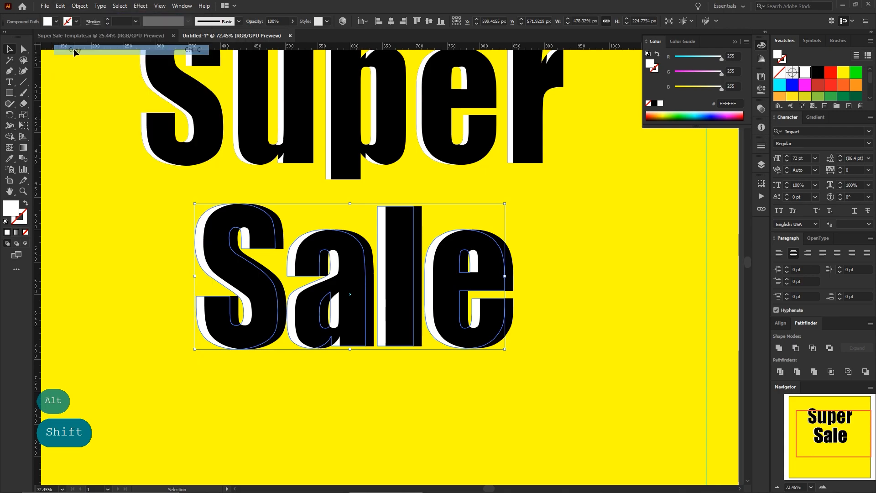
left_click(60, 6)
left_click(77, 65)
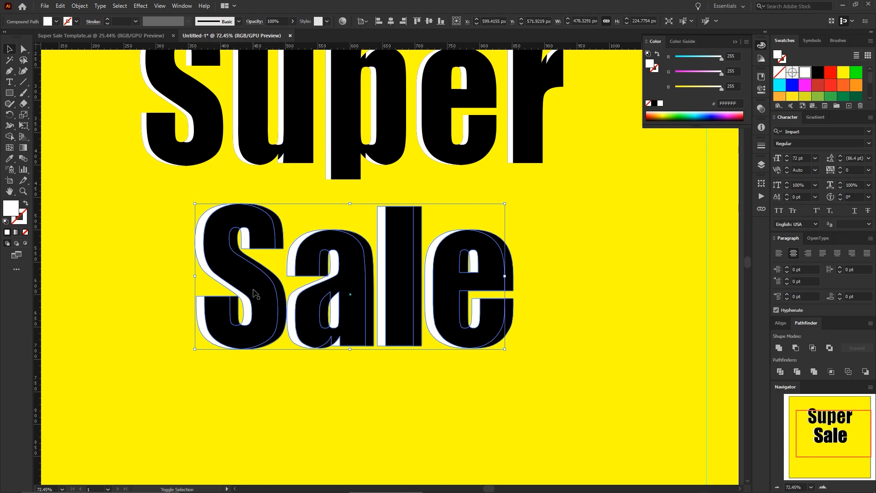
Step: Subtract the offset black "Sale" duplicate from the pasted white copy with Minus Front
key("shift")
key("shift")
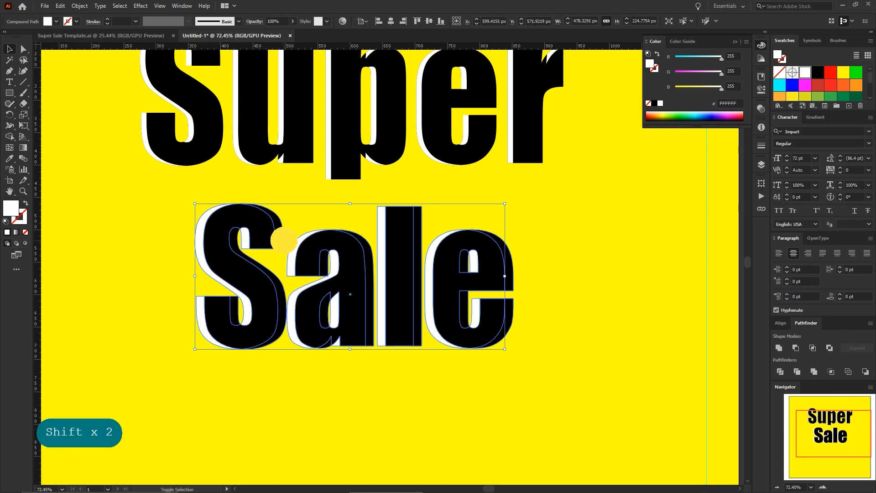
left_click(288, 242, "shift")
left_click(796, 348)
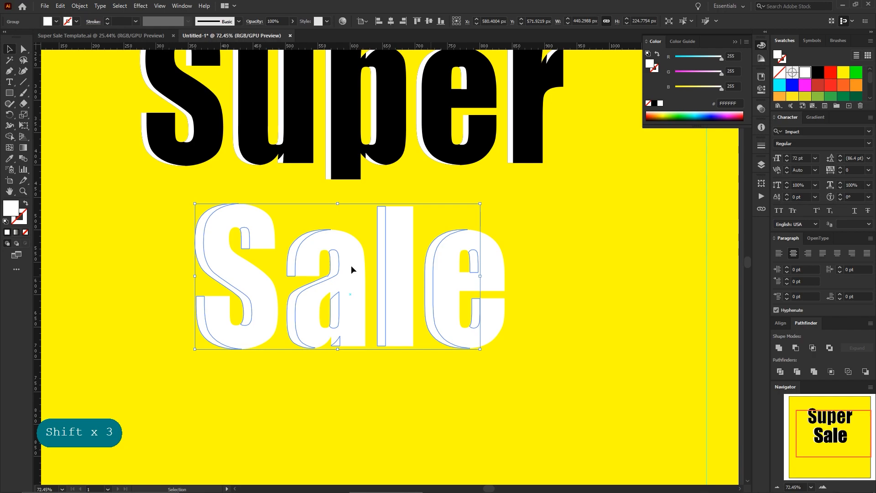
Step: Fill the remaining edge slivers of "Sale" with light gray E6E6E6
scroll(806, 78, "down", 3)
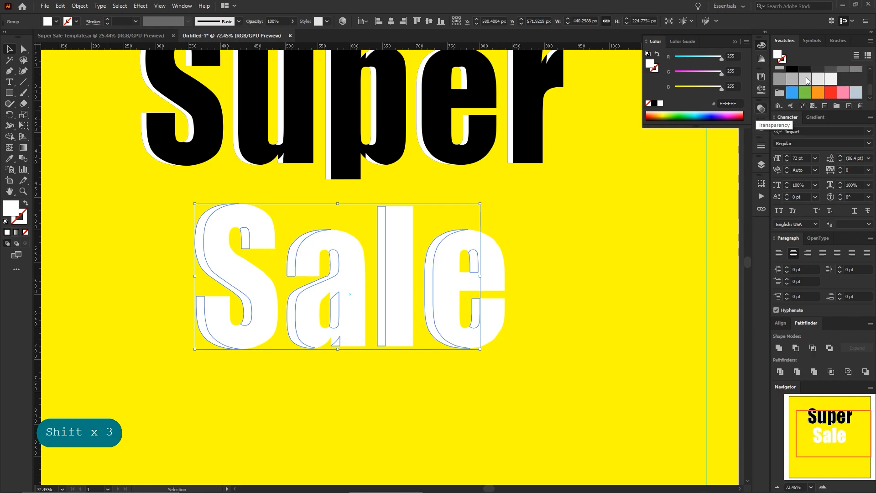
left_click(817, 79)
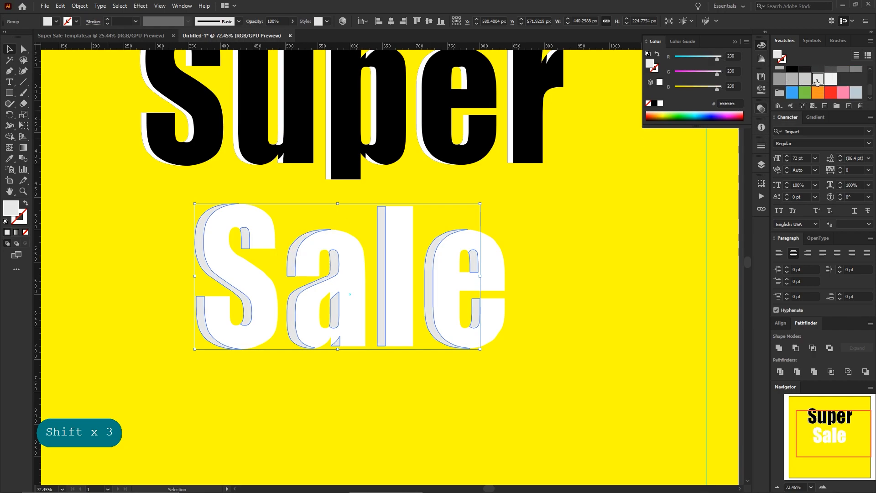
left_click(606, 252)
Step: Fill the original black "Super" lettering with white
scroll(607, 252, "up", 2)
left_click(544, 167)
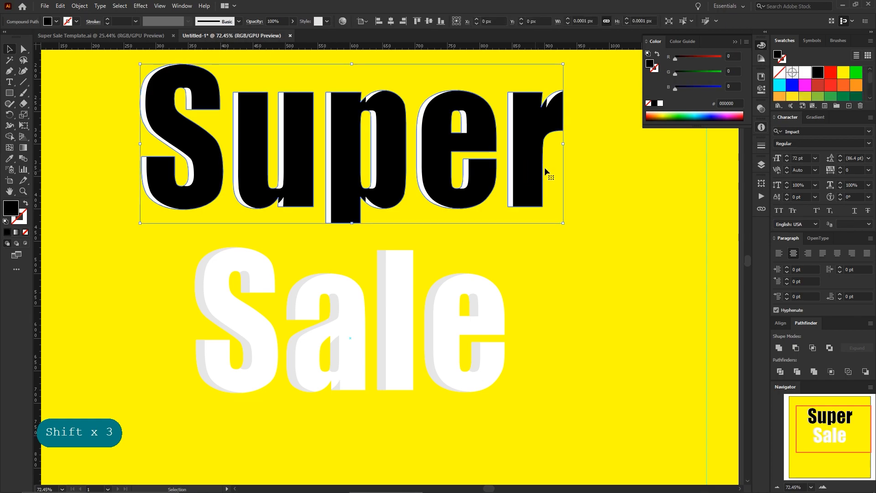
left_click(805, 73)
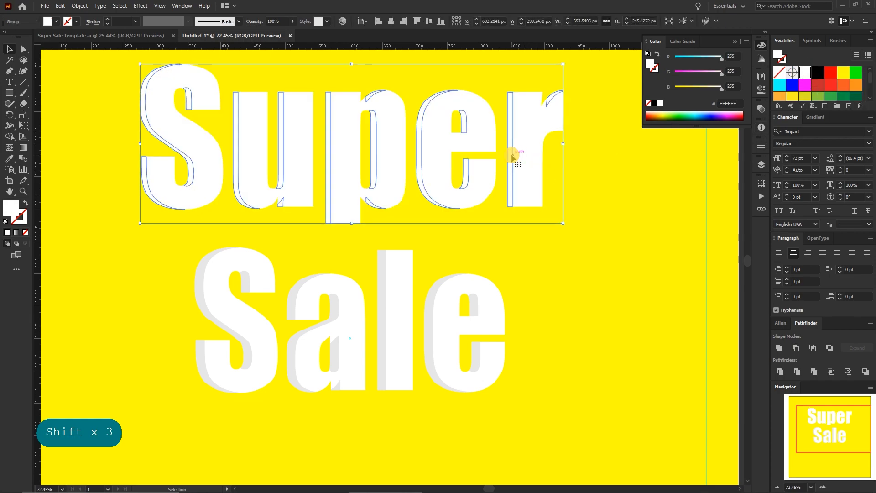
Step: Fill the edge slivers of "Super" with light gray E6E6E6
scroll(833, 90, "down", 3)
left_click(819, 81)
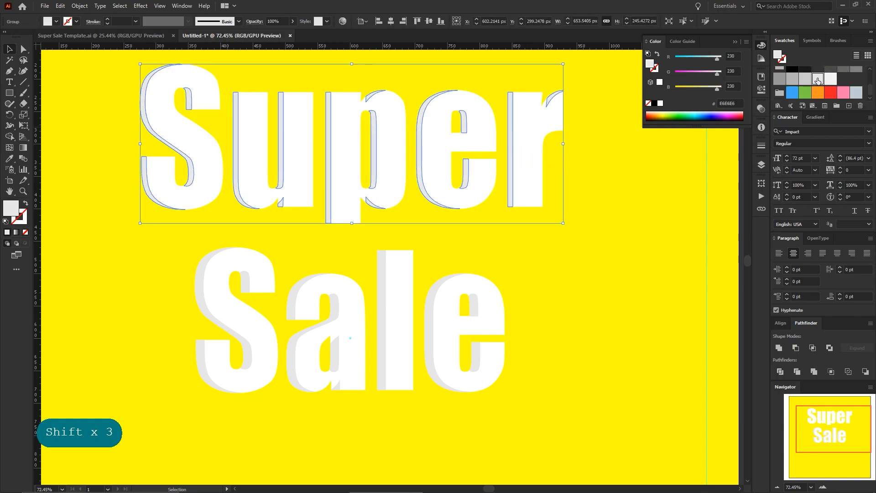
left_click(673, 240)
Step: Group the white "Super" lettering with its gray edge slivers
scroll(673, 239, "up", 1)
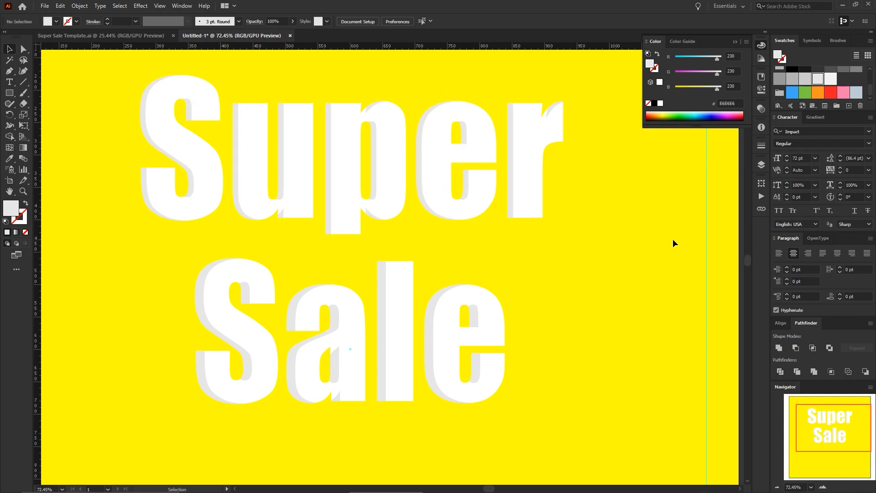
scroll(619, 223, "up", 1)
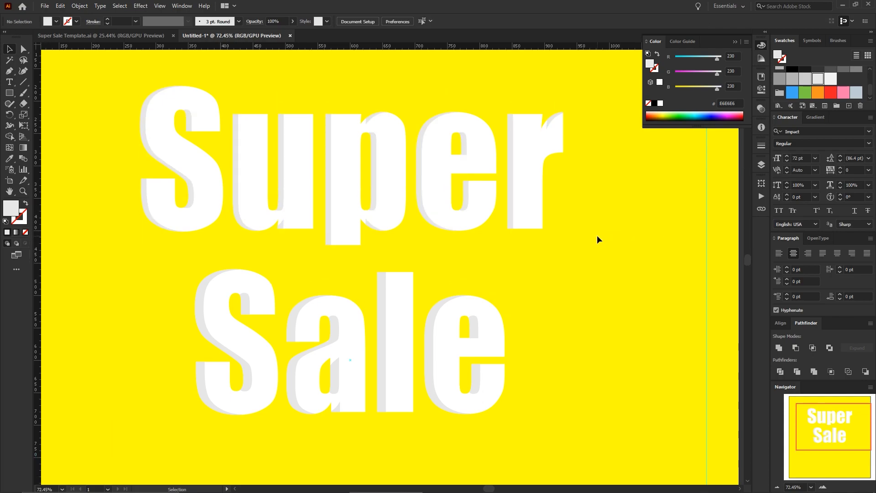
left_click_drag(598, 236, 114, 83)
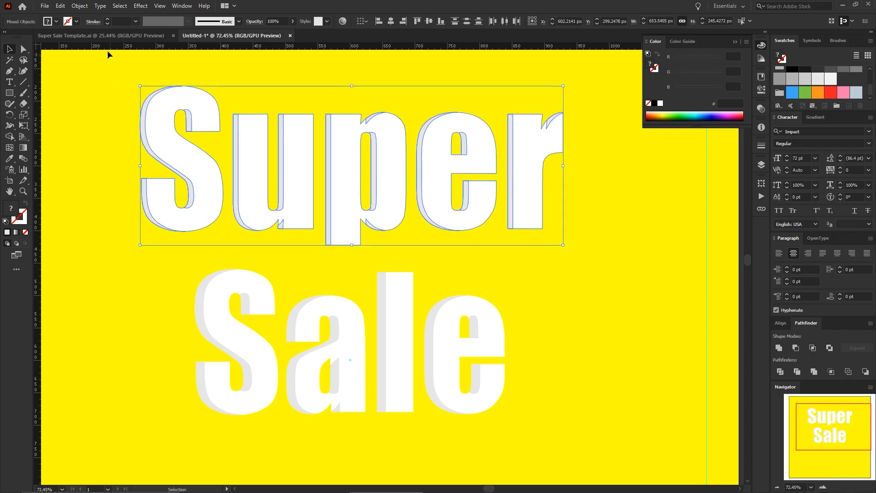
left_click(86, 10)
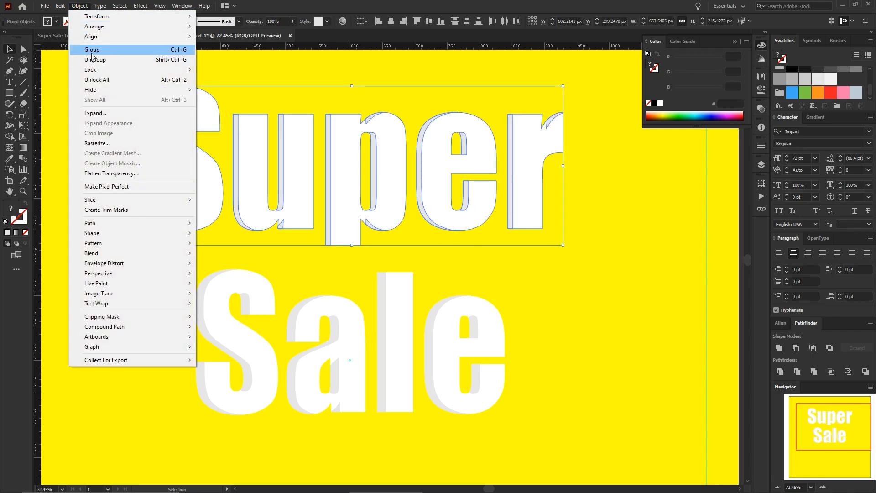
left_click(91, 50)
Step: Group the white "Sale" lettering with its gray edge slivers
left_click_drag(170, 274, 499, 375)
left_click(79, 6)
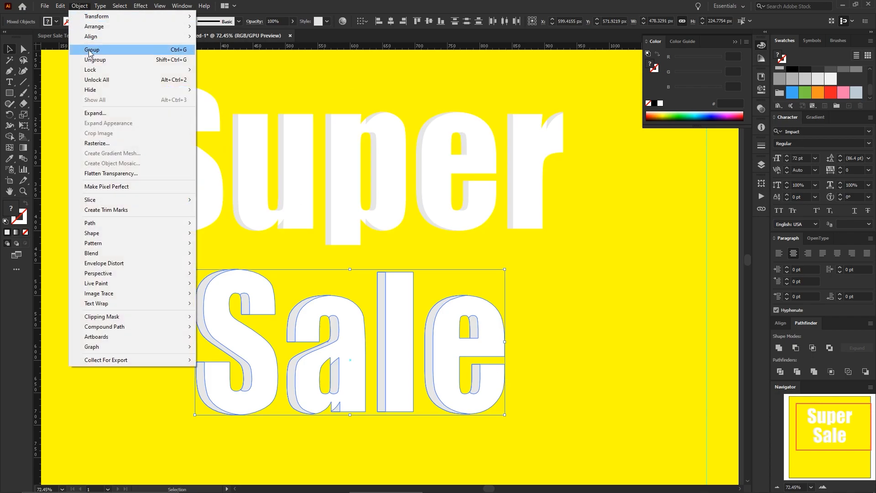
left_click(96, 52)
Step: Free Distort the "Super" group by pulling its two left corners apart vertically, making it about 385 px tall at the same width
key("ctrl+space")
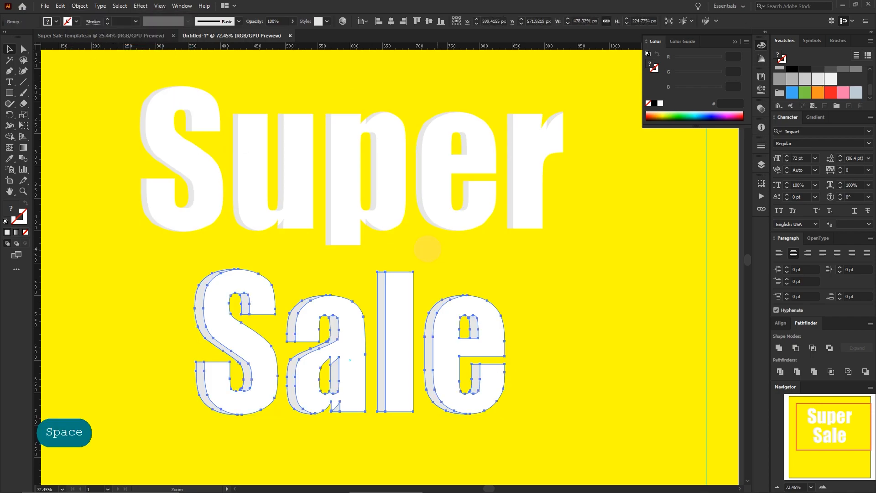
left_click_drag(436, 250, 321, 231)
left_click(382, 229)
key("space")
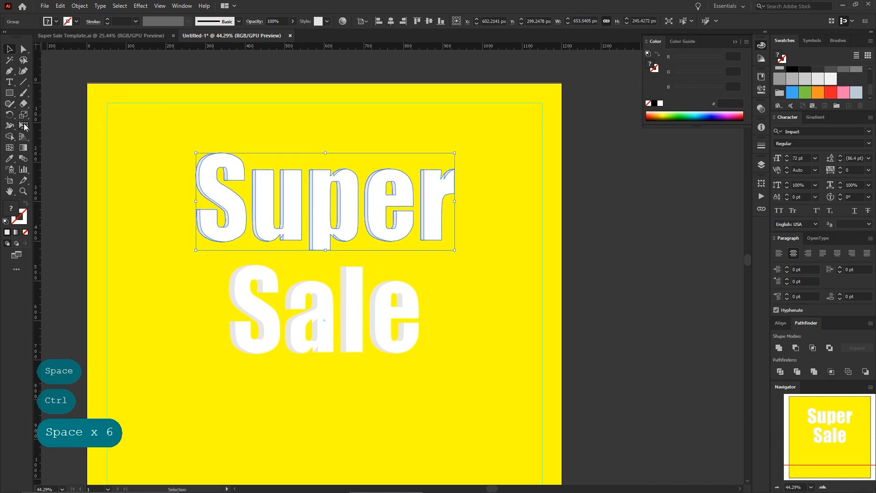
left_click(25, 126)
left_click(66, 122)
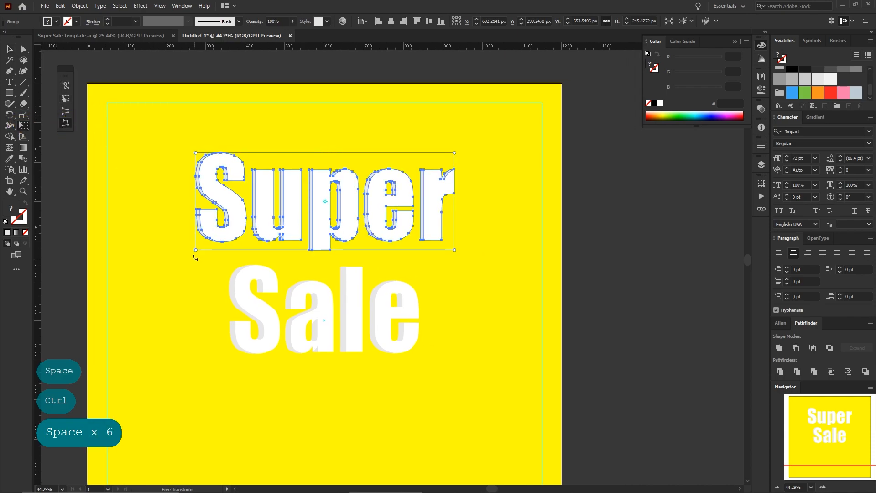
left_click_drag(196, 250, 215, 318)
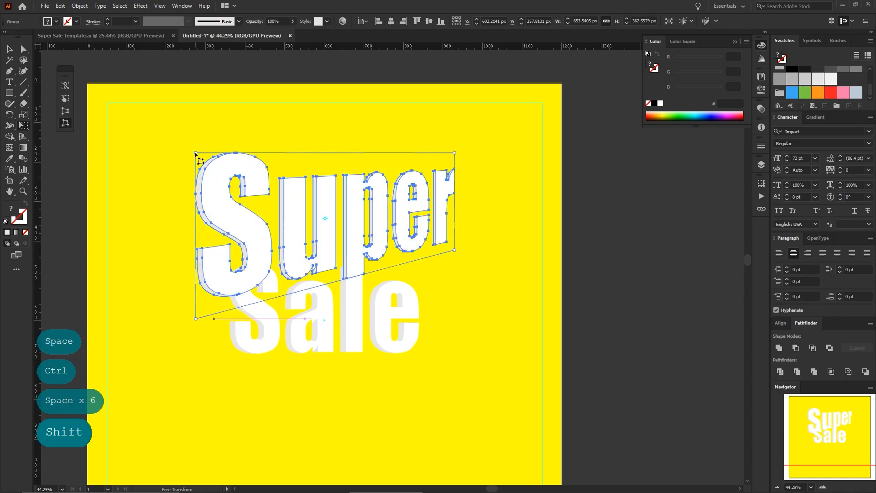
left_click_drag(196, 154, 196, 141)
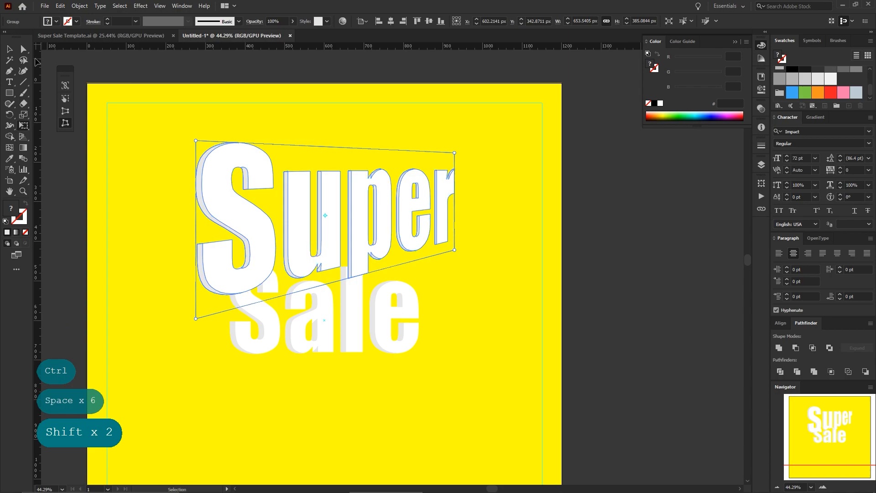
Step: Move the "Sale" group straight down so it sits clear below "Super"
left_click(10, 49)
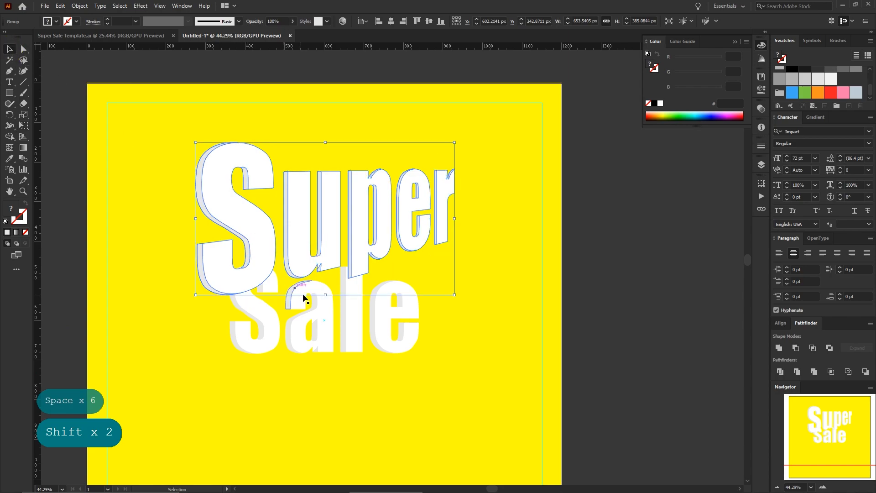
left_click_drag(385, 319, 381, 364)
scroll(388, 327, "down", 2)
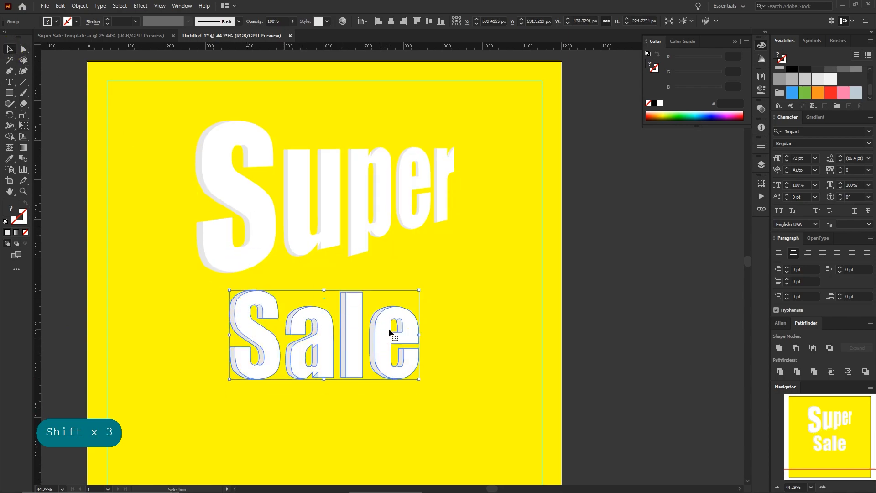
Step: Free Distort the "Sale" group by pulling its two right corners apart vertically, making it about 321 px tall at the same width
left_click(25, 129)
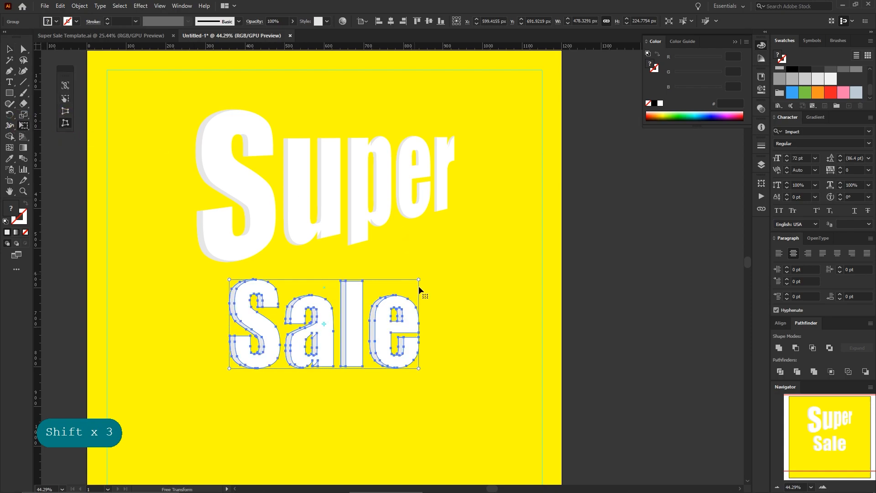
left_click_drag(418, 277, 418, 230)
key("shift")
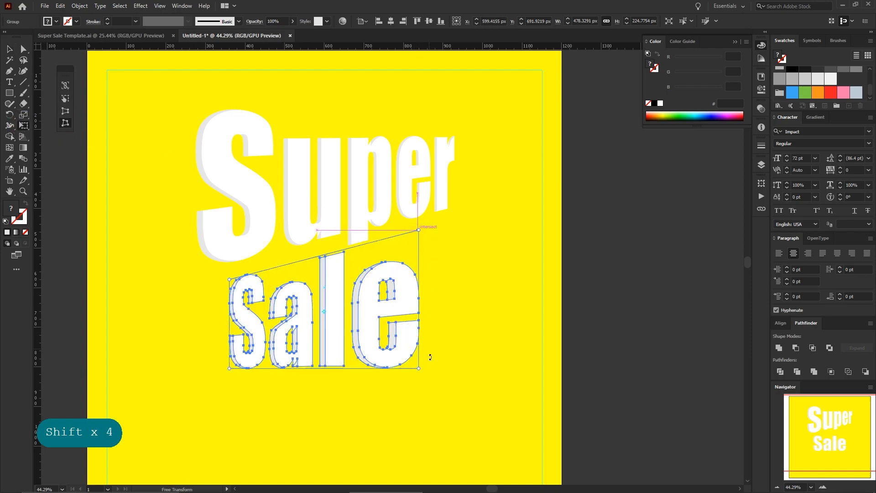
left_click_drag(419, 369, 419, 384)
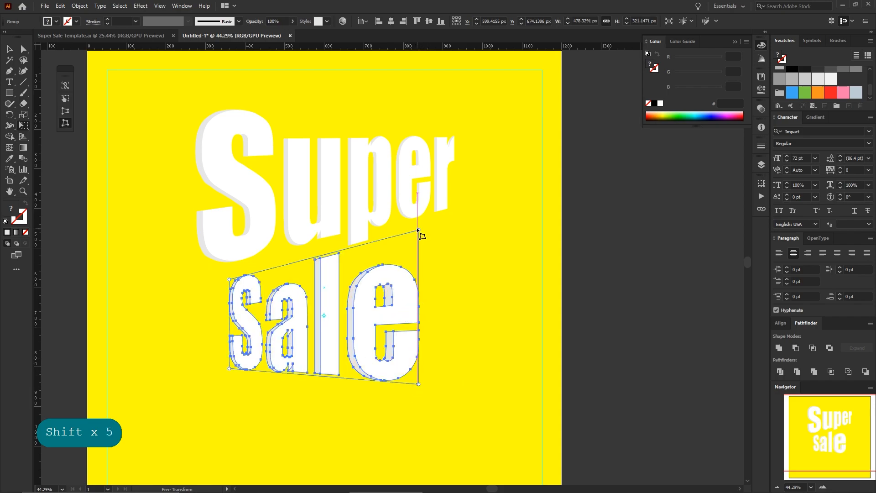
Step: Move the "Sale" group up and right to tuck under "Super" and enlarge it slightly
left_click(9, 50)
left_click_drag(411, 295, 466, 294)
left_click(520, 280)
left_click(519, 286)
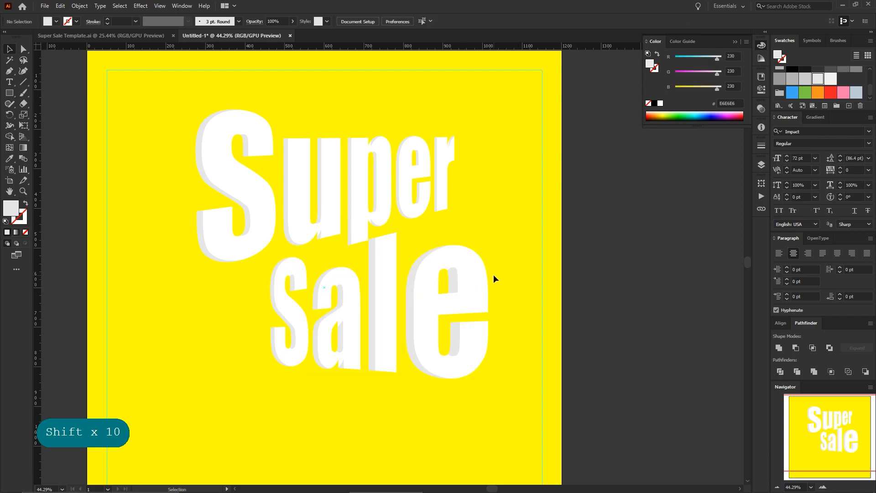
Step: Nudge the "Sale" group so the top corner of its "l" meets the stem of the "p" in "Super"
left_click_drag(377, 219, 625, 333)
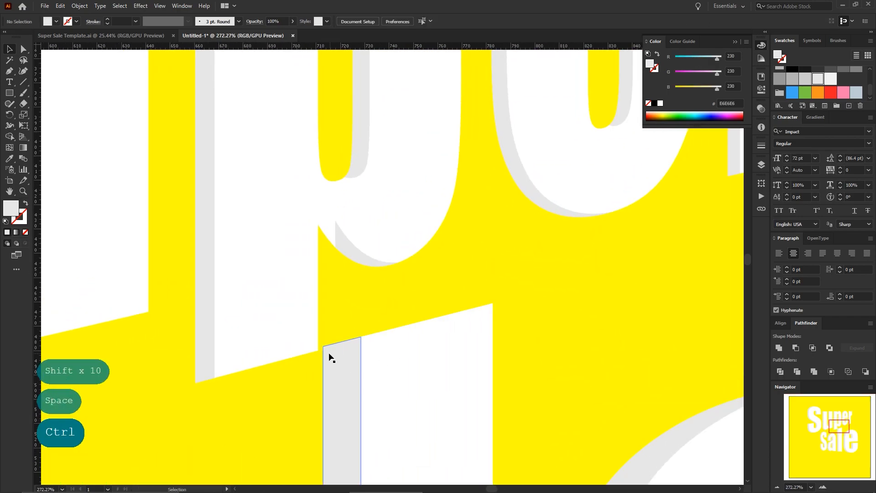
left_click_drag(321, 345, 319, 350)
left_click(329, 325)
left_click_drag(438, 305, 228, 339)
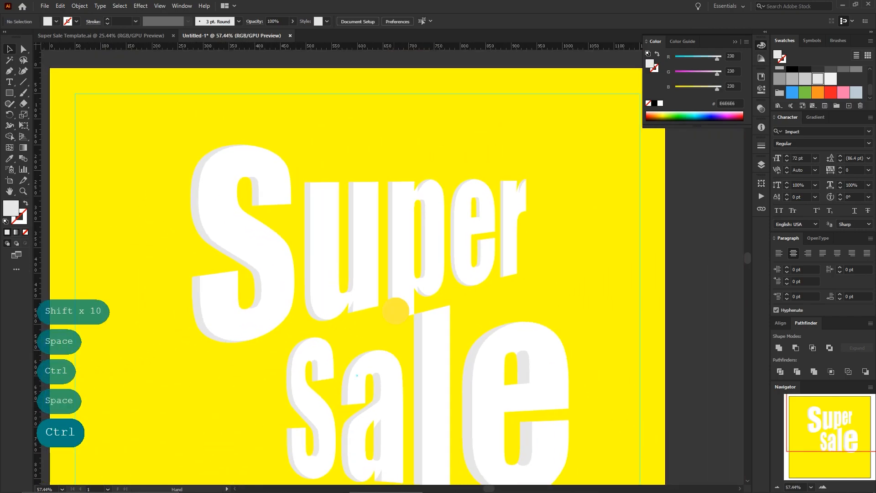
left_click_drag(396, 311, 362, 235)
mouse_move(401, 250)
left_mouse_down()
mouse_move(323, 251)
mouse_move(393, 258)
left_mouse_up()
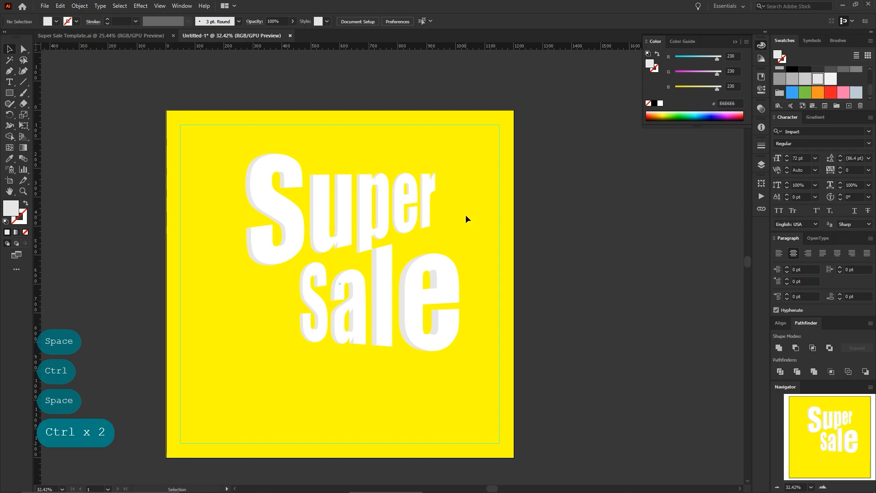
Step: Scale both word groups together to about 634 px wide and center them horizontally in the upper part of the artboard
left_click(453, 274)
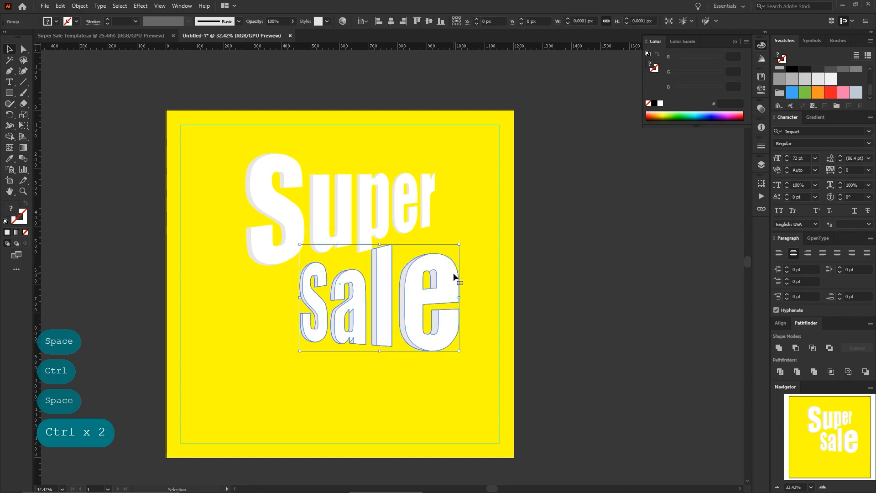
left_click(428, 220, "shift")
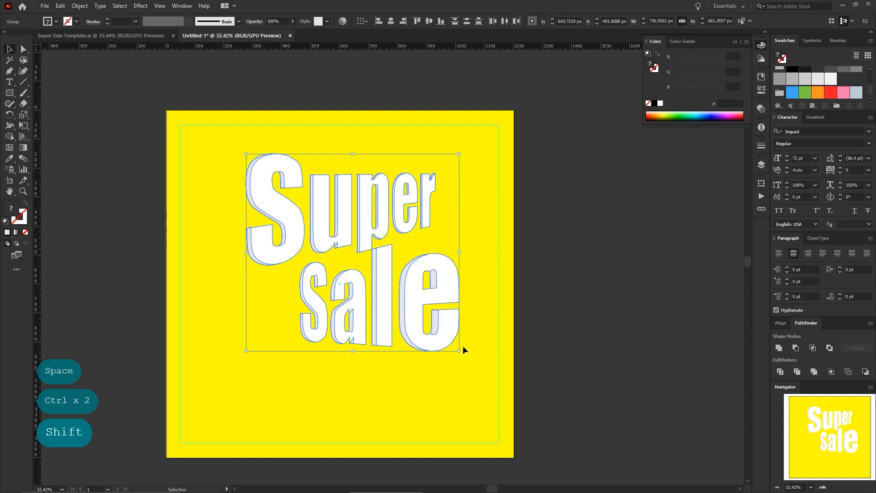
left_click_drag(354, 352, 368, 295)
left_click(460, 302)
left_click_drag(312, 213, 351, 233)
left_click_drag(499, 279, 305, 184)
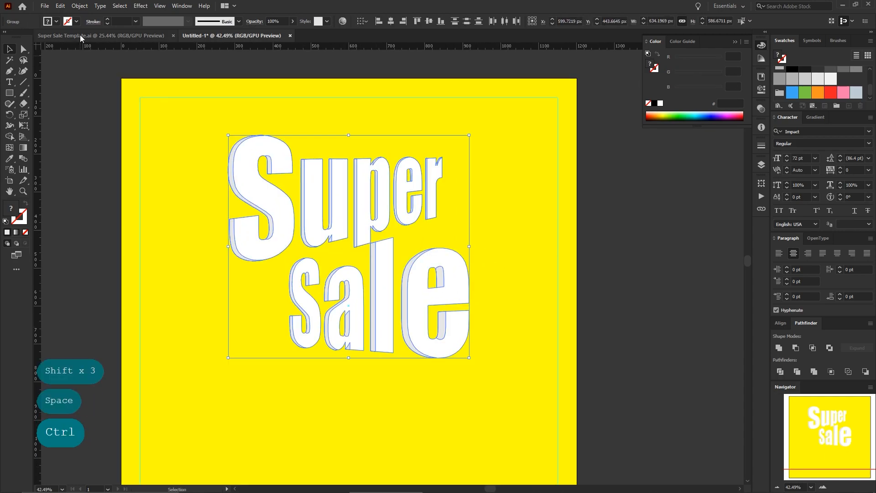
Step: Copy the two lettering groups and paste the copies in front at the same position
left_click(79, 6)
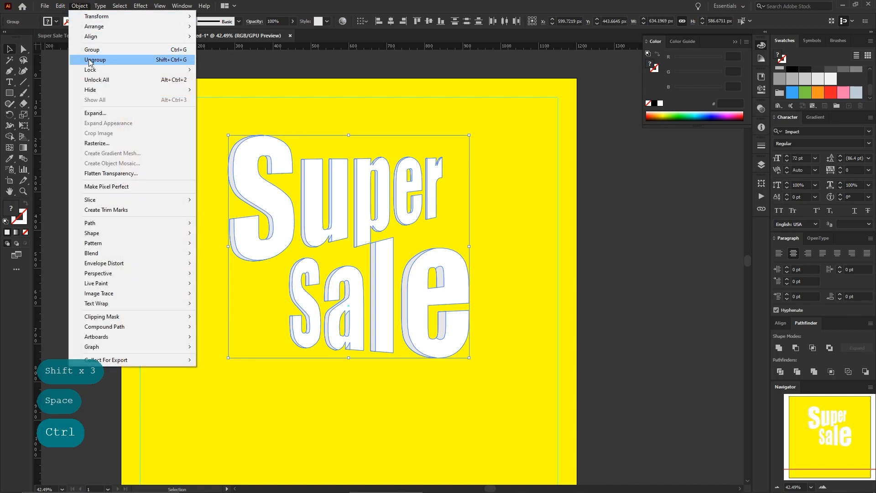
mouse_move(90, 71)
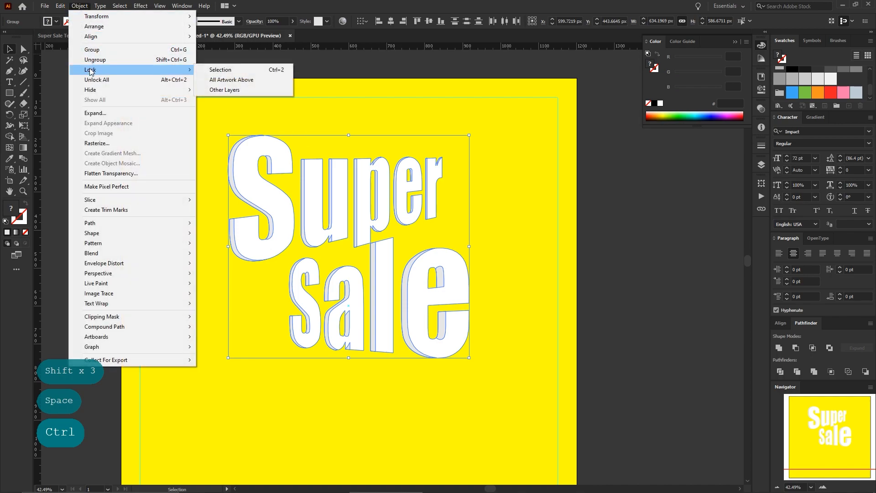
mouse_move(61, 6)
left_click(71, 52)
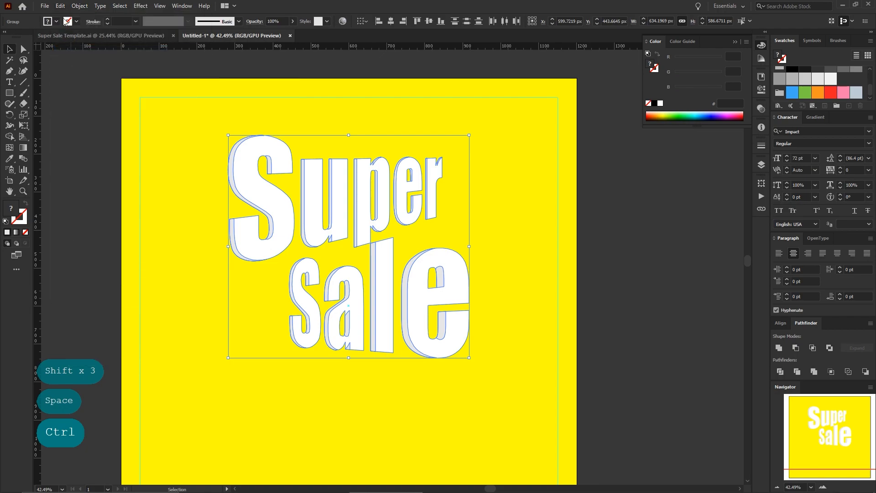
left_click(60, 6)
left_click(75, 70)
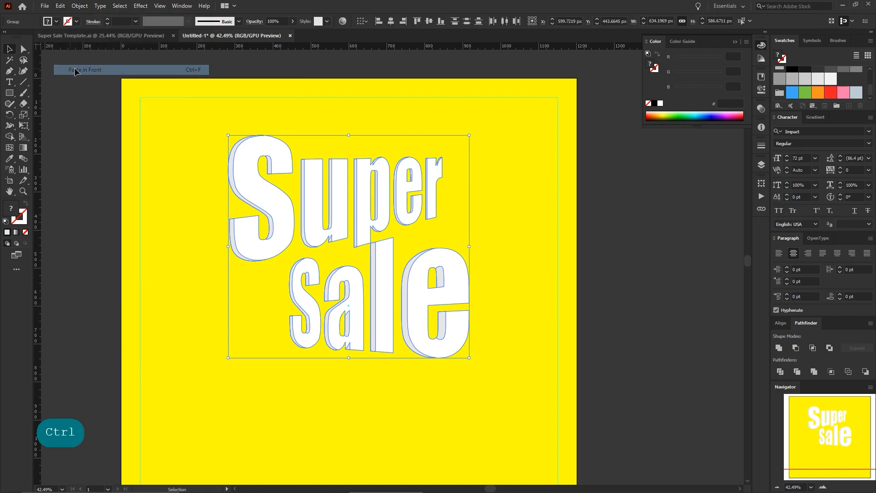
Step: Fill the pasted lettering copy with black and unite its pieces with the Pathfinder
scroll(804, 73, "up", 3)
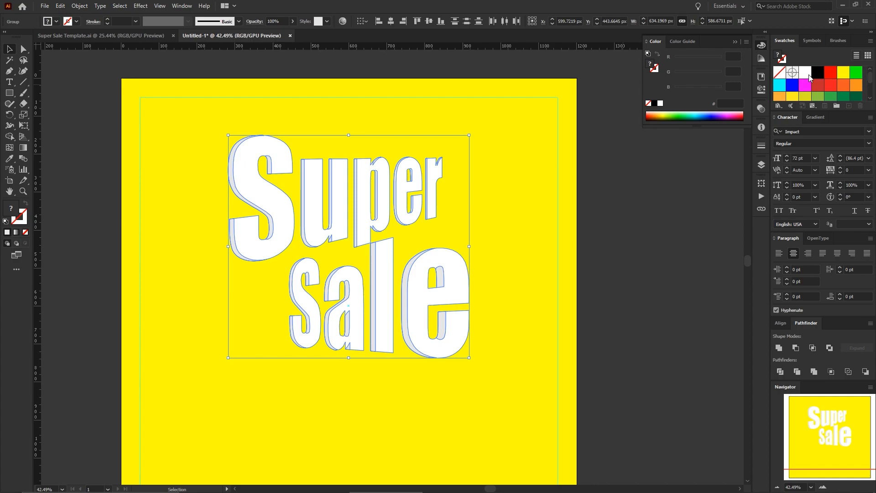
left_click(819, 74)
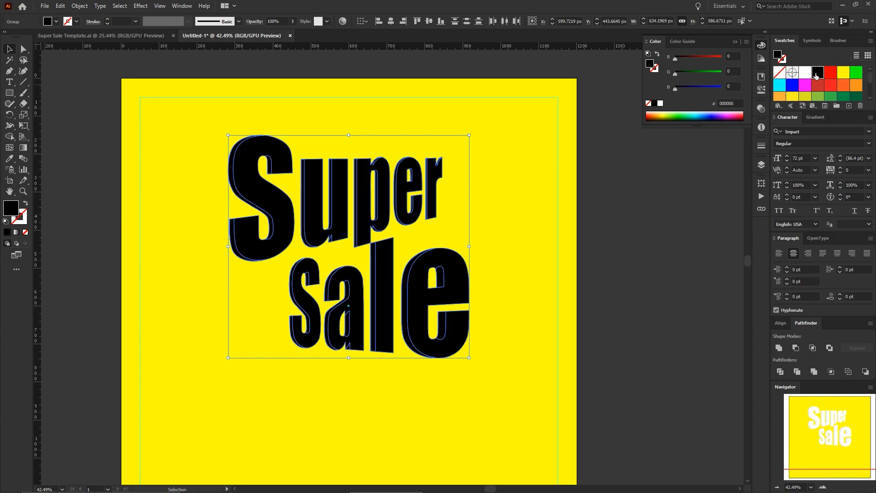
left_click(781, 348)
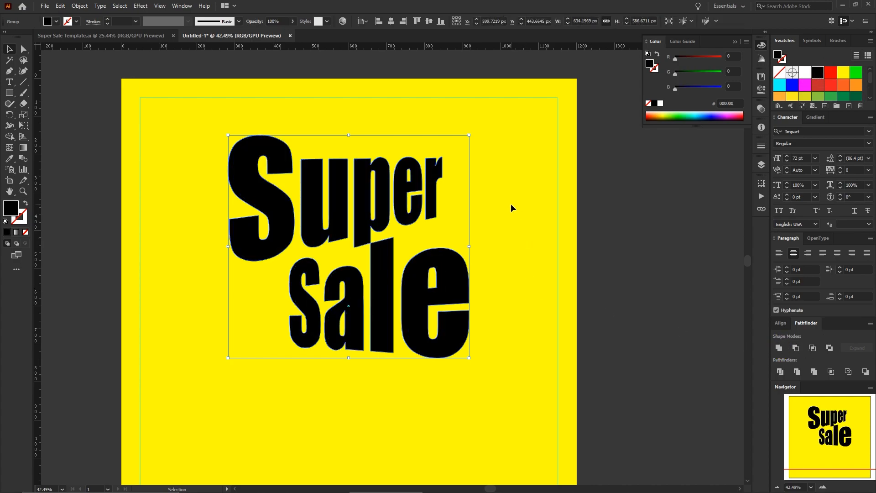
Step: Send the united black copy backward twice so it lies behind both white word groups
right_click(491, 189)
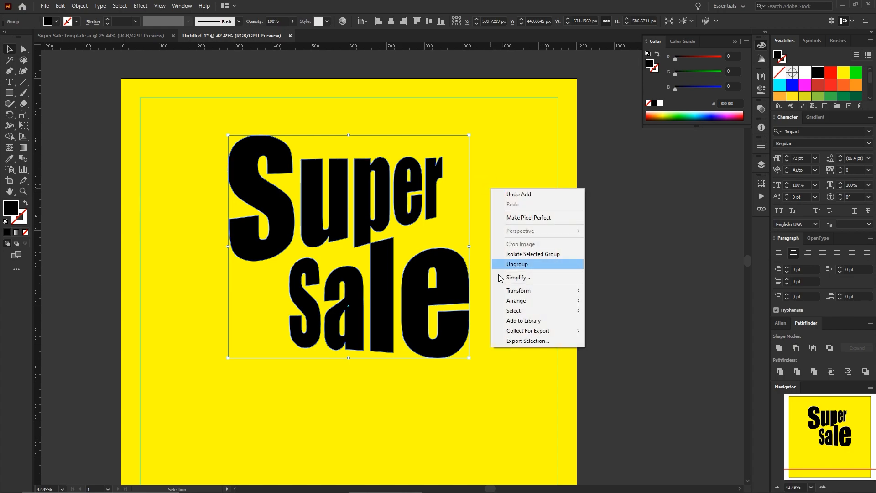
mouse_move(566, 300)
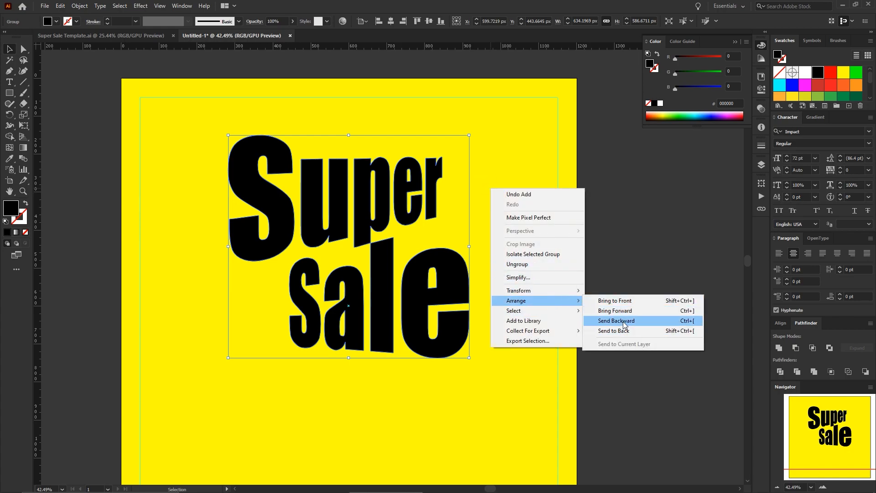
left_click(624, 321)
right_click(484, 187)
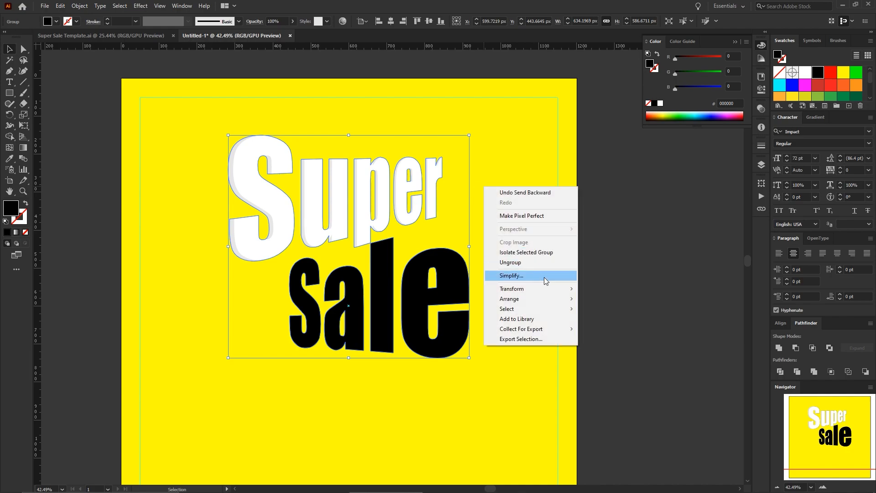
mouse_move(557, 301)
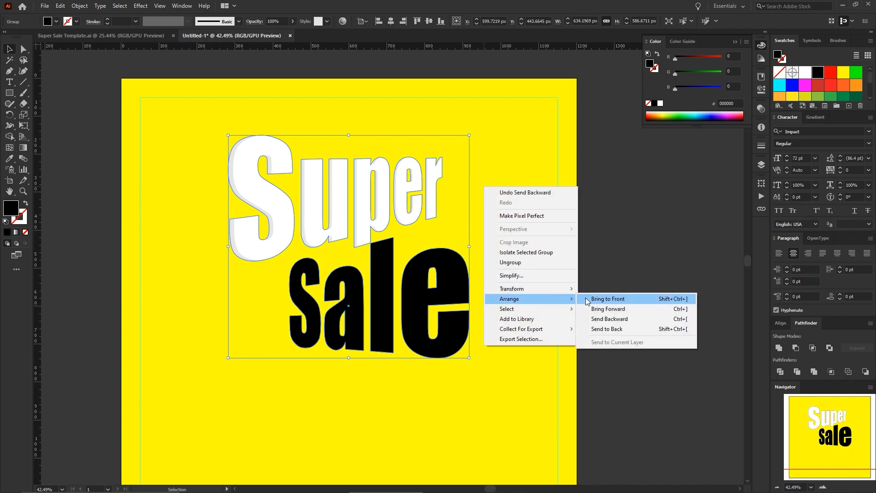
left_click(606, 321)
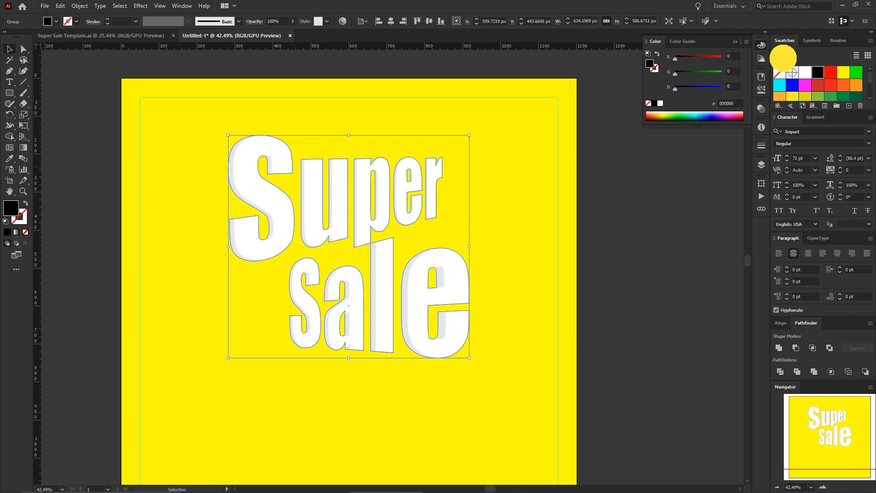
Step: Give the black copy behind the lettering a 53 pt black stroke with round caps and round corners
left_click(782, 59)
left_click(818, 73)
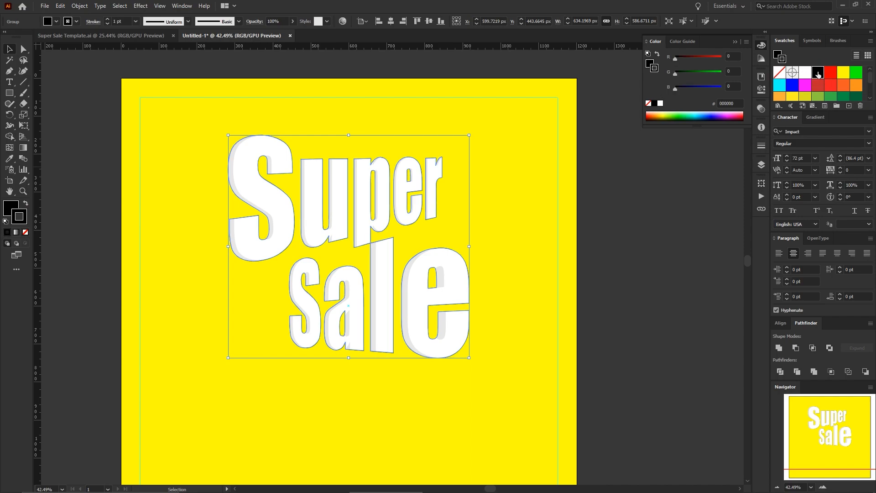
left_click(761, 145)
left_click(680, 154)
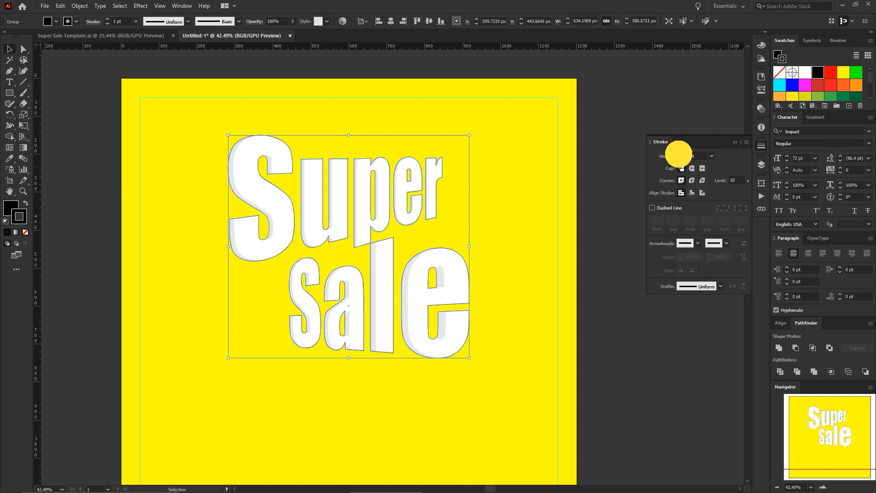
left_click(680, 154)
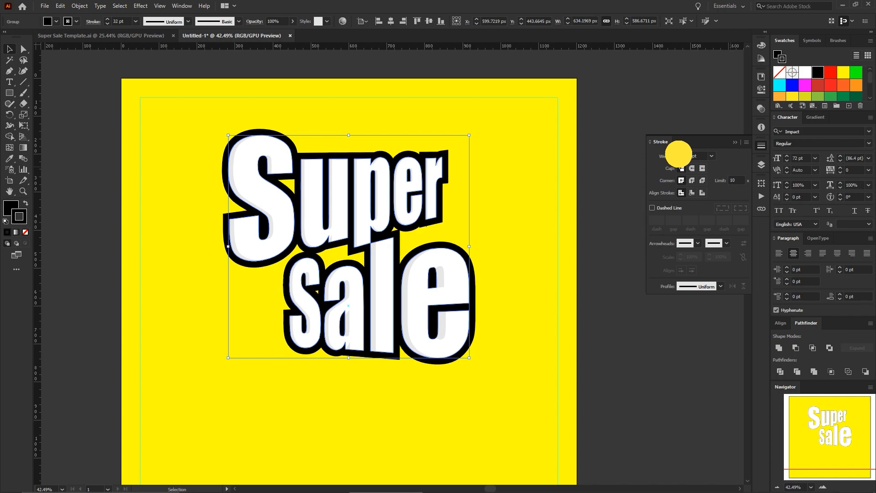
left_click(692, 168)
left_click(692, 180)
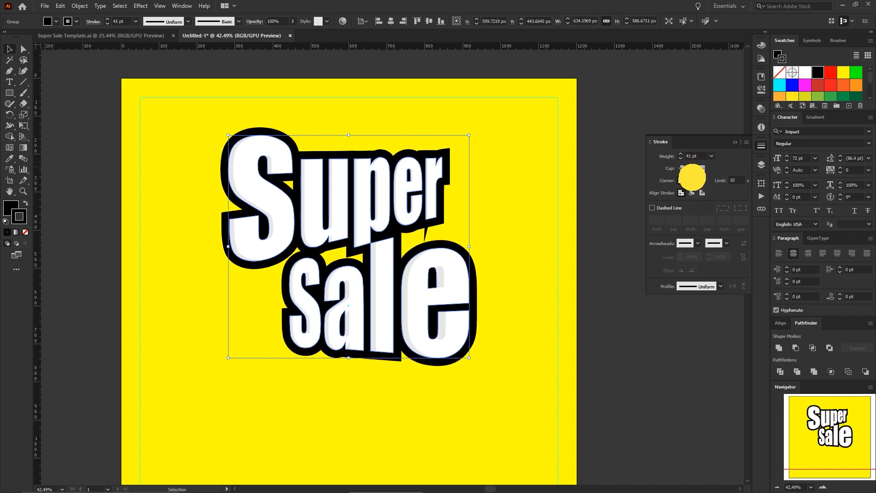
left_click(681, 155)
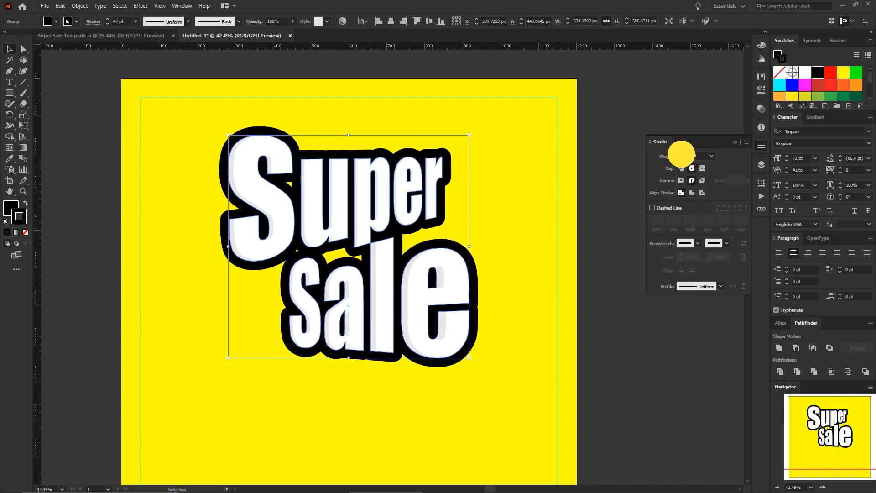
left_click(681, 154)
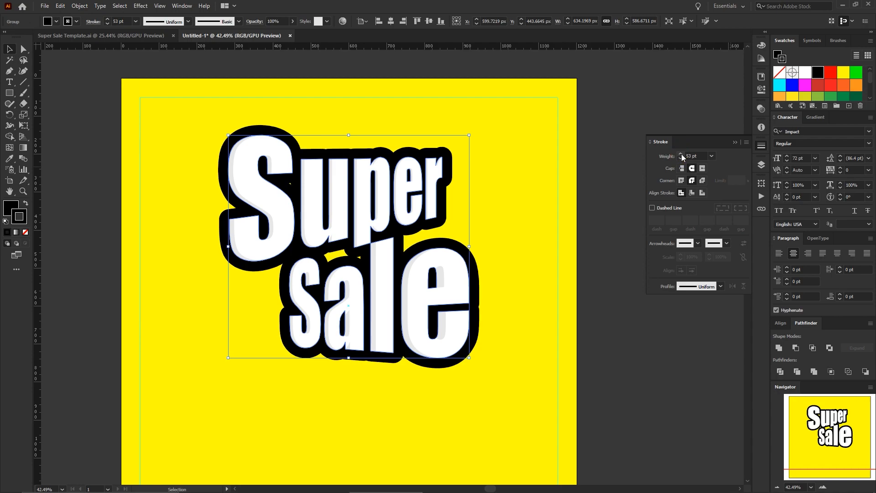
Step: Outline the stroke of the black backing and unite everything into a single compound shape
left_click(81, 6)
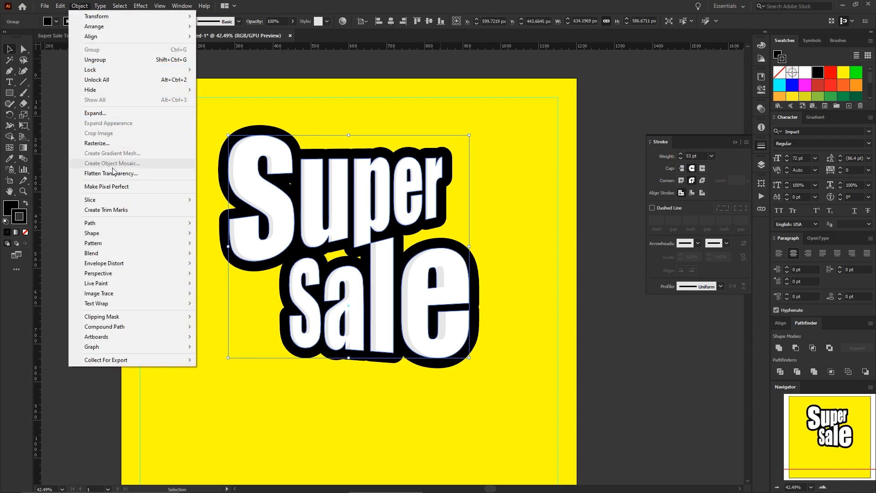
mouse_move(156, 223)
left_click(216, 247)
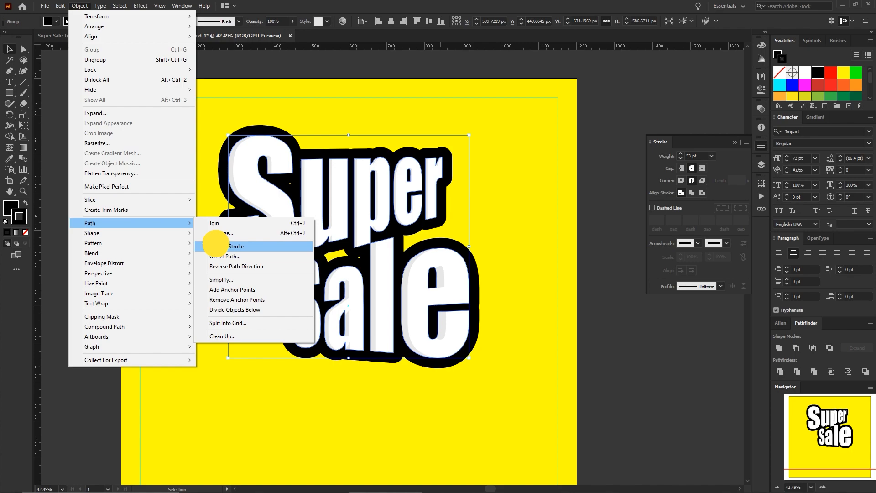
left_click(779, 348)
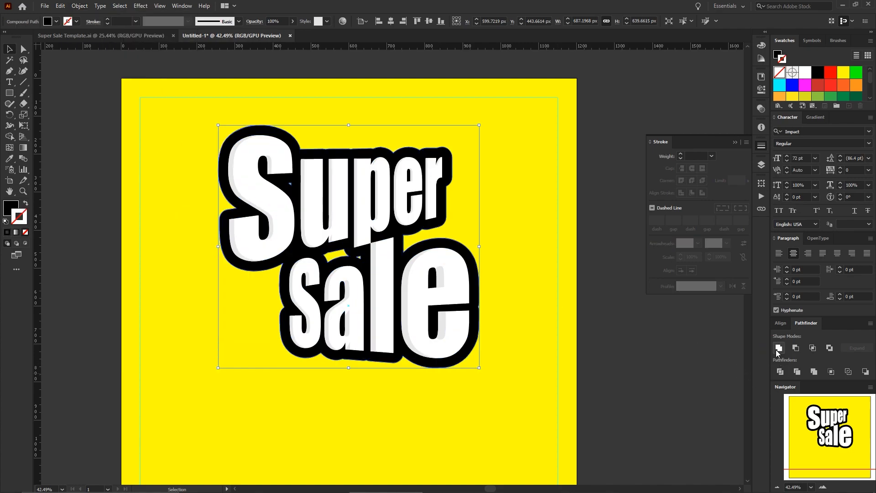
Step: Preview a Transform effect on the black backing shape, moving it 1 px horizontally and 1 px vertically with 60 copies
left_click(137, 6)
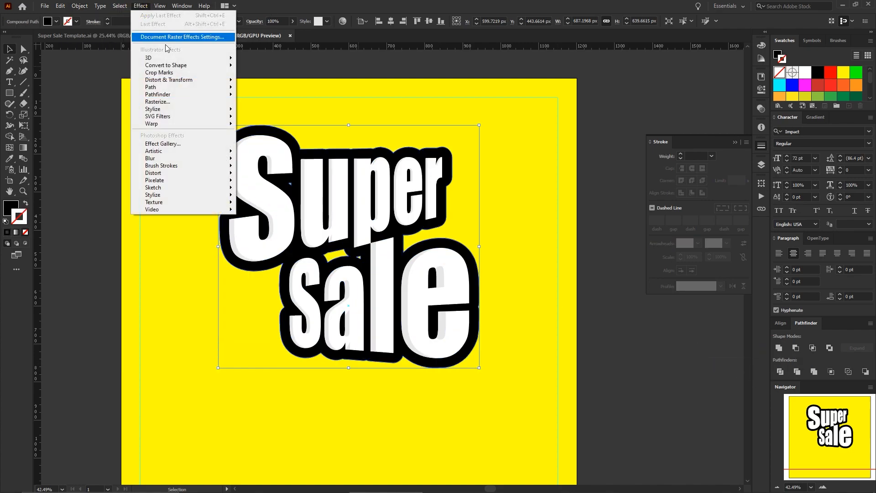
mouse_move(215, 84)
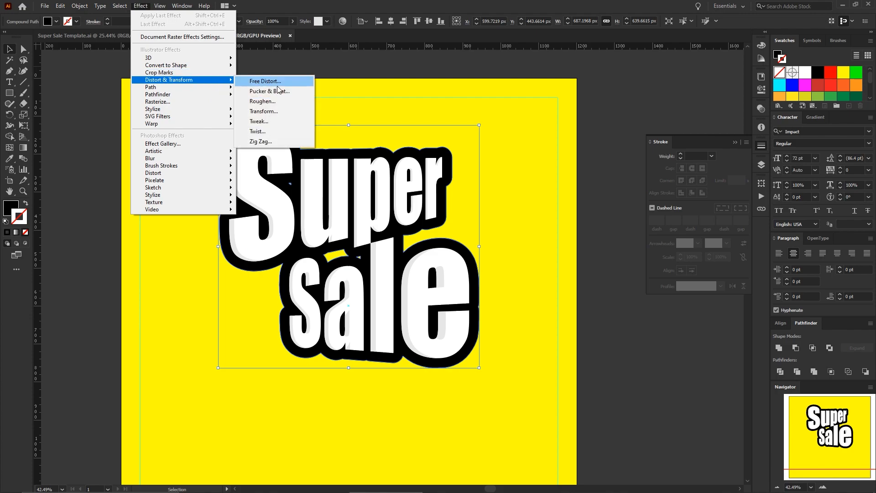
left_click(277, 110)
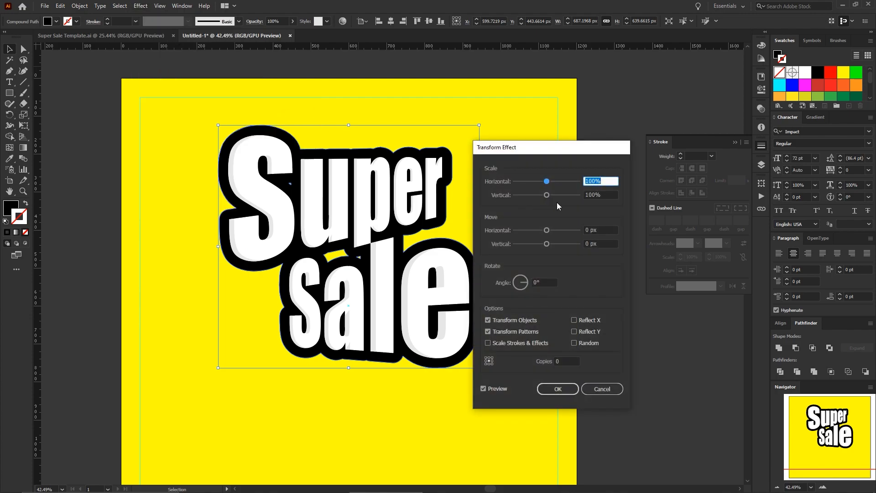
left_click(590, 230)
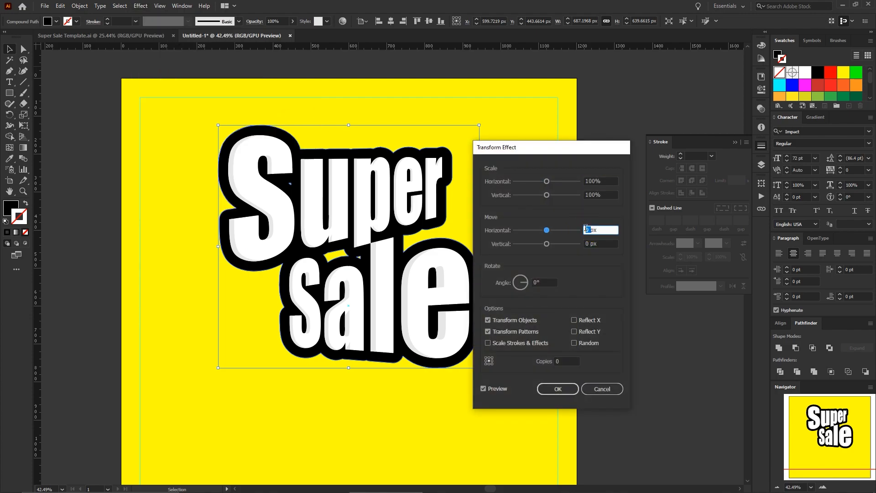
double_click(586, 230)
type("1")
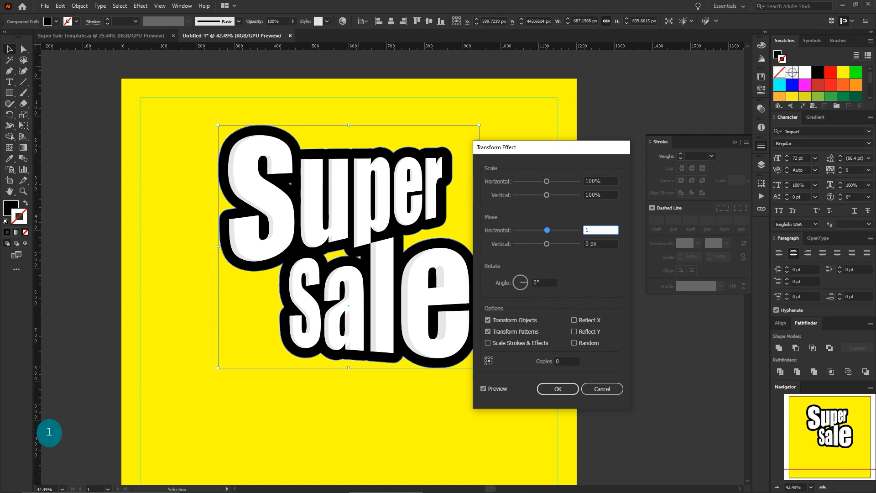
key("Tab")
type("1")
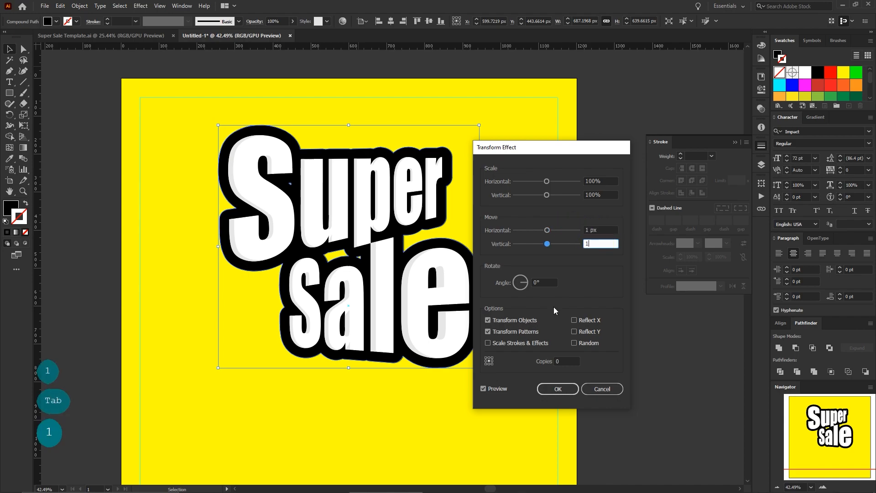
left_click(562, 360)
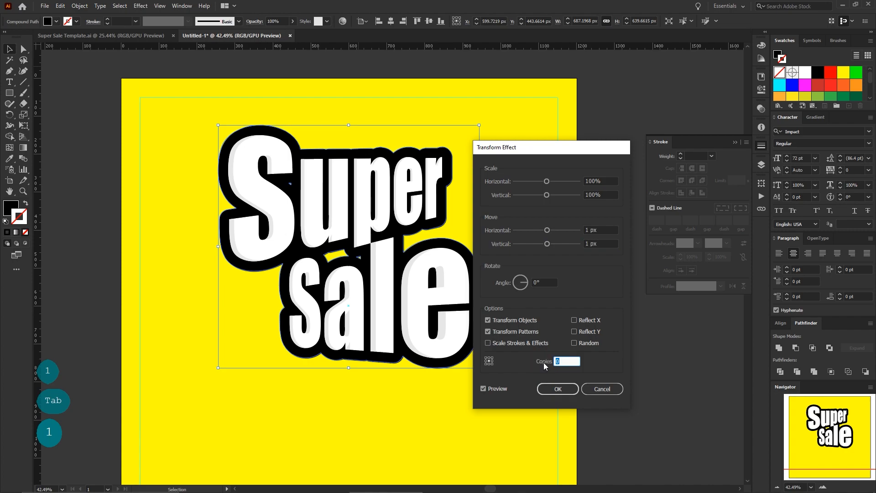
type("60")
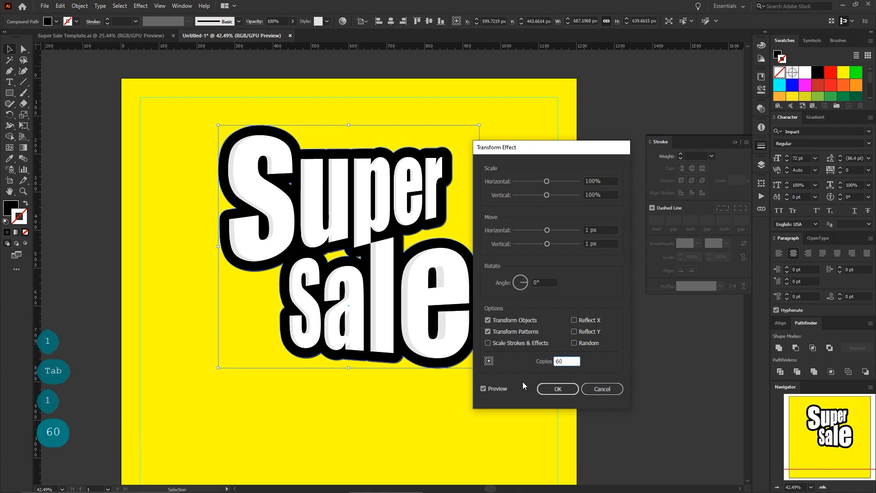
left_click(497, 388)
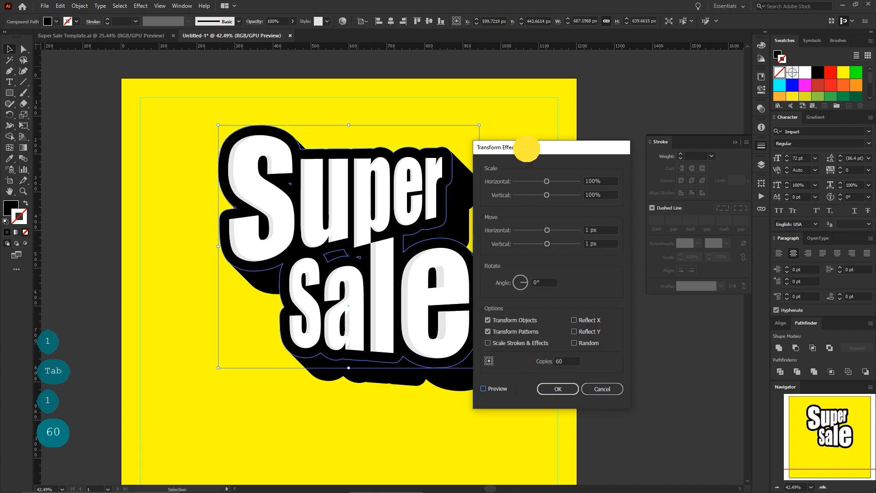
Step: Reduce the Transform effect to 50 copies and apply it to the black backing shape
left_click_drag(527, 148, 597, 144)
left_click(612, 357)
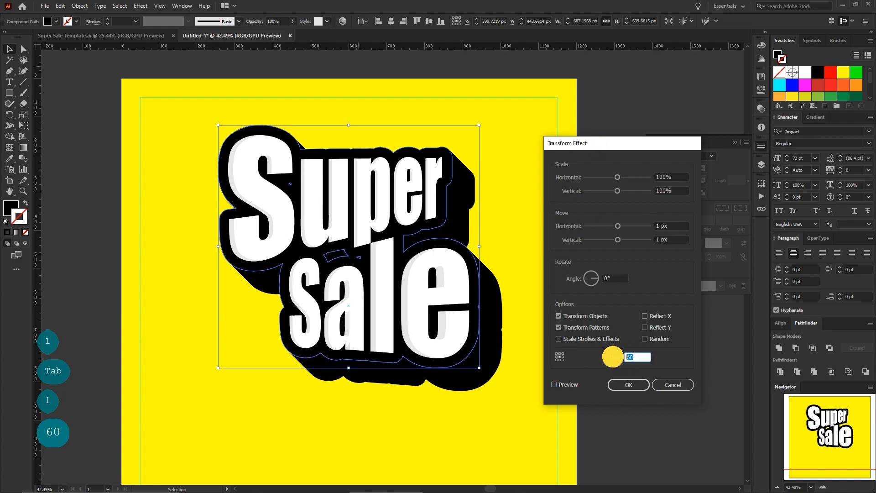
type("50")
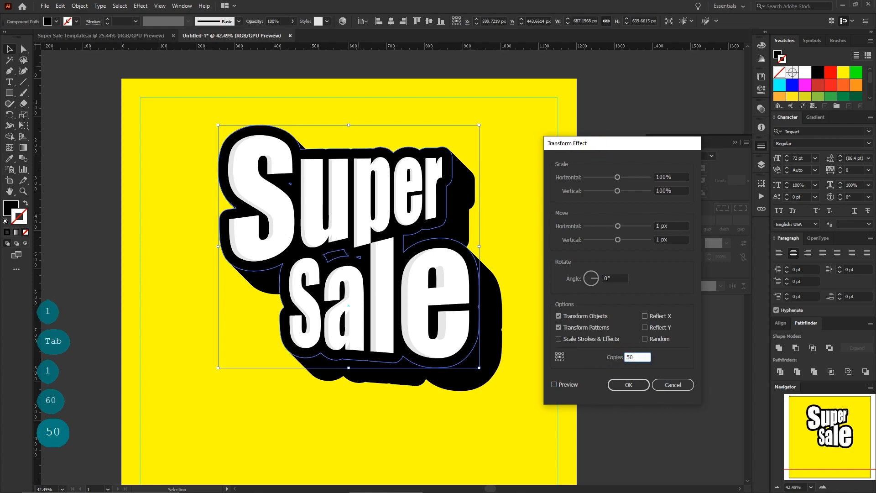
left_click(621, 385)
left_click(532, 323)
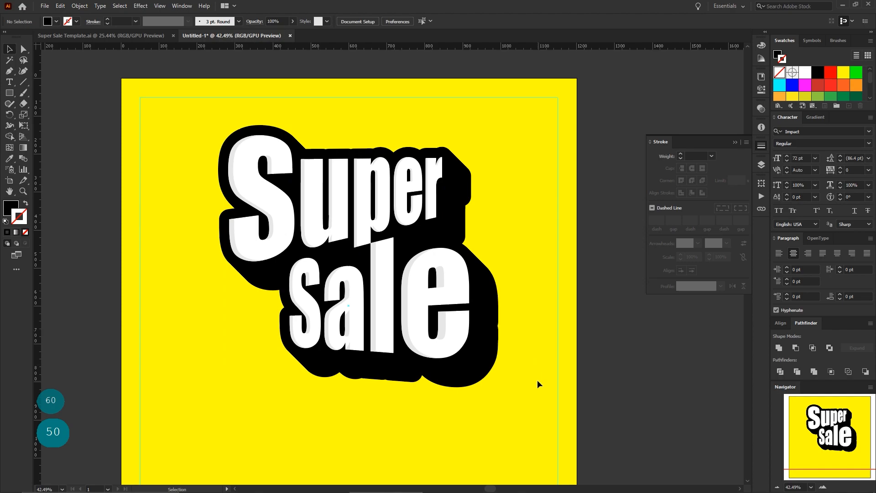
Step: Recolour the word Super inside its group, with yellow front faces and white side faces
left_click(364, 207)
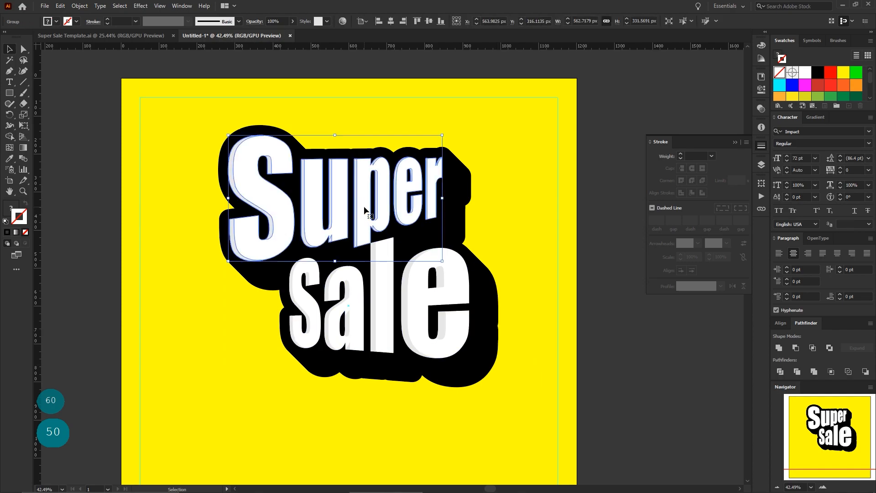
double_click(363, 207)
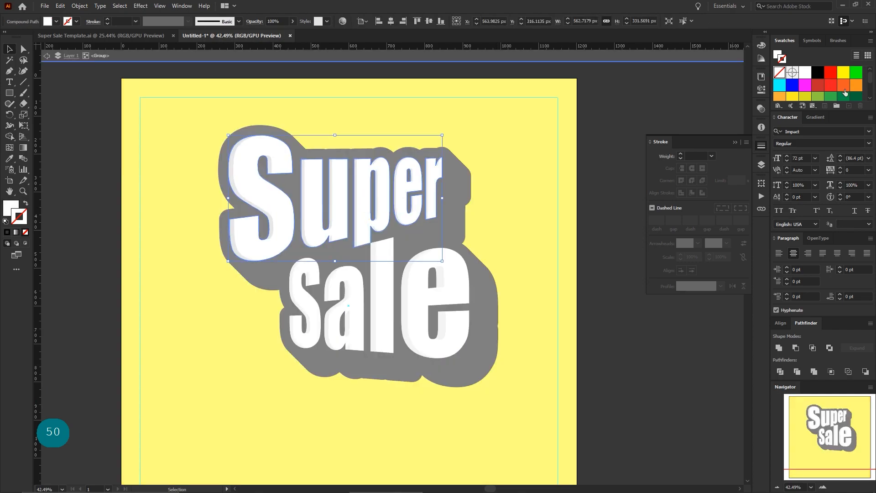
left_click(778, 54)
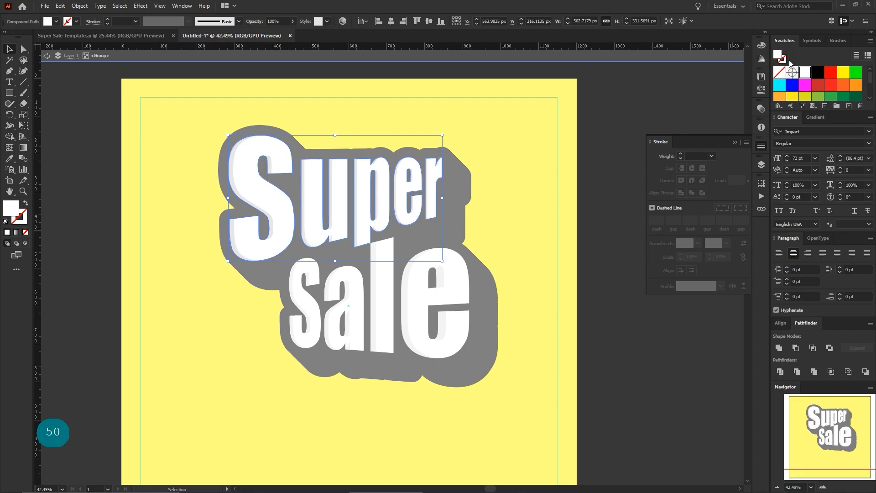
left_click(842, 76)
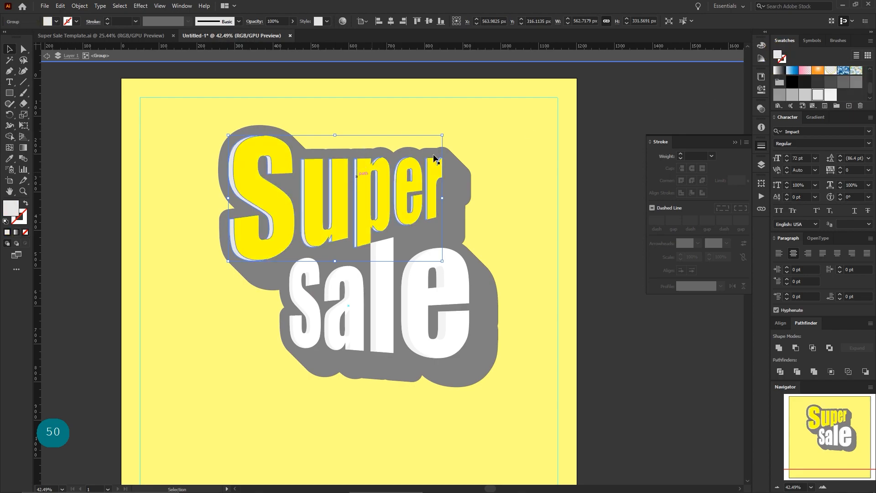
left_click(566, 196)
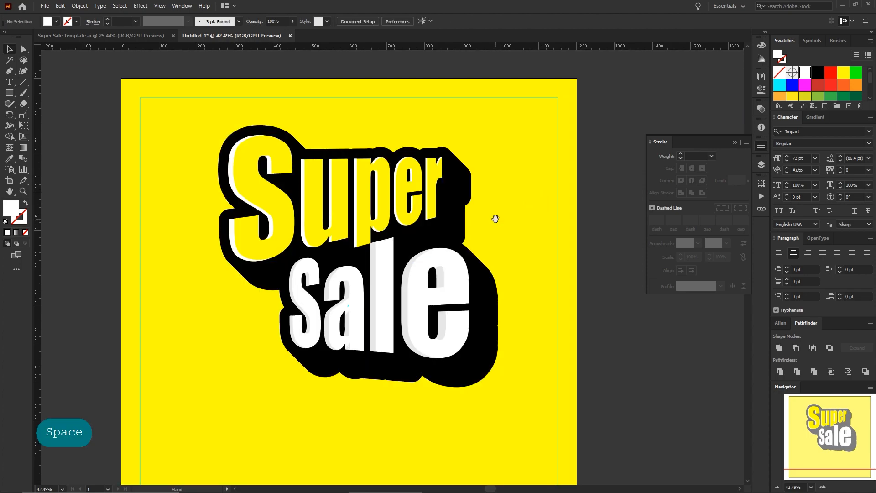
Step: Select both words together with their black backing and group them
left_click_drag(495, 219, 456, 212)
left_click_drag(206, 135, 205, 126)
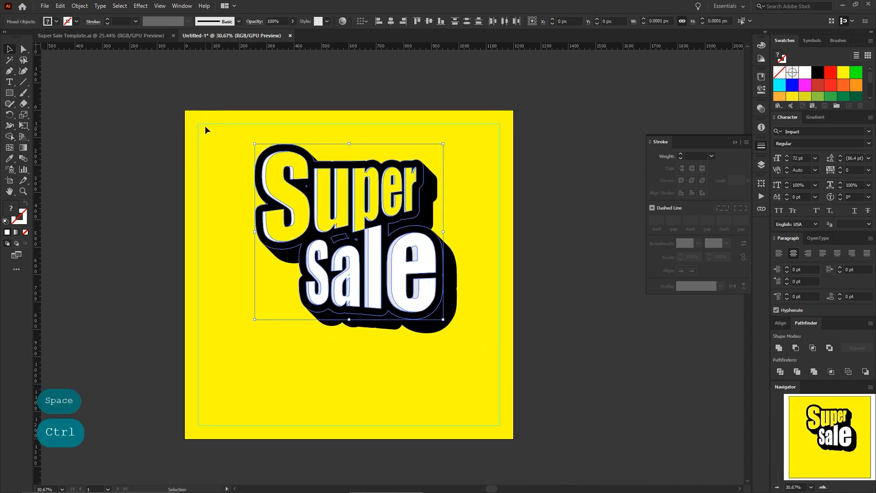
left_click(79, 6)
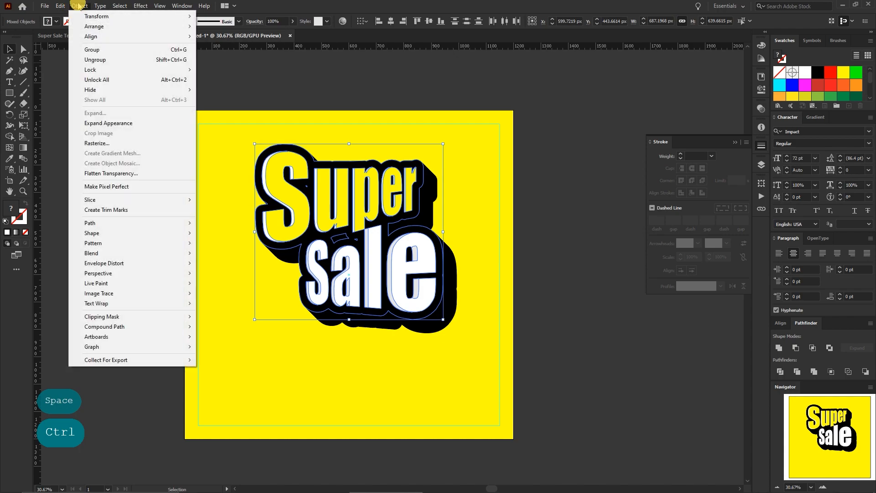
left_click(86, 51)
Step: Scale the Super Sale group down proportionally to about 314 × 292 px and fit it into the upper-left corner of the margin guides
left_click_drag(443, 319, 252, 157)
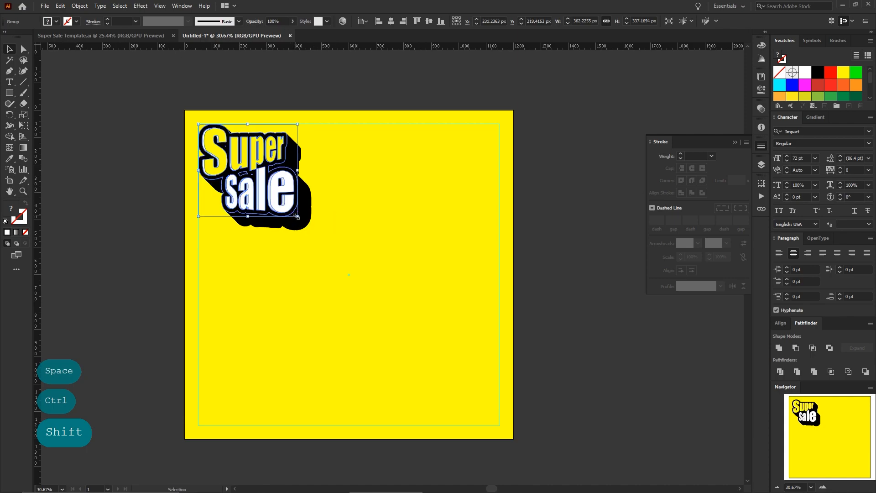
left_click_drag(293, 221, 286, 204)
left_click(328, 241)
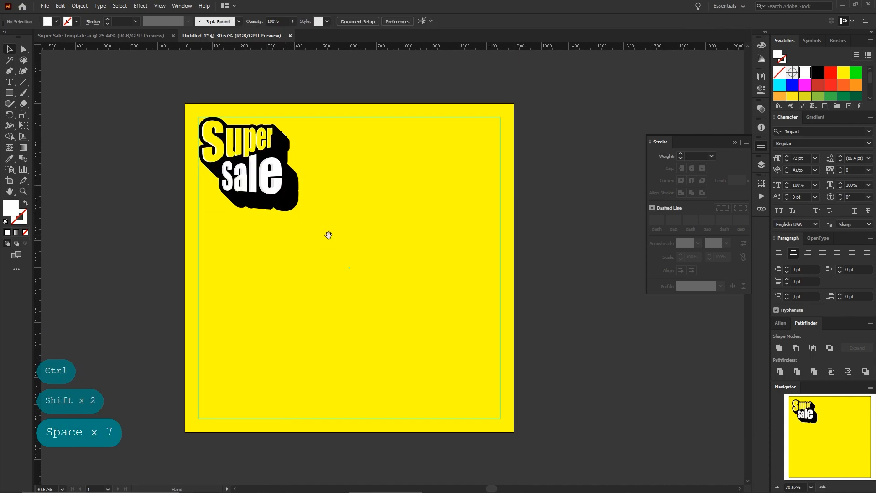
Step: Draw a white 1100 × 937 px rectangle from the upper-left margin corner across the full width between the guides
left_click_drag(328, 235, 322, 231)
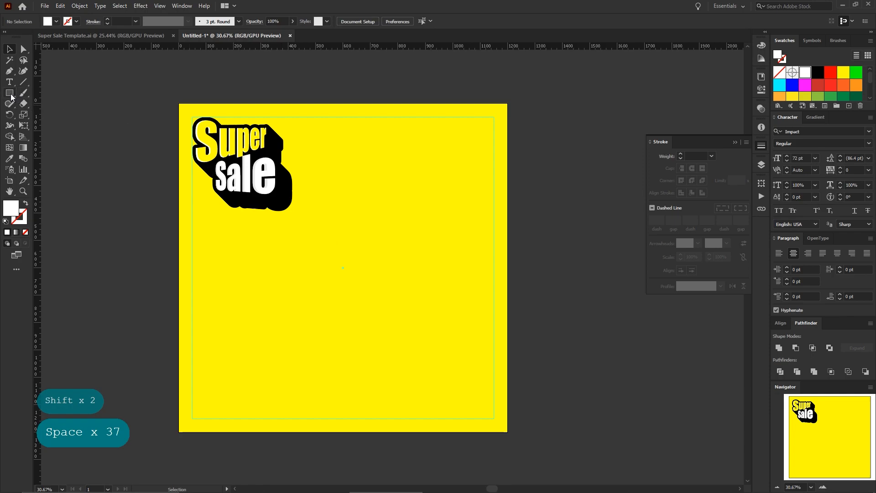
left_click(10, 93)
left_click_drag(192, 116, 494, 374)
left_click(10, 49)
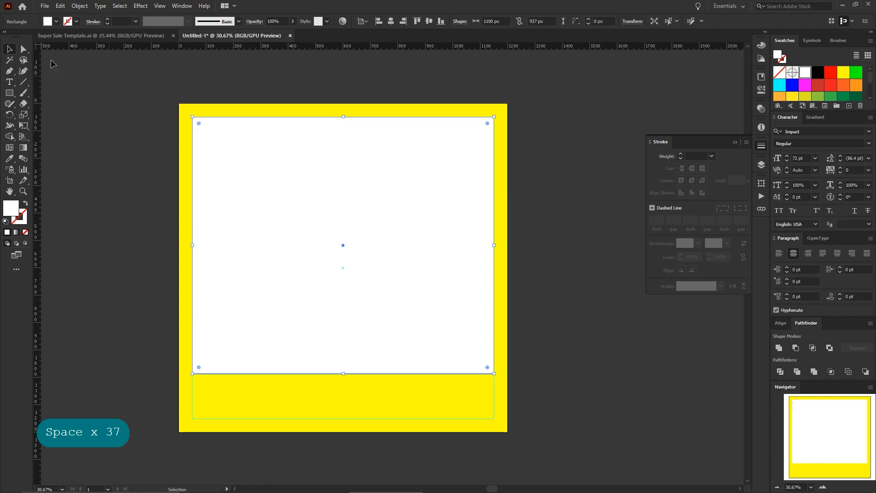
left_click(140, 82)
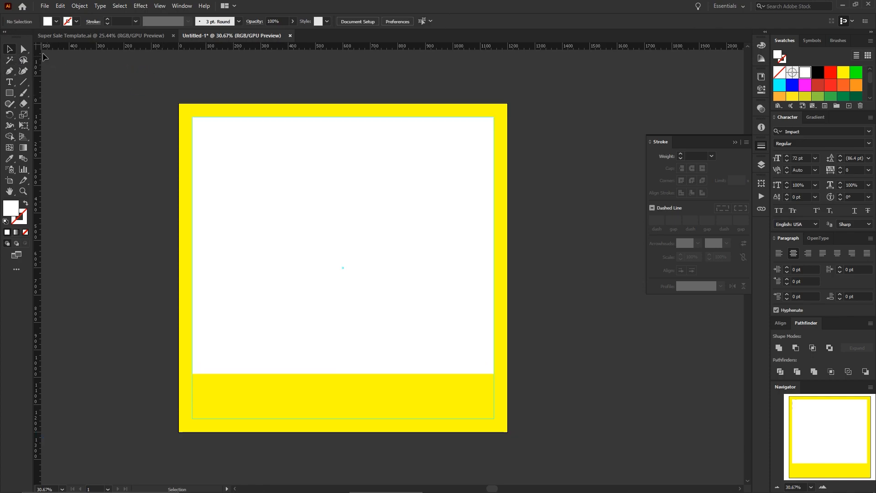
Step: Move the white rectangle's upper-left corner point inward and down so its top and left edges slant
left_click(23, 49)
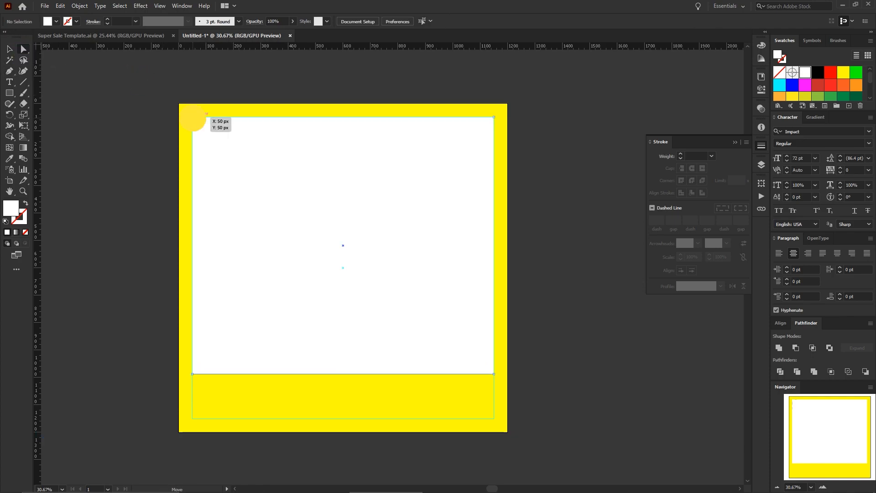
left_click_drag(192, 117, 221, 143)
left_click(10, 49)
key("a")
left_click(10, 48)
left_click(175, 180)
Step: Round all four corners of the slanted white shape using its live corners
left_click(317, 211)
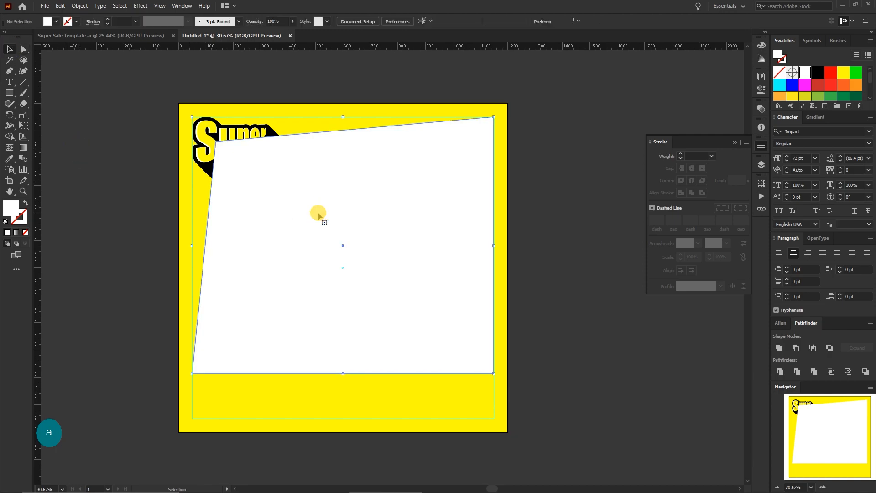
left_click(24, 50)
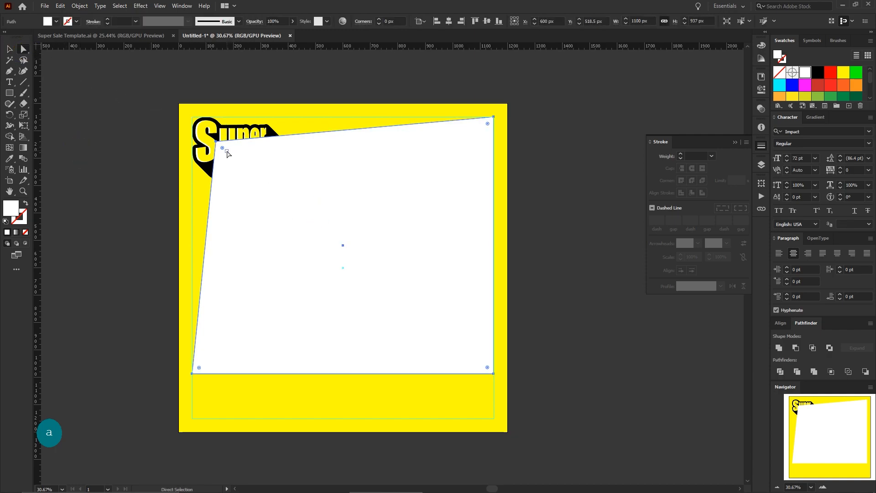
left_click_drag(223, 148, 234, 159)
left_click(9, 48)
left_click(135, 133)
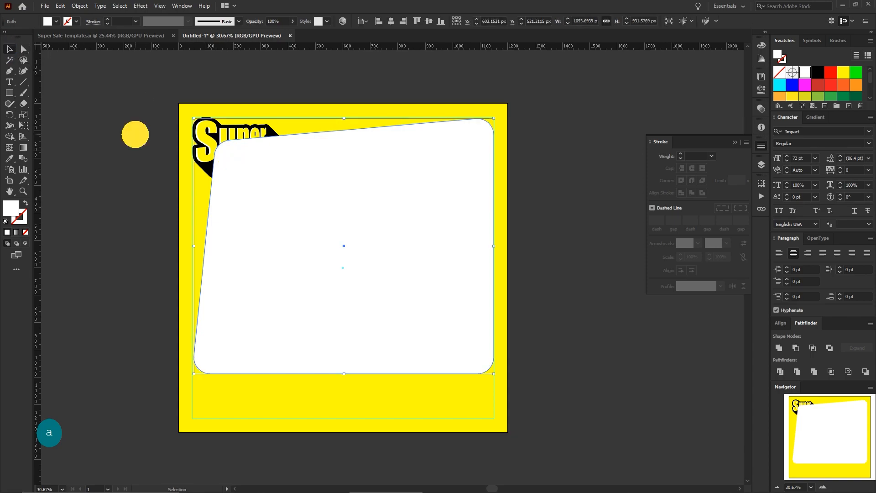
Step: Bring the Super Sale lettering group to the front, above the white shape
left_click(217, 129)
right_click(215, 124)
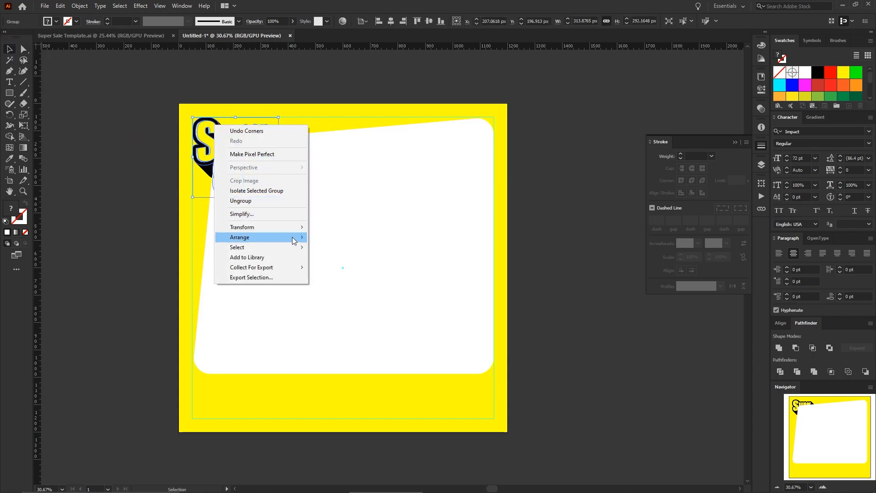
mouse_move(294, 238)
left_click(338, 238)
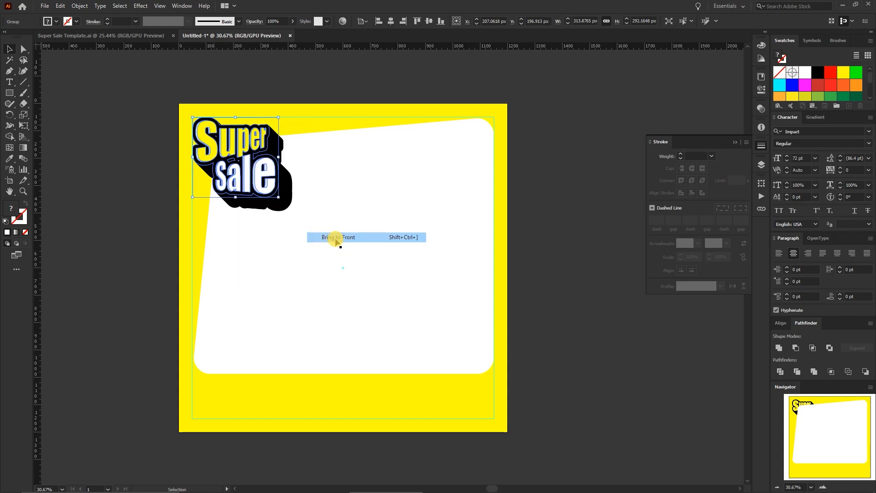
left_click(156, 199)
Step: Add the price text "790.-" in black 72 pt Impact on the yellow strip below the white shape
scroll(156, 200, "down", 1)
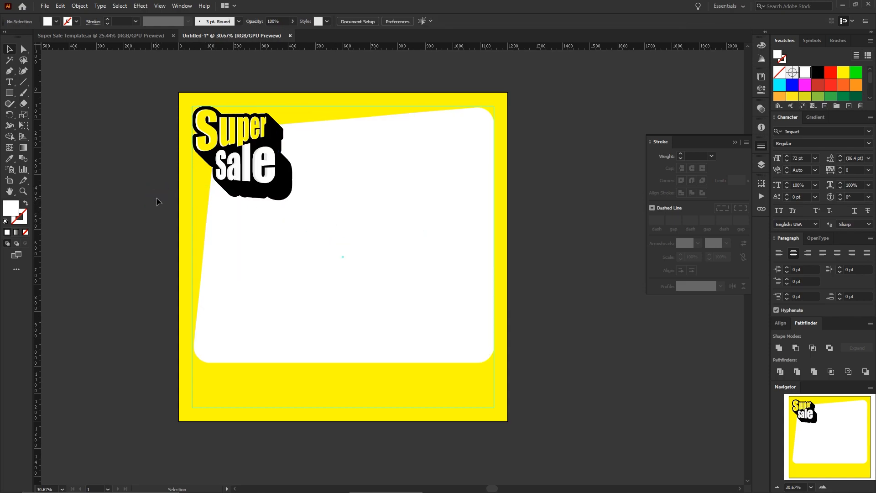
left_click(12, 83)
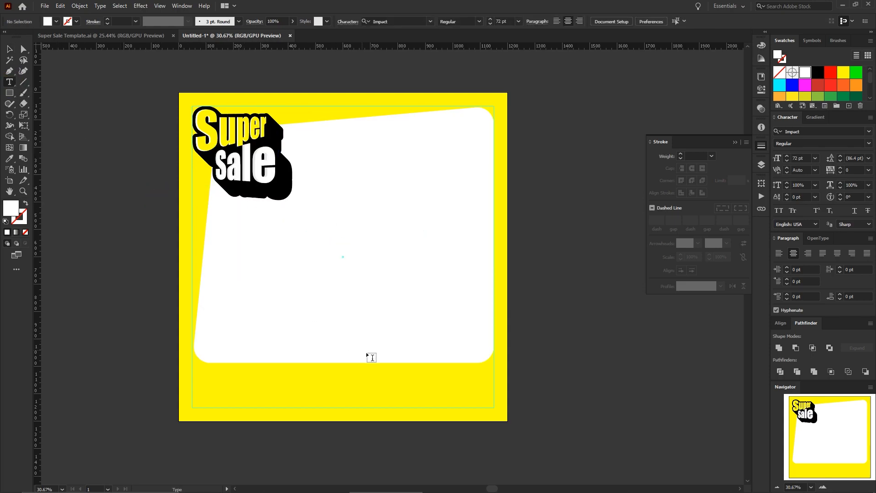
left_click(361, 386)
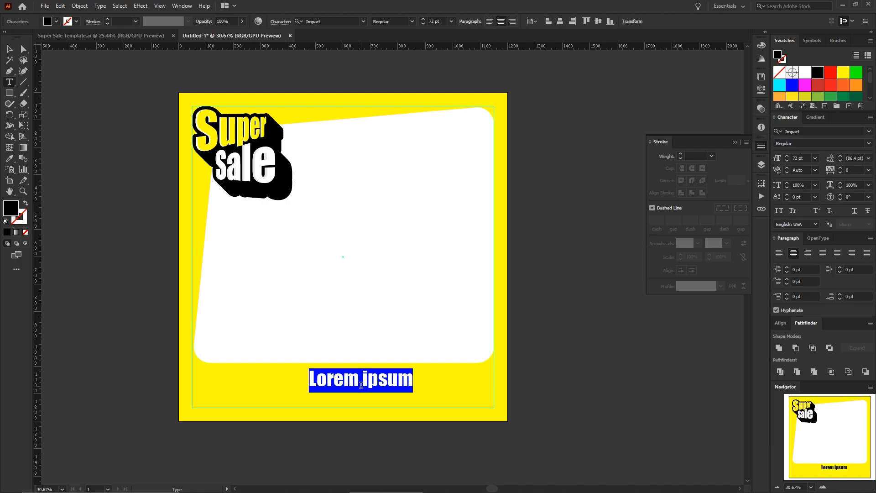
type("79")
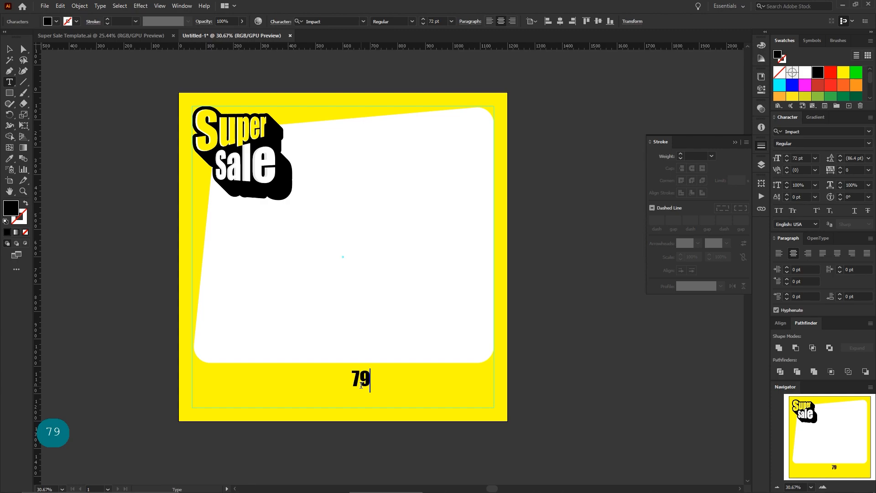
type("0.-")
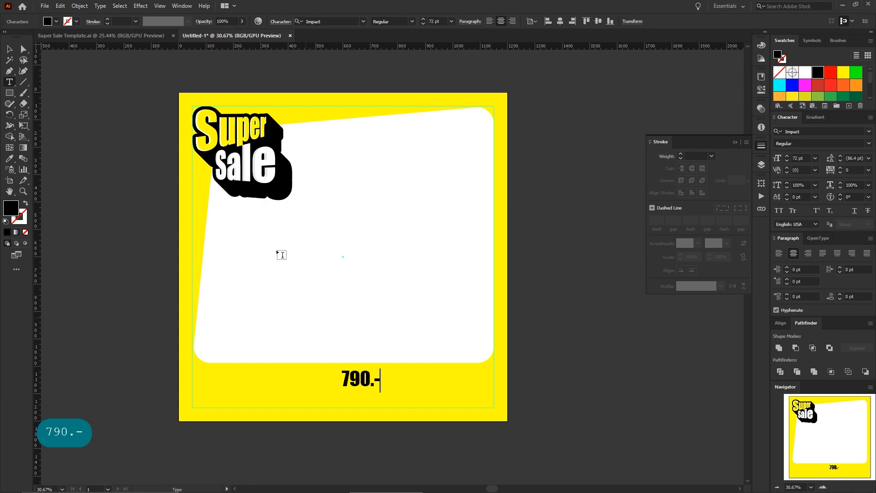
Step: Enlarge the price text to the right side of the yellow strip and raise the white panel's bottom edge slightly
left_click(14, 52)
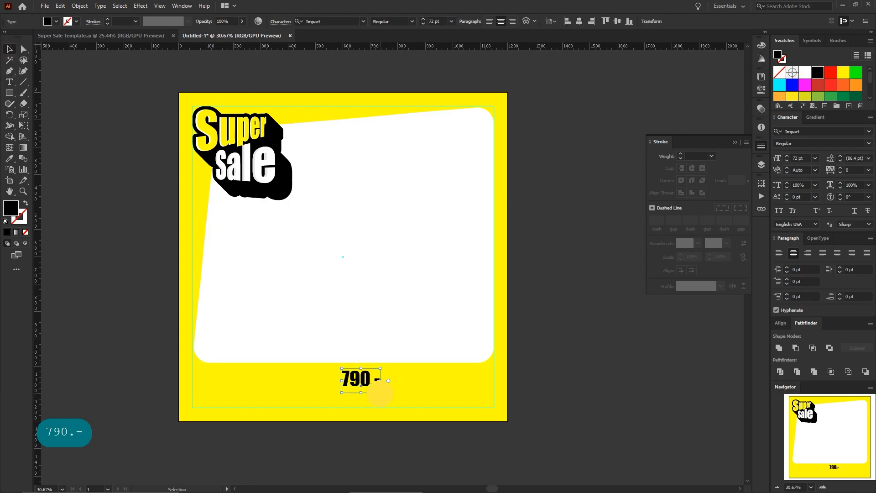
left_click_drag(380, 392, 411, 401)
left_click(397, 348)
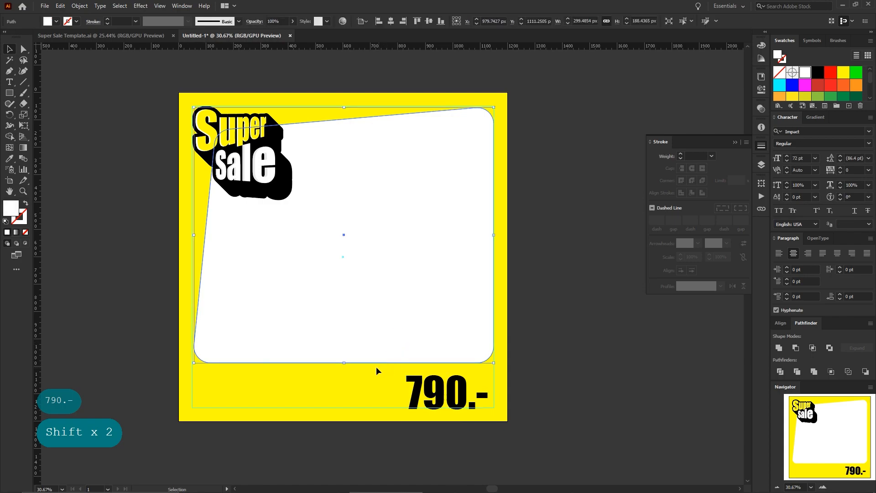
left_click_drag(348, 365, 345, 362)
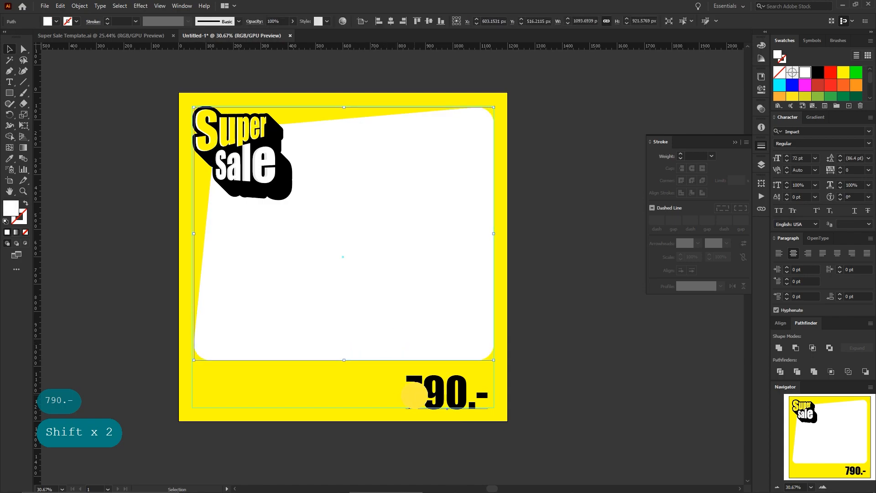
Step: Enlarge the price text to about 167.6 pt and nudge it until its right edge meets the right margin guide
left_click(405, 396)
left_click_drag(406, 396, 399, 397)
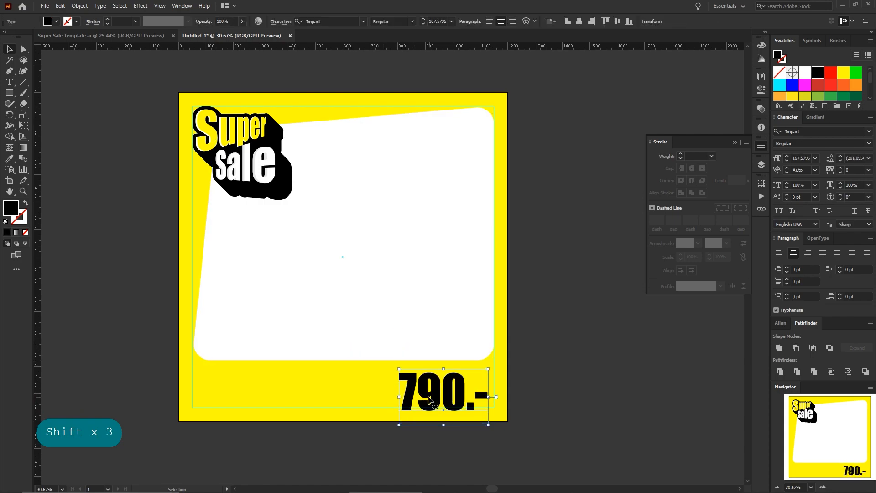
key("Up")
key("Up")
key("Right")
key("Right")
key("Right")
key("Right")
key("Right")
key("Right")
key("Right")
key("Right")
key("Right")
key("Right")
key("Right")
key("Right")
key("Right")
key("Right")
key("Right")
key("Right")
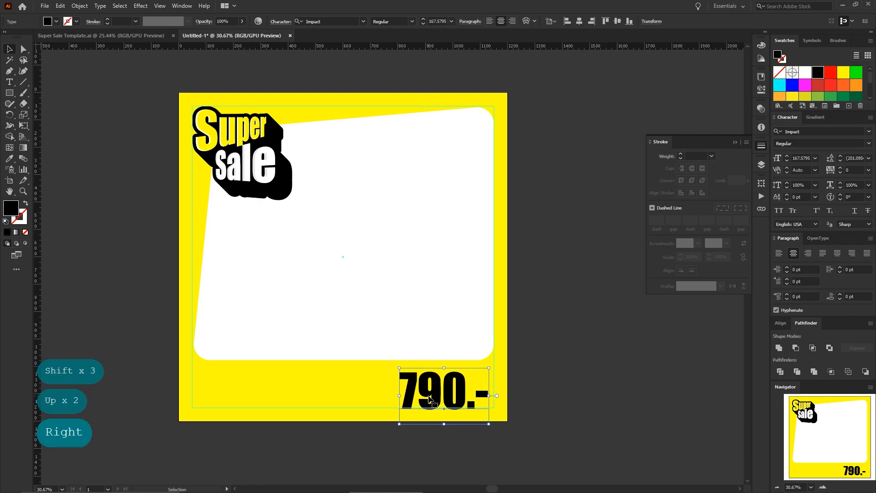
key("Left")
key("Left")
key("Left")
key("Left")
key("Left")
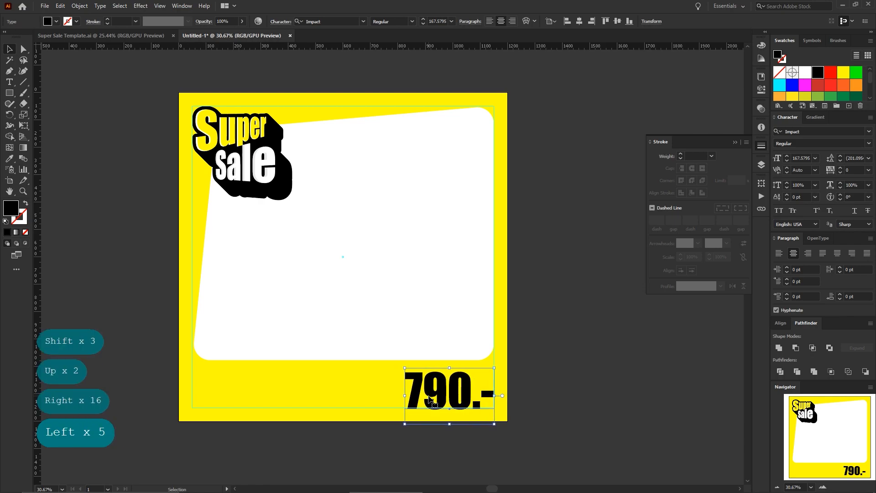
left_click(599, 332)
Step: Add a left-aligned placeholder paragraph in 21 pt Kanit, in a text frame from the left margin guide to near the price
left_click_drag(386, 376, 410, 353)
left_click(9, 82)
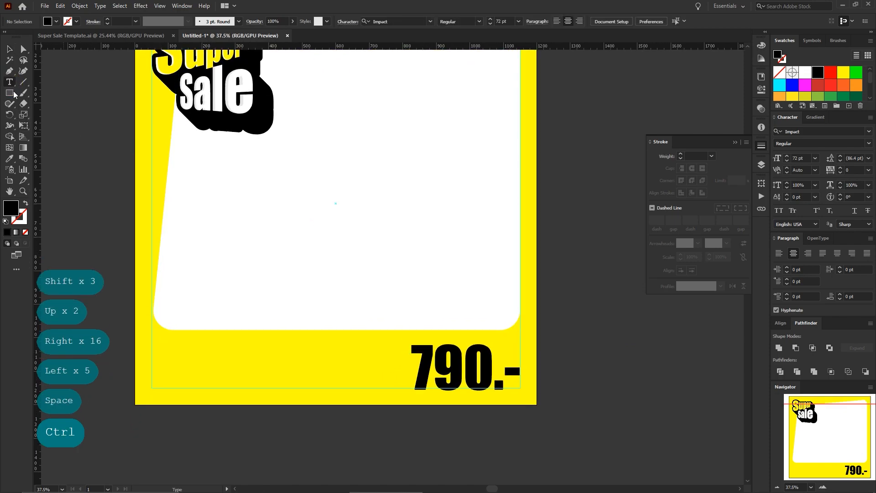
left_click(430, 21)
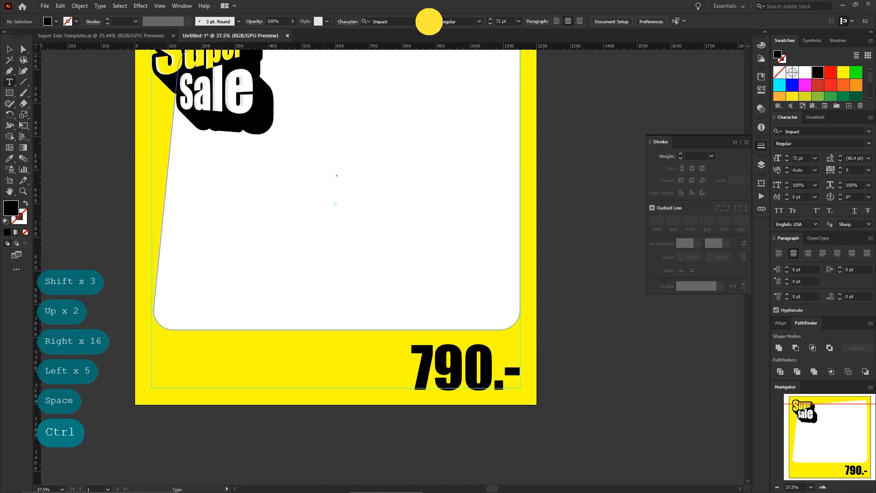
left_click(518, 21)
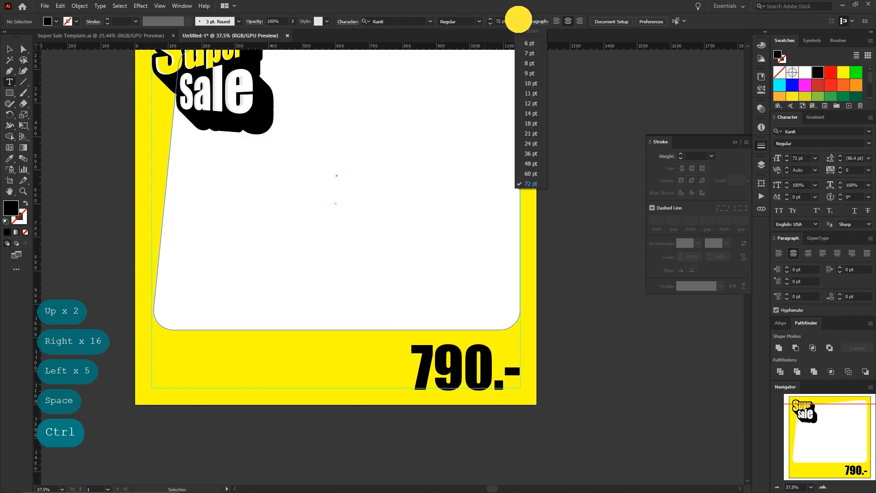
left_click(531, 135)
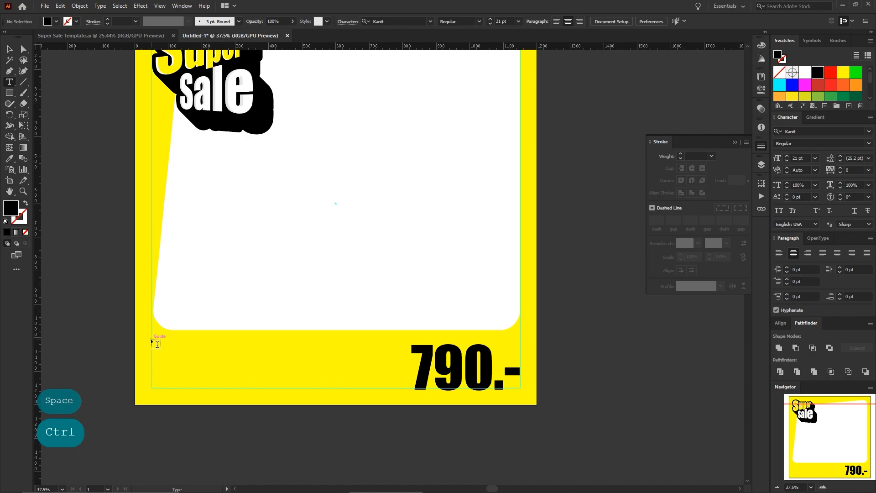
left_click_drag(230, 343, 389, 387)
left_click(10, 49)
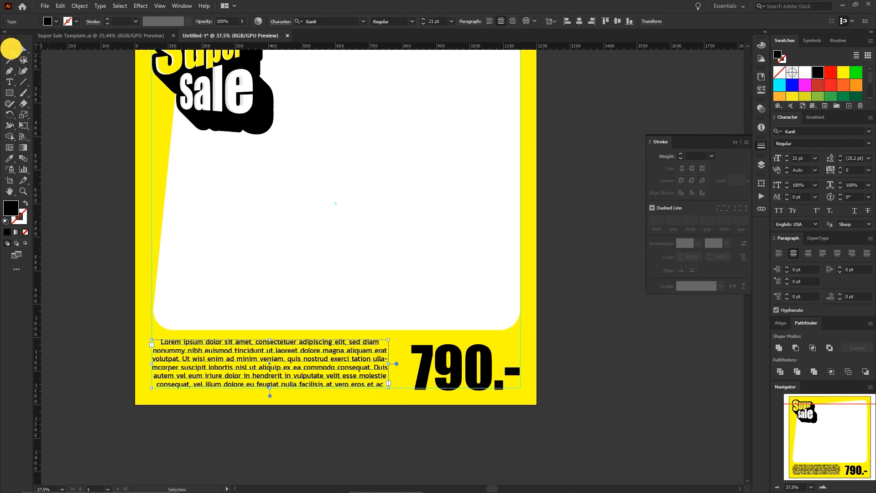
left_click(489, 21)
Step: Delete the placeholder text from "Ut wisi enim" to its end, keeping only the first sentence
key("ctrl+space")
left_click_drag(278, 368, 457, 353)
key("space")
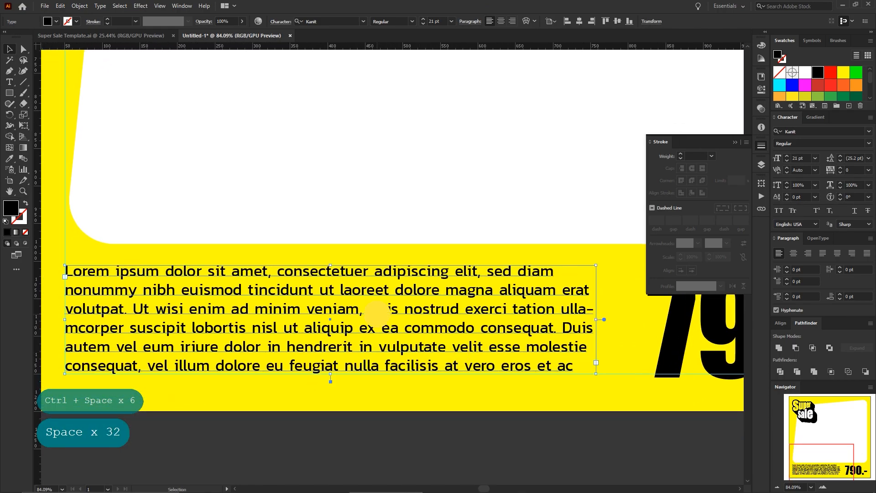
double_click(376, 313)
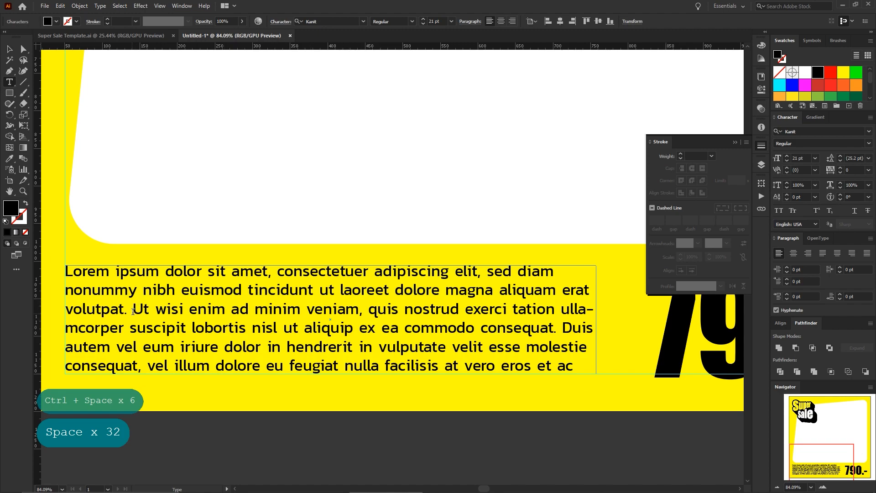
left_click_drag(134, 310, 618, 373)
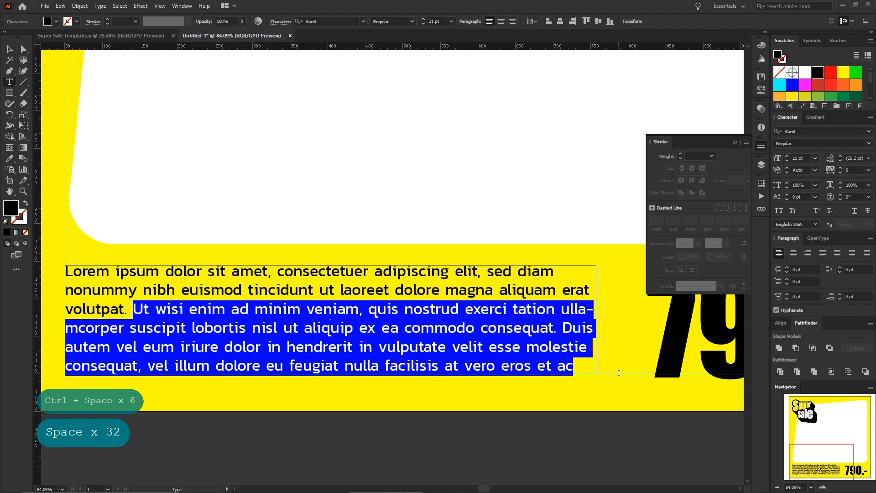
key("BackSpace")
key("BackSpace")
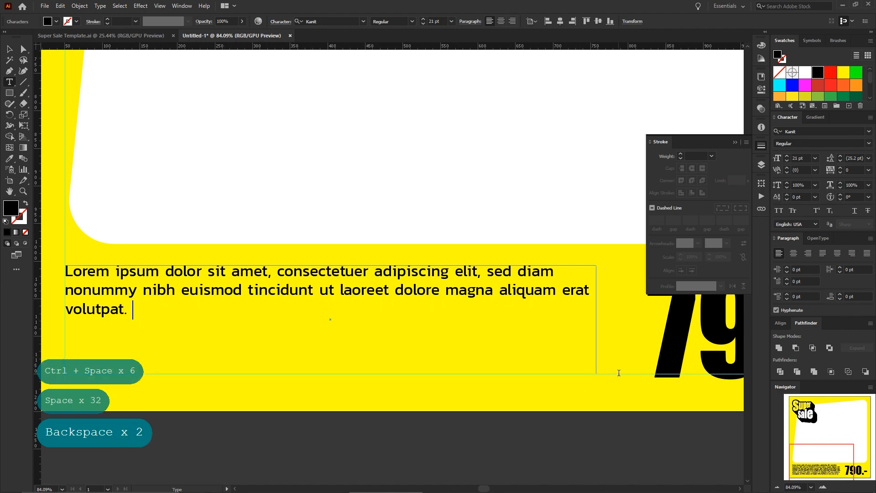
Step: Set the paragraph's font size to 27 pt and shorten its text frame to fit the three lines
left_click(10, 48)
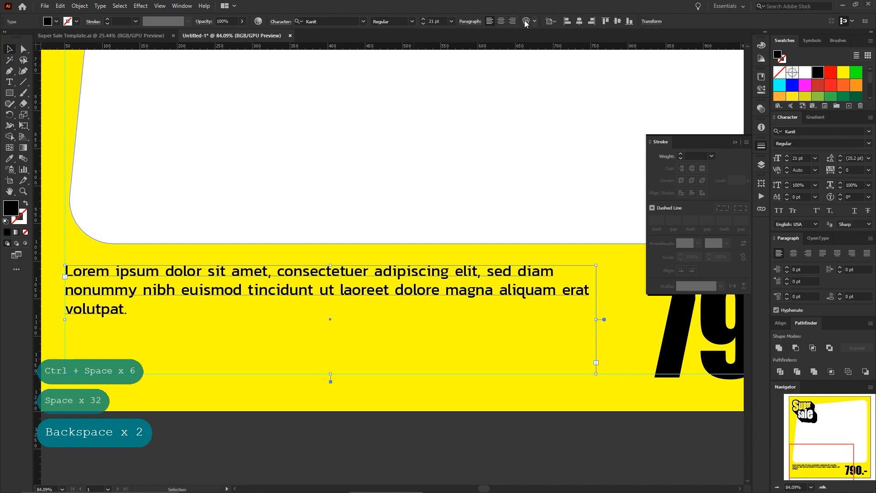
left_click(423, 20)
left_click(424, 20)
left_click(424, 20)
left_click(423, 20)
left_click(424, 20)
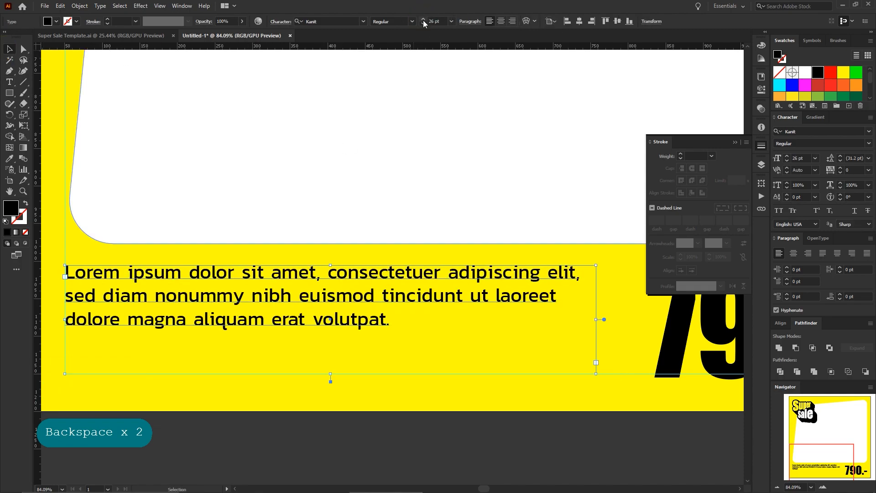
left_click(423, 21)
left_click_drag(329, 375, 330, 340)
left_click(363, 356)
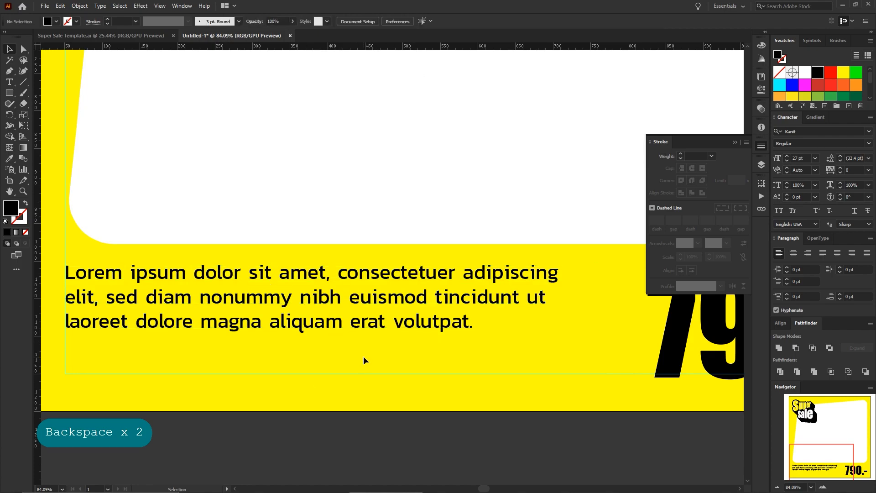
Step: Collapse the floating Stroke panel to clear the canvas
key("ctrl+0")
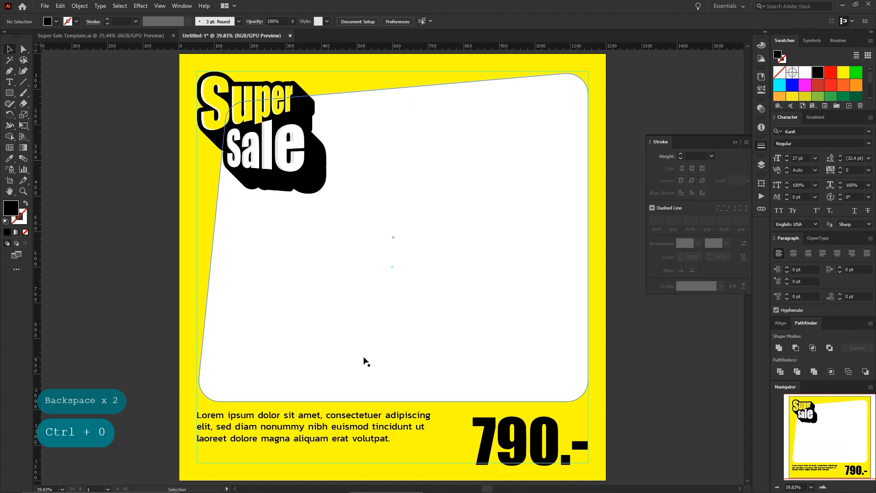
left_click(735, 141)
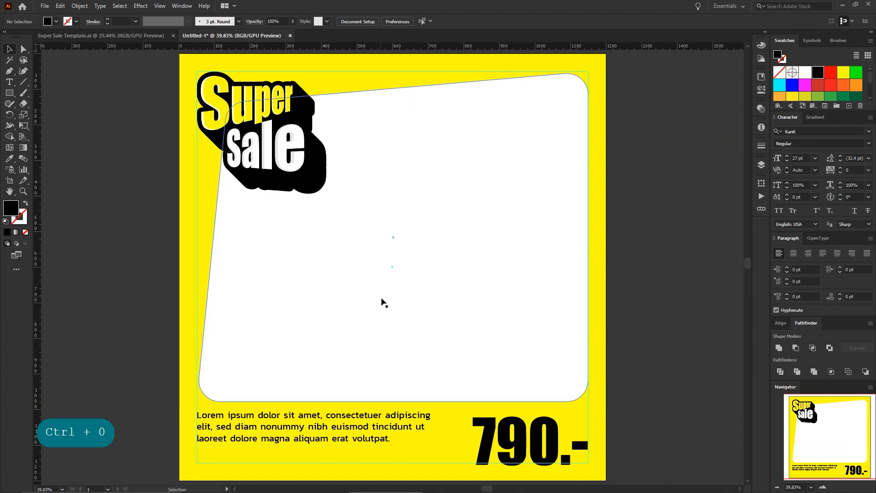
left_click(349, 430)
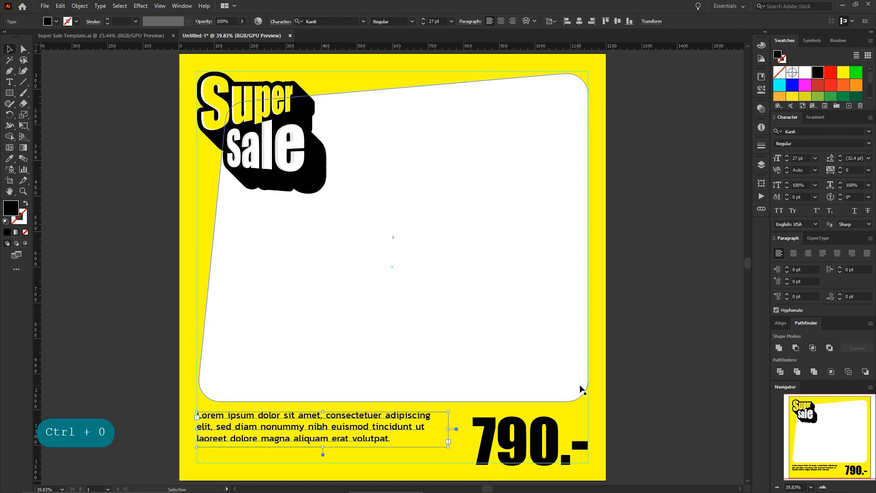
scroll(632, 340, "down", 3)
left_click(632, 340)
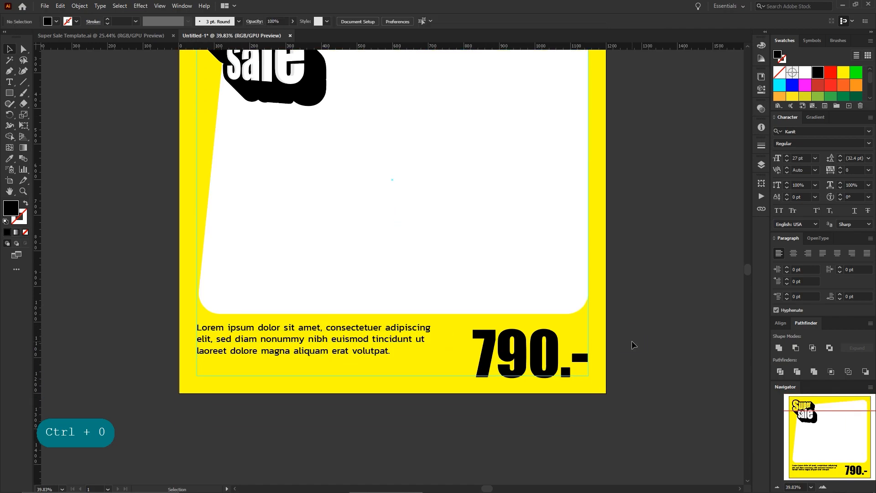
Step: Draw a circle about 41 px wide below the paragraph against the left margin guide and fill it white
left_click_drag(11, 93, 37, 114)
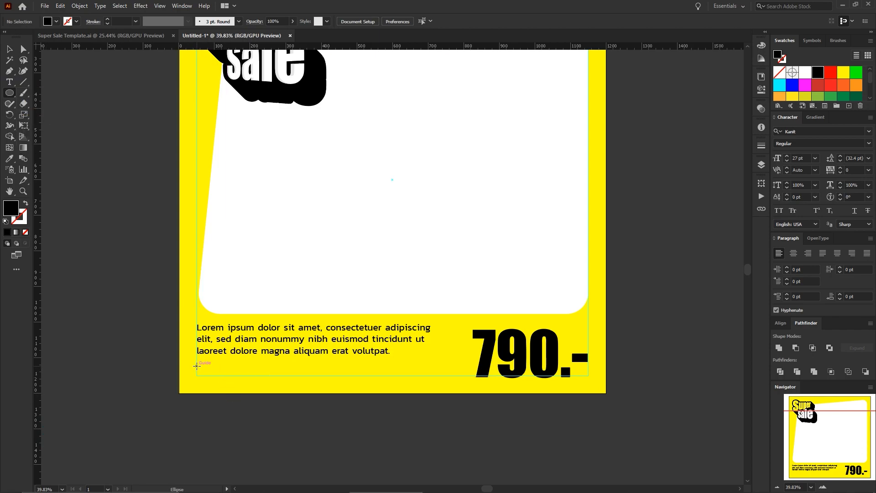
left_click_drag(197, 366, 213, 381)
left_click(9, 49)
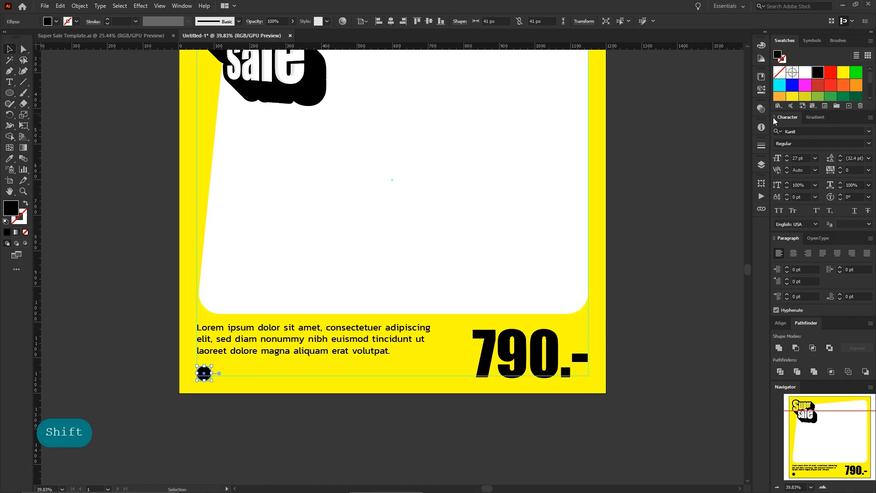
left_click(805, 76)
left_click(307, 387)
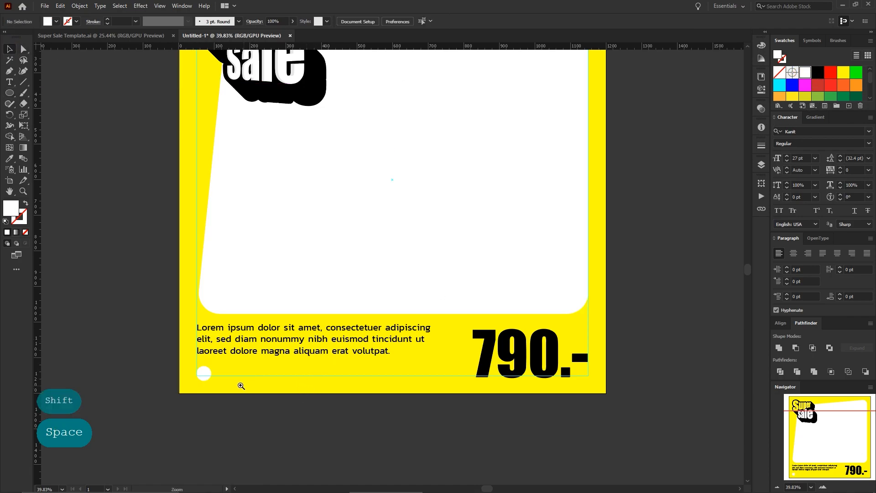
Step: Move the paragraph up slightly, away from the white circle
left_click_drag(240, 385, 354, 408)
left_click_drag(355, 406, 364, 363)
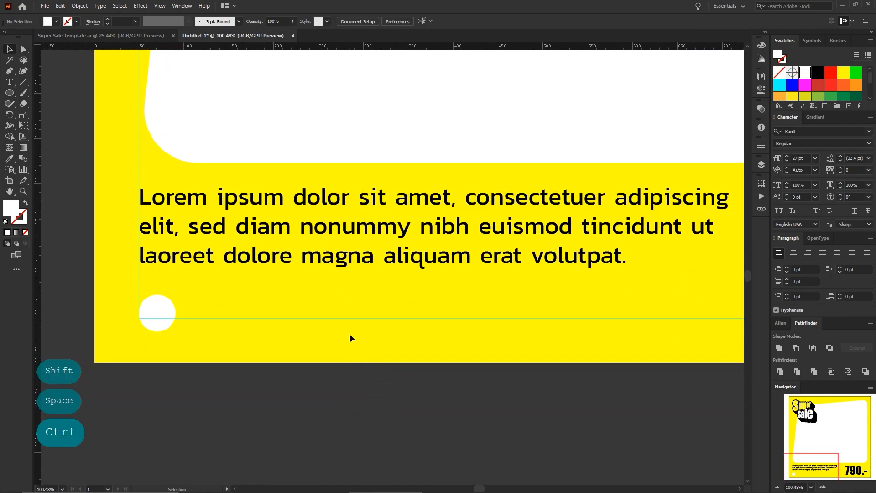
left_click(342, 254)
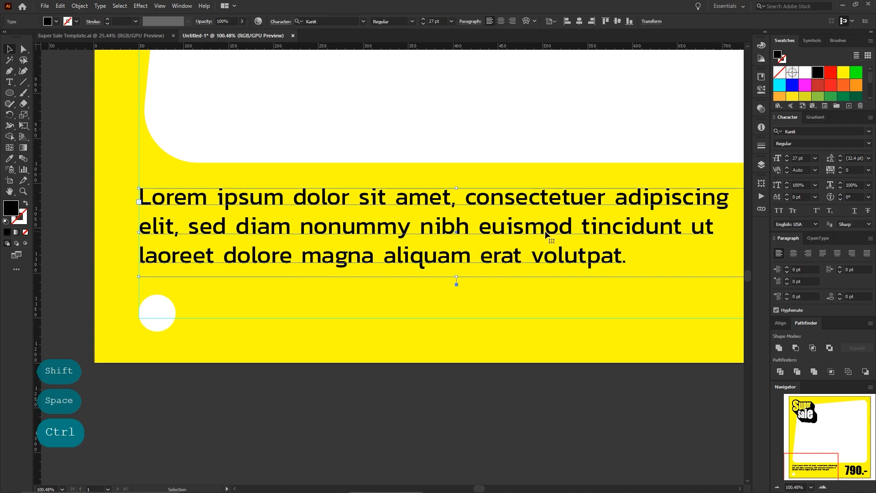
left_click_drag(547, 235, 547, 231)
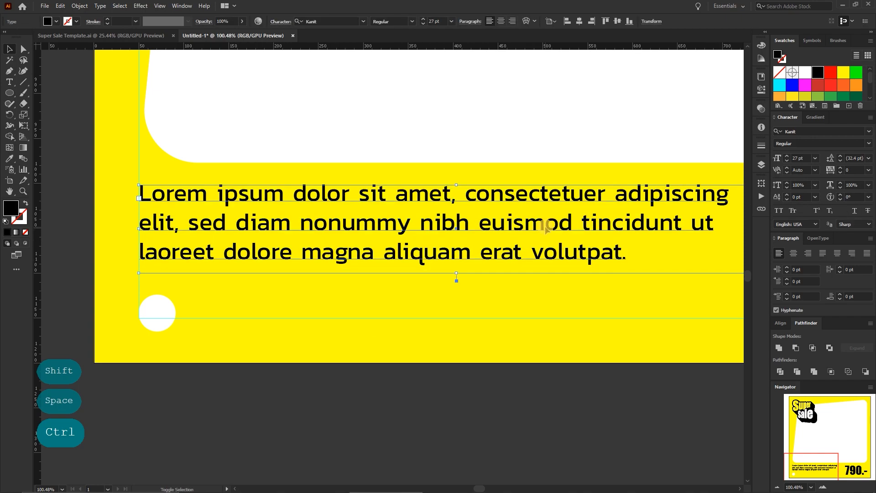
left_click(355, 302)
Step: Raise the white panel's bottom edge slightly and shift the paragraph up with it
left_click_drag(472, 197, 407, 197)
left_click_drag(473, 222, 264, 264)
left_click(387, 189)
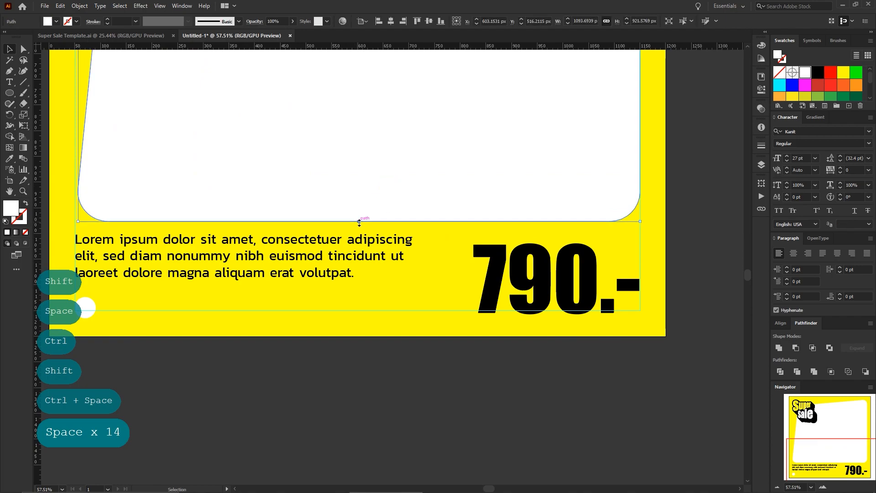
left_click_drag(359, 222, 359, 213)
left_click_drag(342, 252, 361, 243)
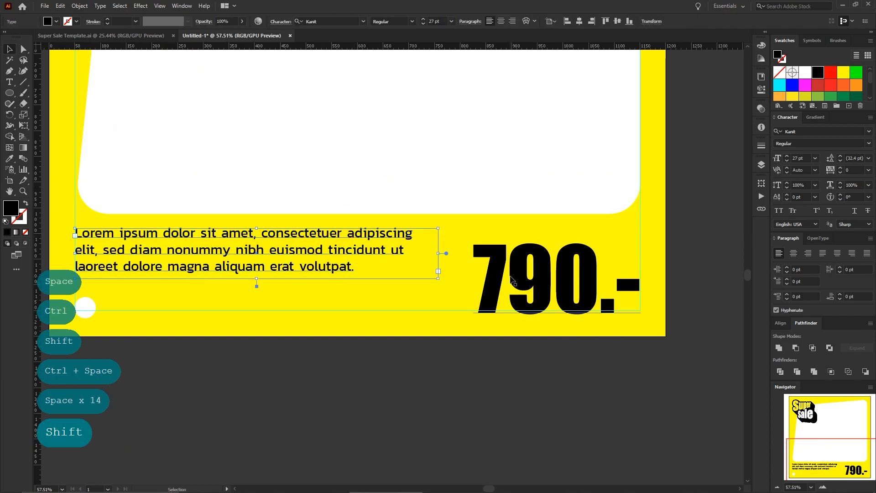
Step: Enlarge the price text to about 186.6 pt and adjust its vertical position in the taller yellow strip
left_click(518, 269)
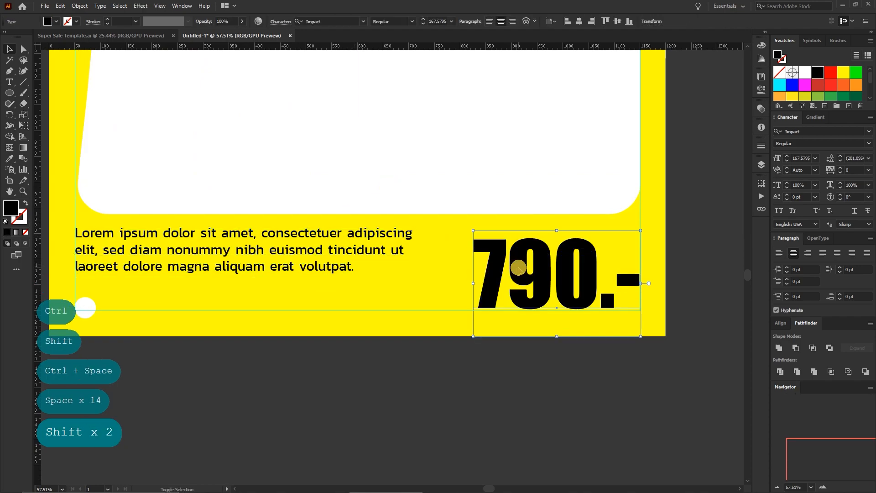
left_click_drag(473, 283, 454, 283)
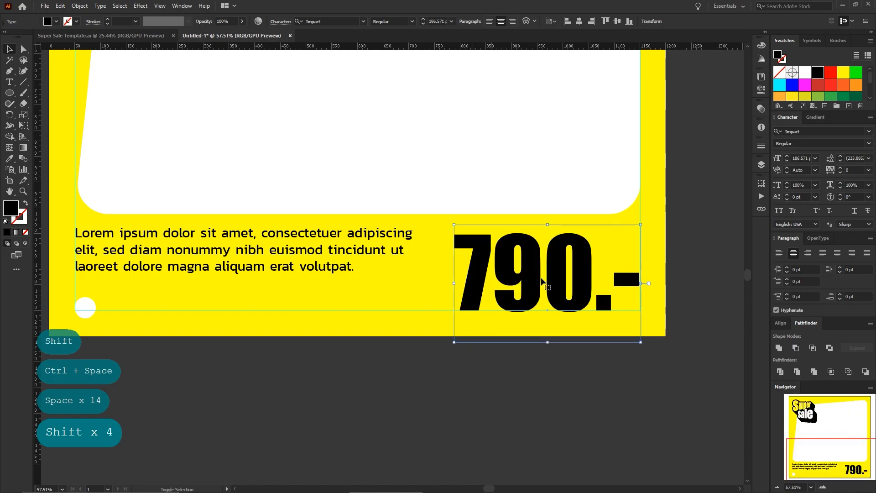
left_click_drag(578, 279, 577, 282)
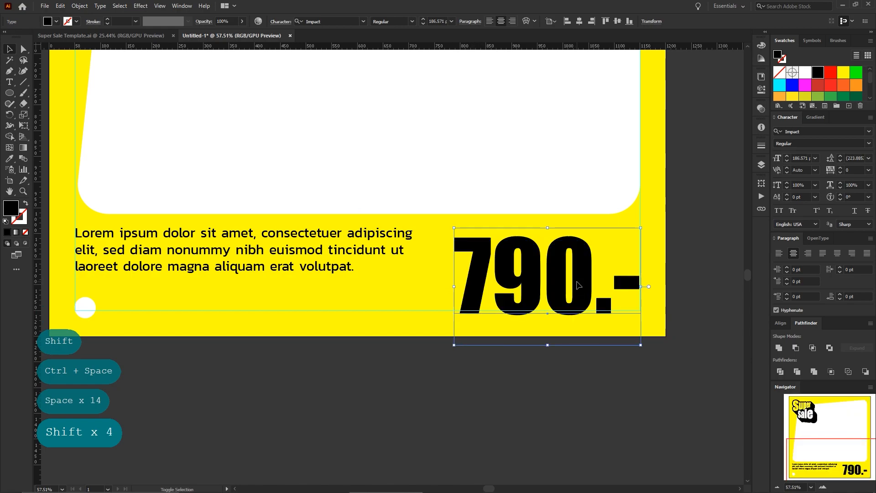
Step: Move the paragraph down slightly so its first line sits level with the top of the price
left_click_drag(360, 244, 359, 248)
left_click_drag(254, 279, 362, 250)
left_click(332, 290)
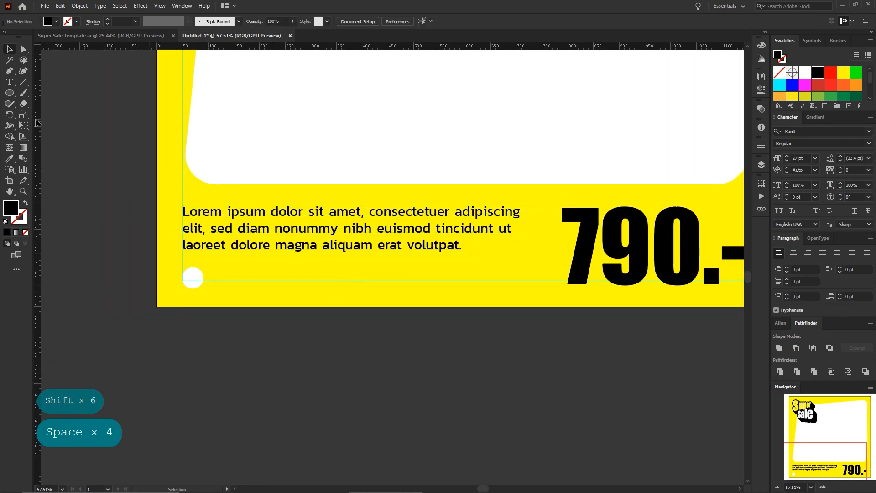
Step: Add a placeholder phone number in Impact on the yellow strip below the paragraph, beside the white circle
left_click(11, 85)
left_click(248, 292)
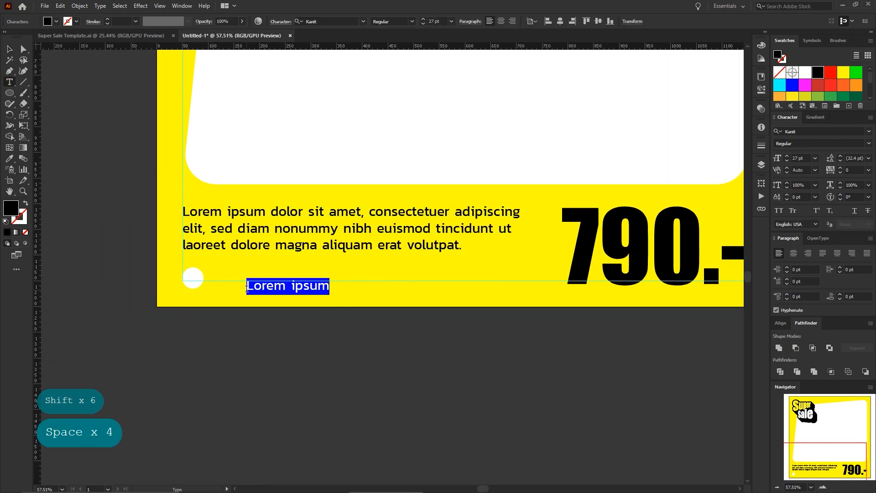
left_click(363, 23)
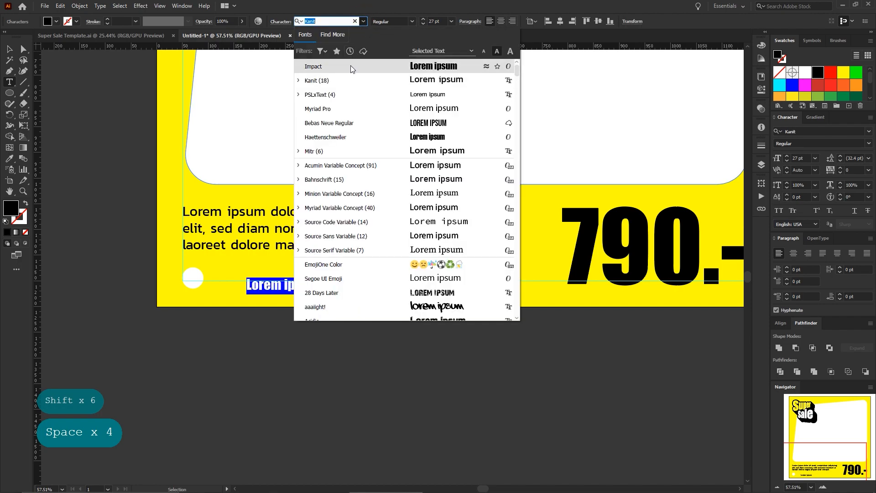
left_click(389, 64)
type("00-123")
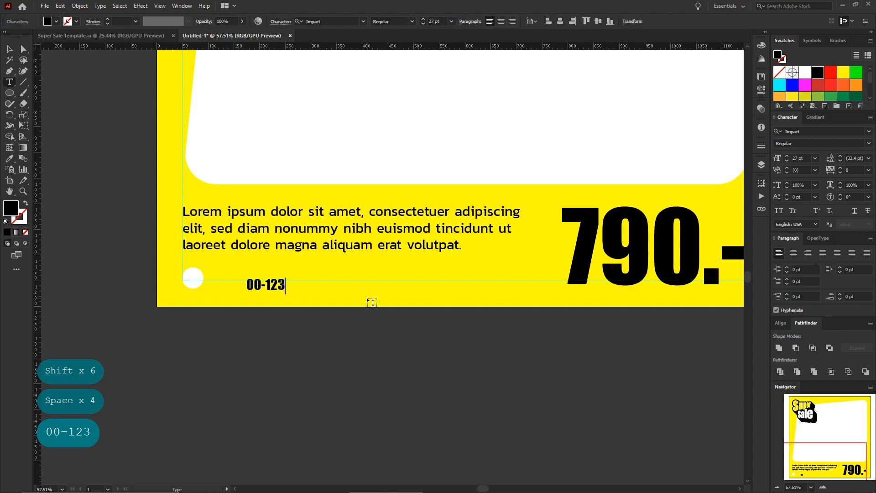
type("-4567")
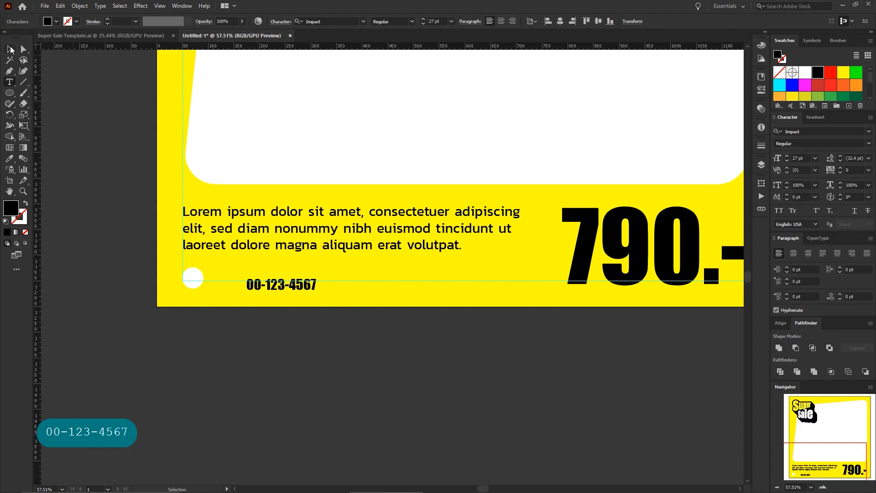
Step: Enlarge the phone number text to about 44.4 pt and put "Tel. " in front of the number
left_click(10, 49)
left_click_drag(318, 287, 363, 286)
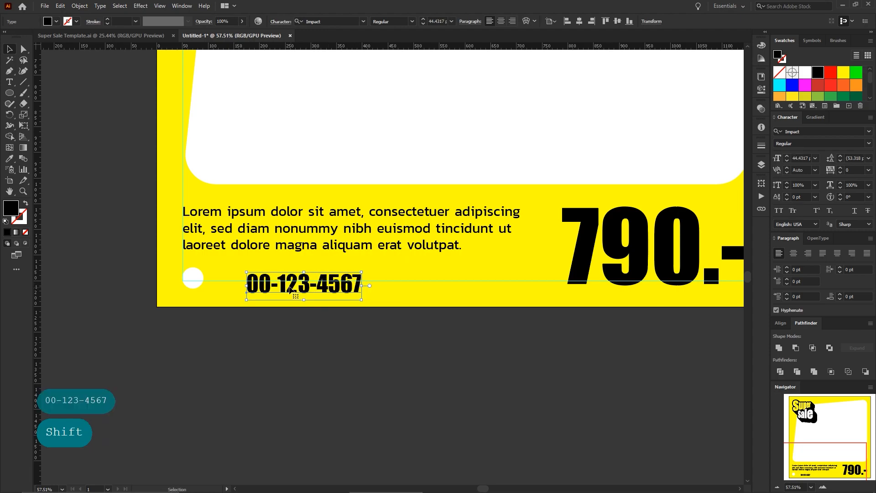
double_click(252, 287)
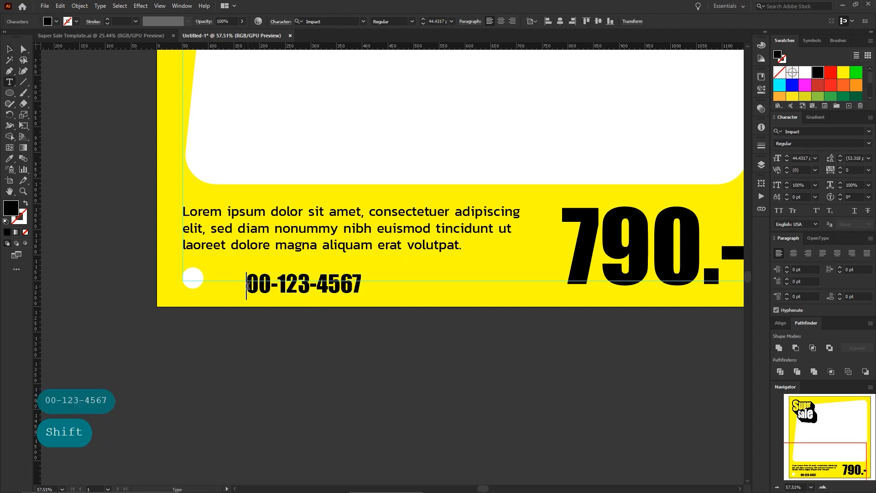
type("T")
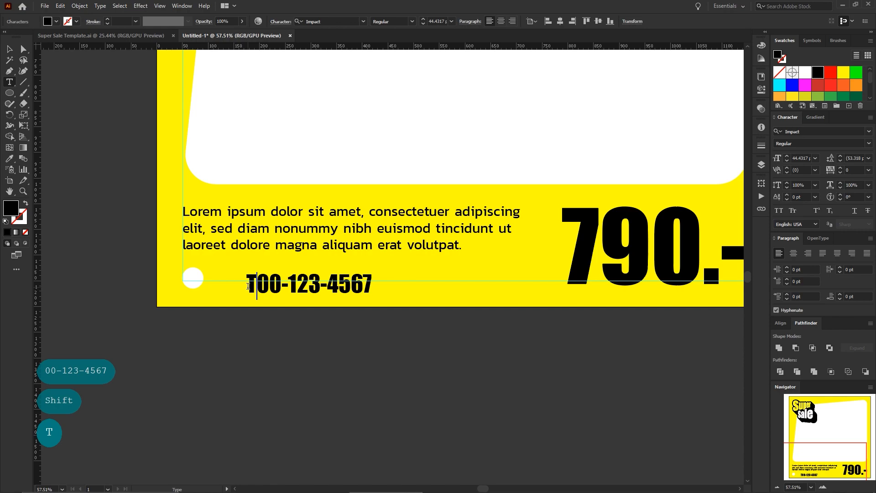
type("el.")
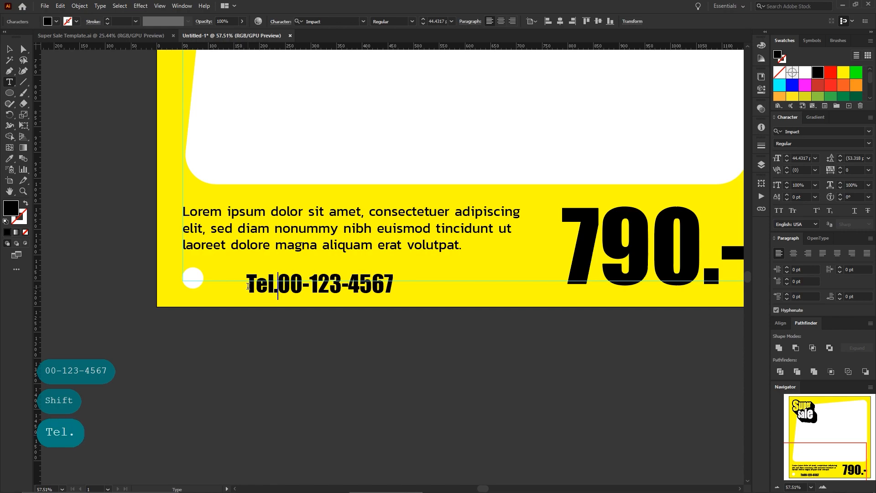
left_click(9, 50)
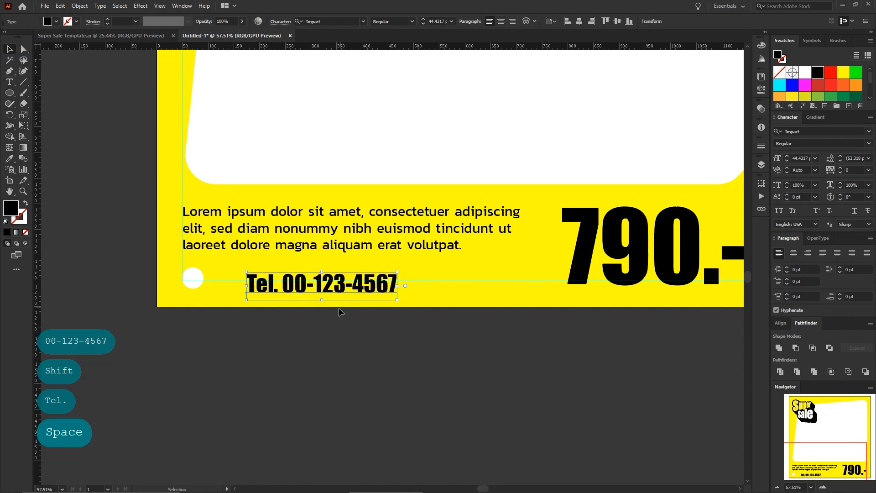
Step: Move the Tel. line onto the white circle and enlarge the circle around its centre so it sits behind the first letter
left_click_drag(318, 290, 266, 286)
key("ctrl+space")
left_click_drag(201, 275, 300, 308)
left_click(175, 292)
left_click(208, 282)
left_click(279, 298)
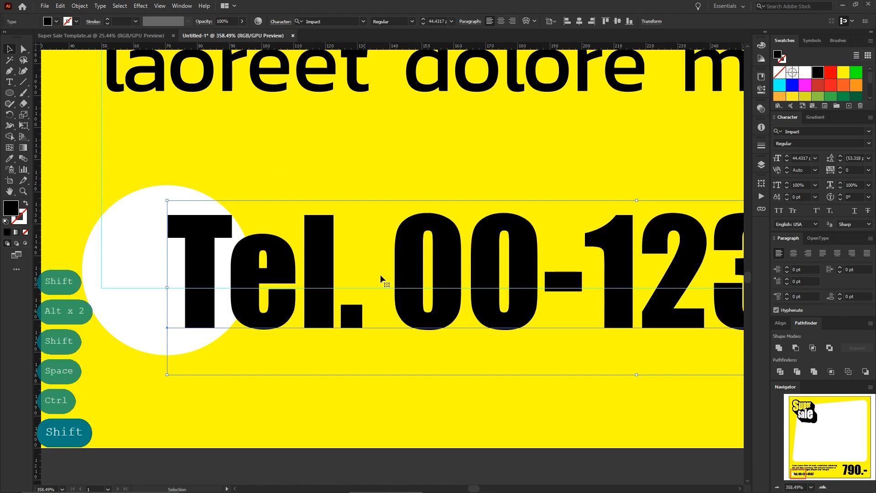
left_click_drag(379, 275, 247, 276)
left_click_drag(432, 276, 288, 280)
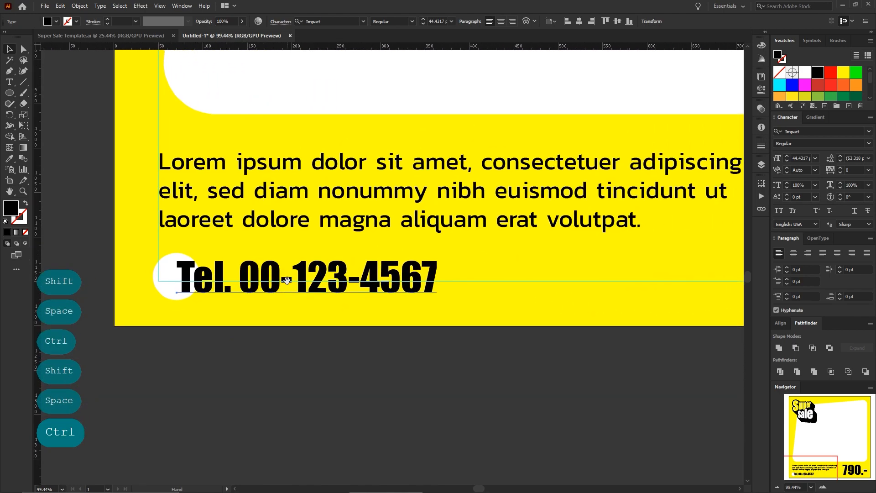
left_click(473, 295)
Step: Duplicate the Tel. line together with its white circle, placing the copy beside it on the same row
left_click_drag(485, 280, 425, 284)
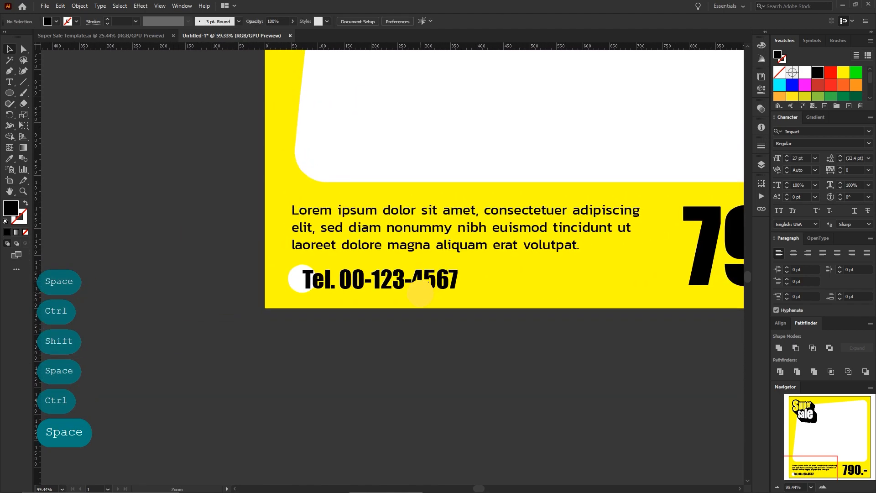
left_click_drag(479, 297, 383, 305)
left_click_drag(219, 281, 419, 290)
Step: Replace the text of the duplicated contact line with "FB: yourpage"
key("t")
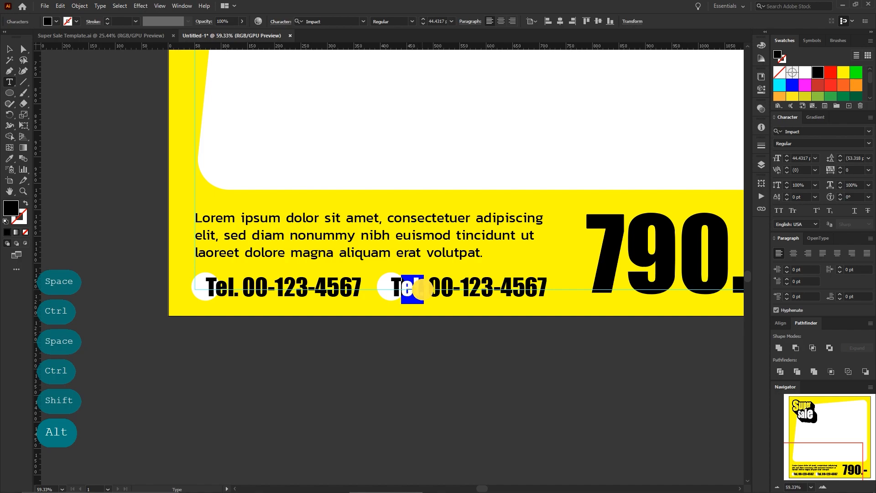
triple_click(420, 289)
type("FB")
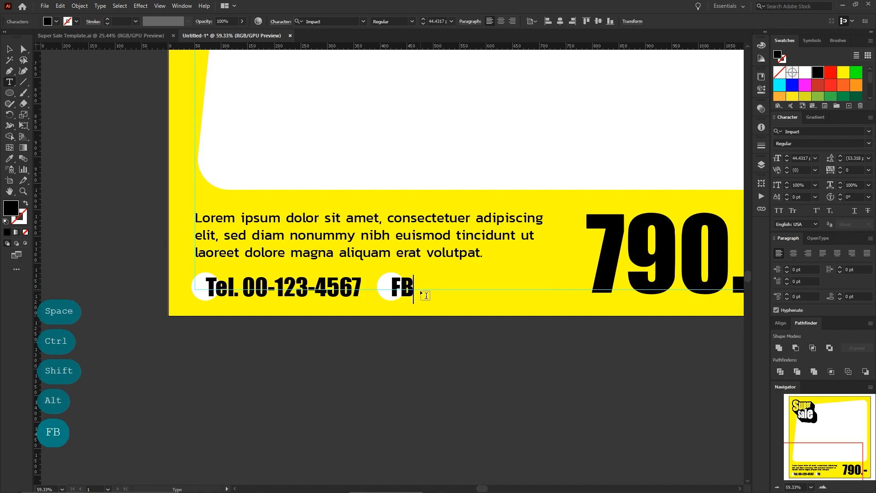
type(": ")
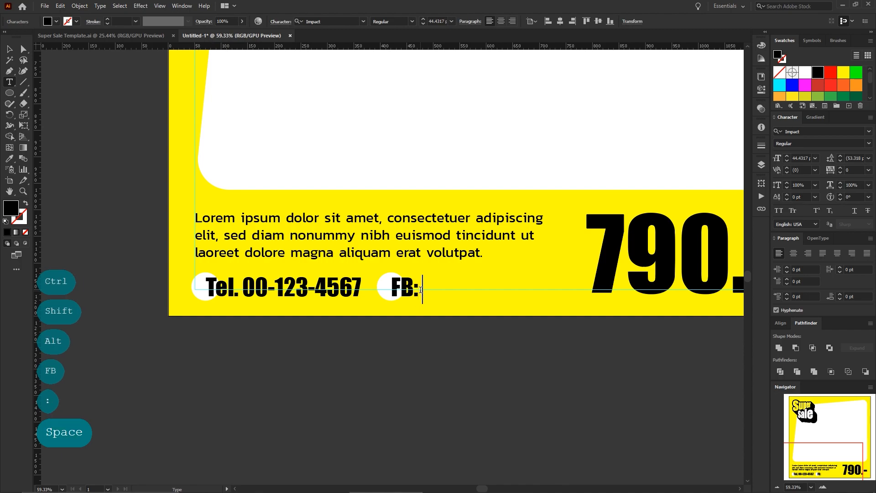
type("You")
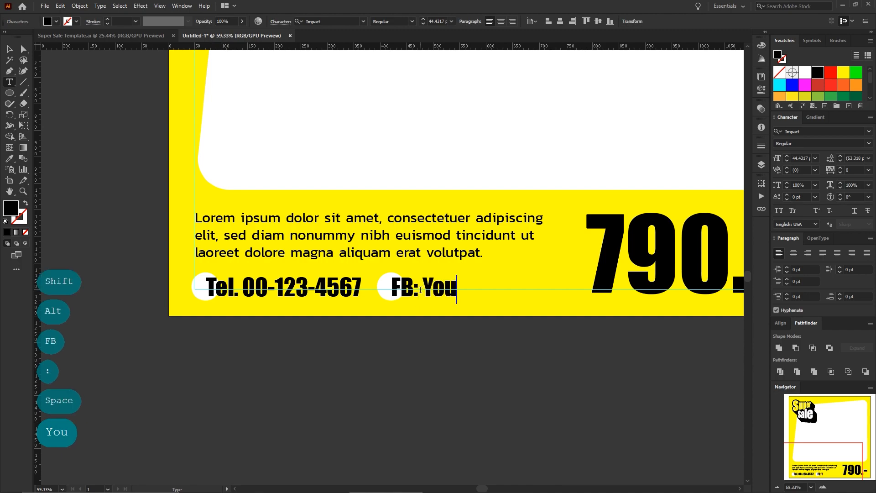
key("BackSpace")
key("BackSpace")
key("BackSpace")
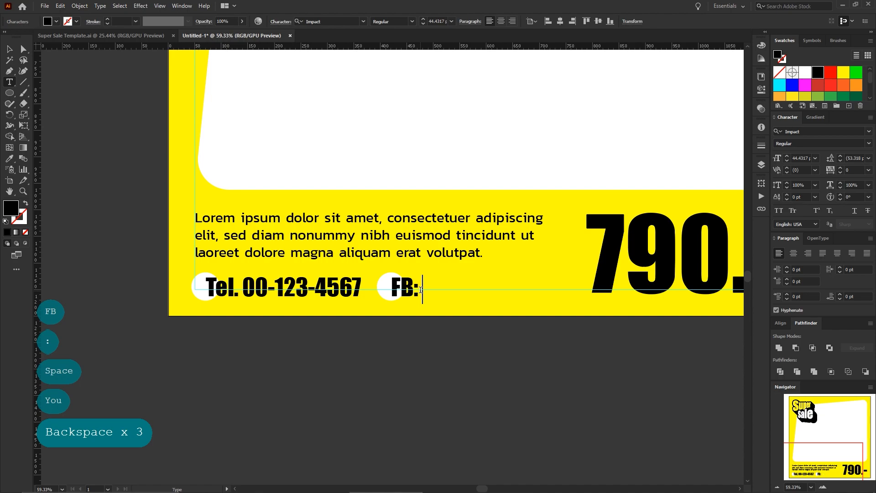
type("your")
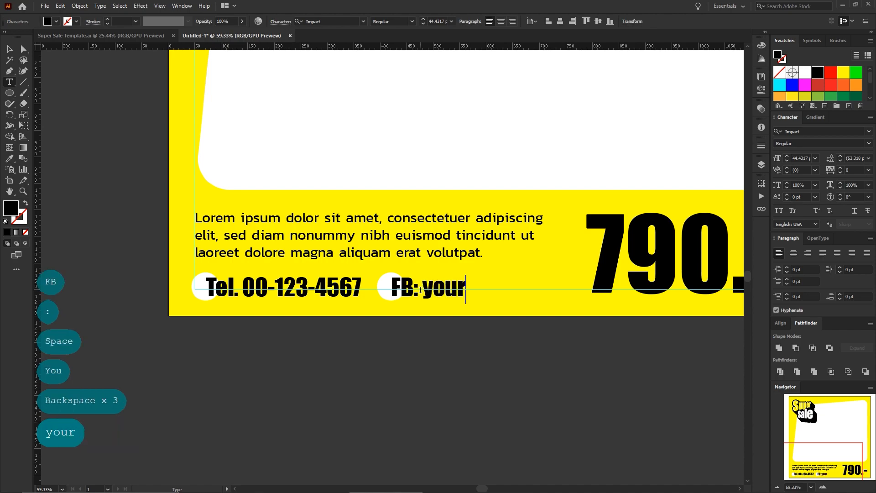
type("page")
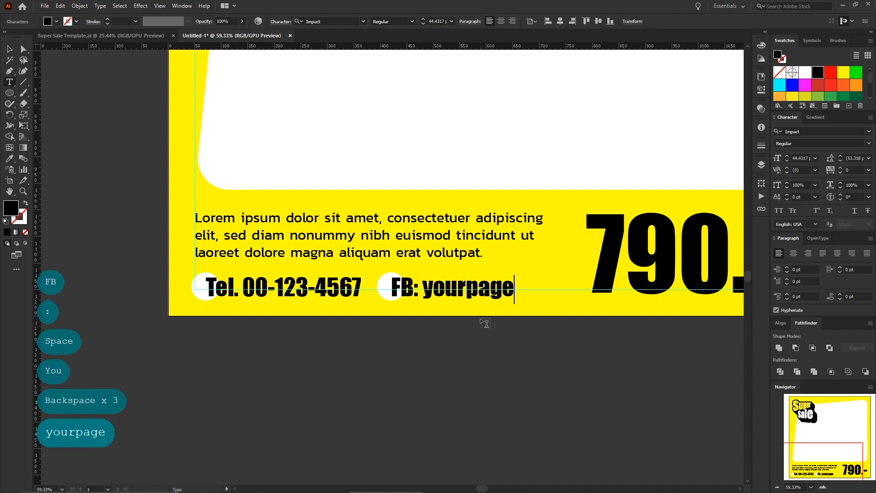
key("Escape")
left_click(13, 48)
left_click(466, 348)
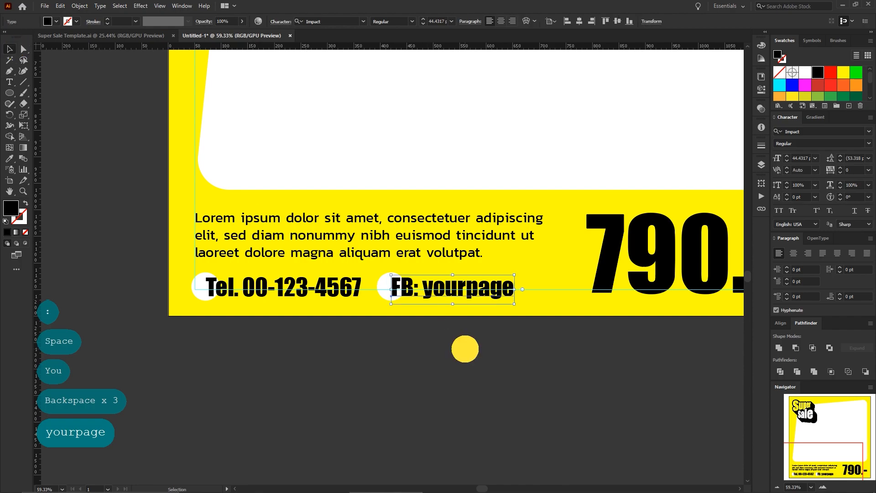
Step: Duplicate the price with a slight sideways offset, fill the copy white and send it behind the black price
left_click_drag(466, 348, 369, 365)
left_click_drag(408, 342, 305, 315)
left_click_drag(330, 319, 335, 318)
left_click(358, 346)
left_click_drag(408, 331, 355, 336)
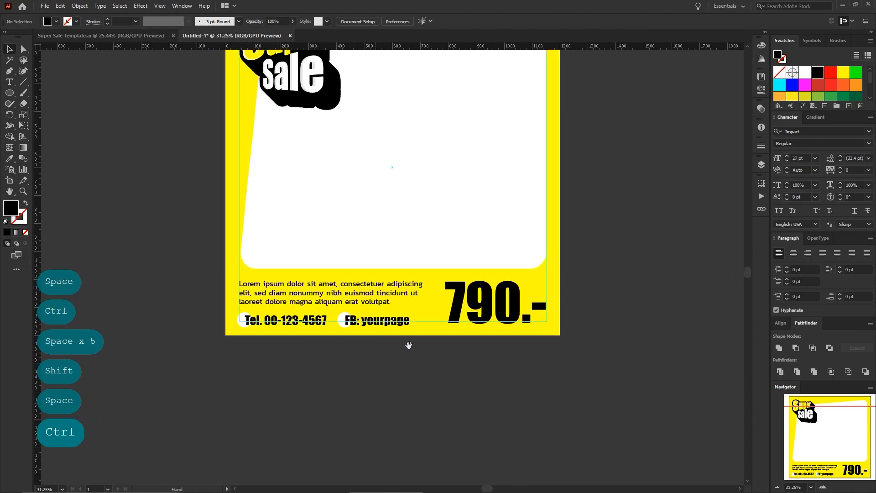
mouse_move(465, 336)
left_mouse_down()
mouse_move(388, 353)
mouse_move(532, 354)
mouse_move(466, 324)
left_mouse_up()
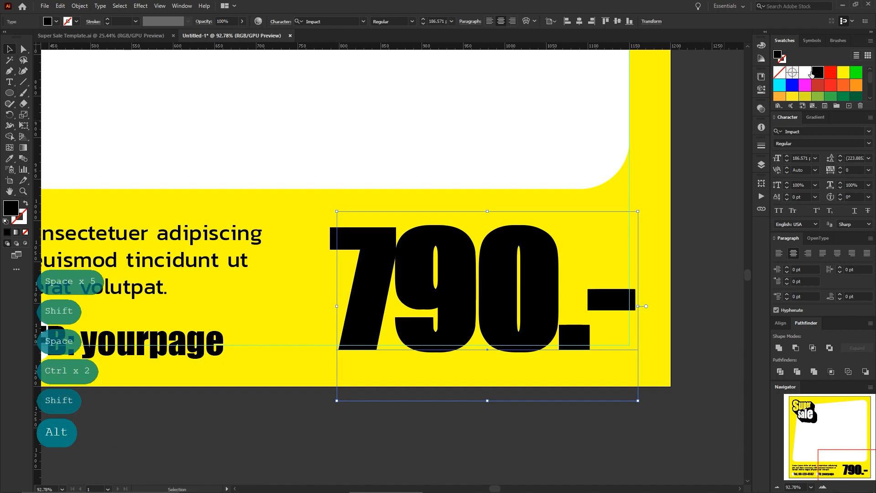
left_click(810, 73)
key("ctrl+bracketleft")
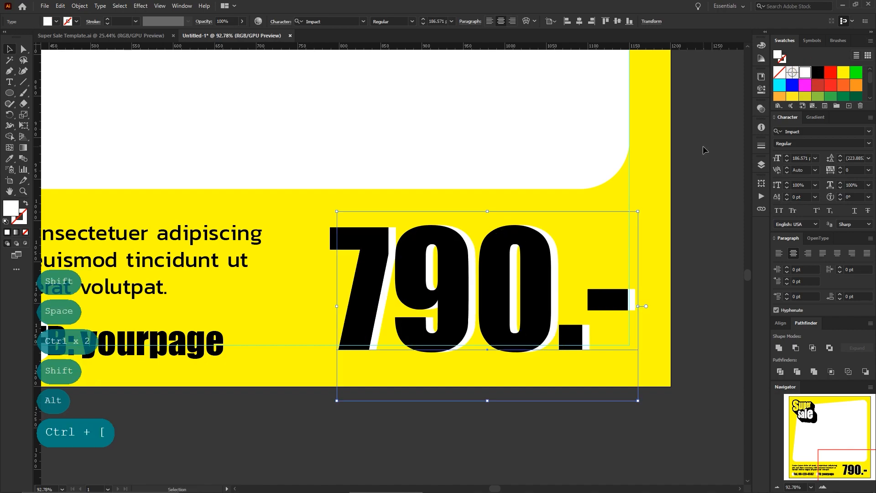
Step: Nudge the black price and its white copy together slightly left to line up with the margin guide
left_click_drag(299, 258, 164, 261)
left_click(294, 323)
left_click_drag(295, 328, 433, 410)
left_click(514, 353)
key("Left")
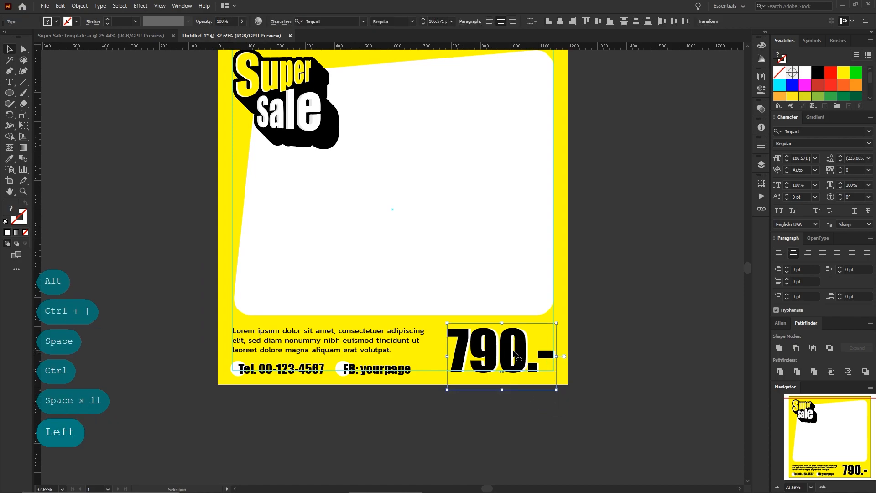
key("Left")
key("Left")
key("Left")
key("ctrl+0")
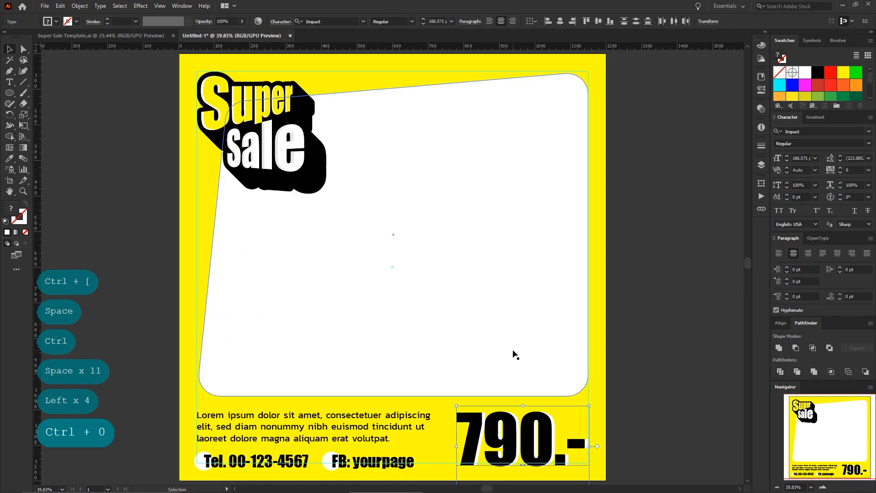
Step: Hide the guides and enlarge the Super Sale lettering proportionally to about 364 px wide
left_click(662, 346)
key("ctrl+semicolon")
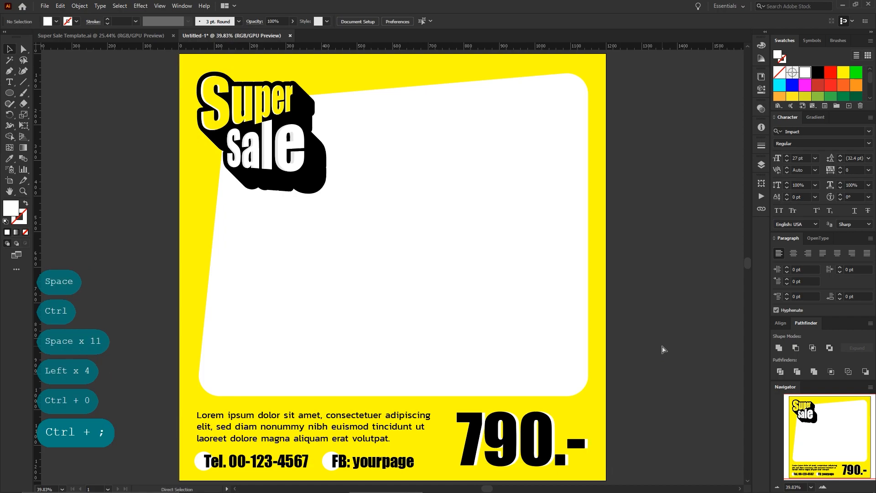
left_click(302, 162)
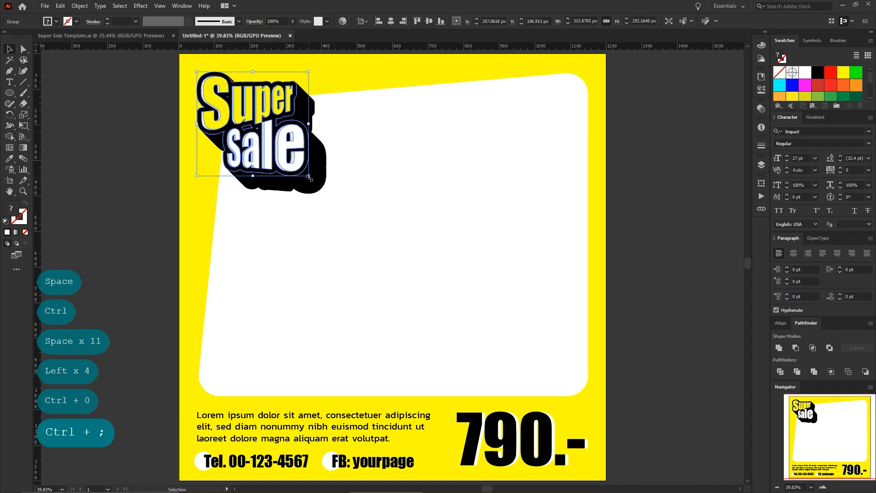
left_click_drag(309, 176, 327, 194)
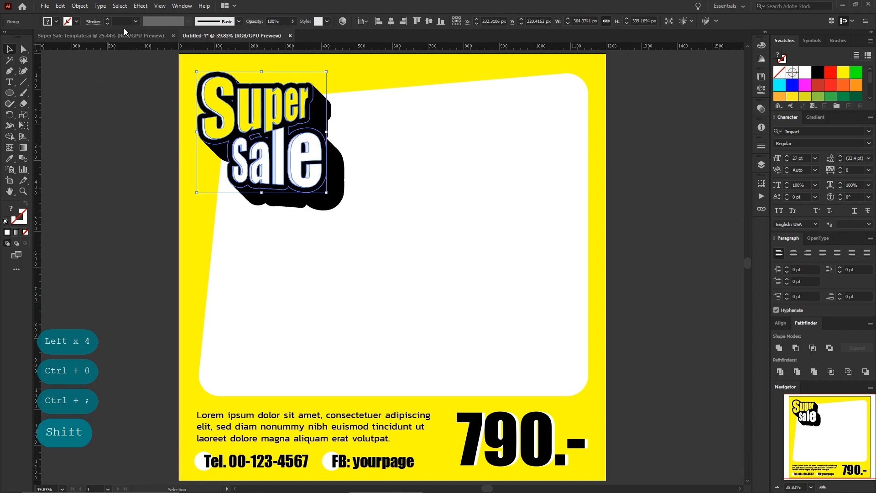
Step: Give the black backing shape inside the Super Sale group a 13 pt black stroke and leave group isolation
double_click(200, 123)
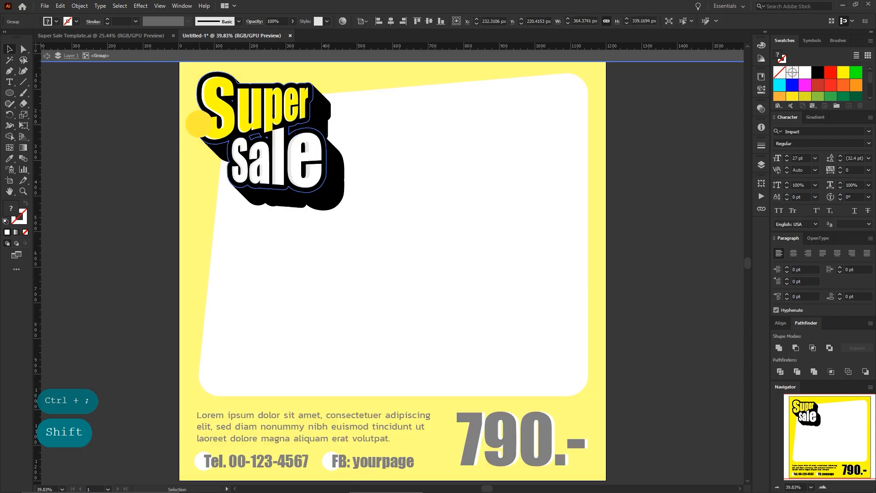
left_click(761, 146)
left_click(682, 156)
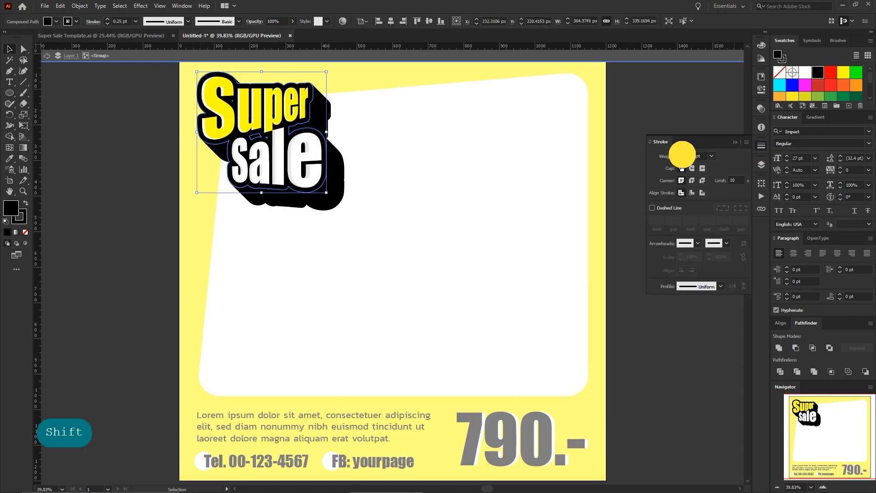
left_click(682, 154)
left_click(683, 154)
left_click(682, 155)
left_click(682, 155)
left_click(682, 155)
left_click(682, 155)
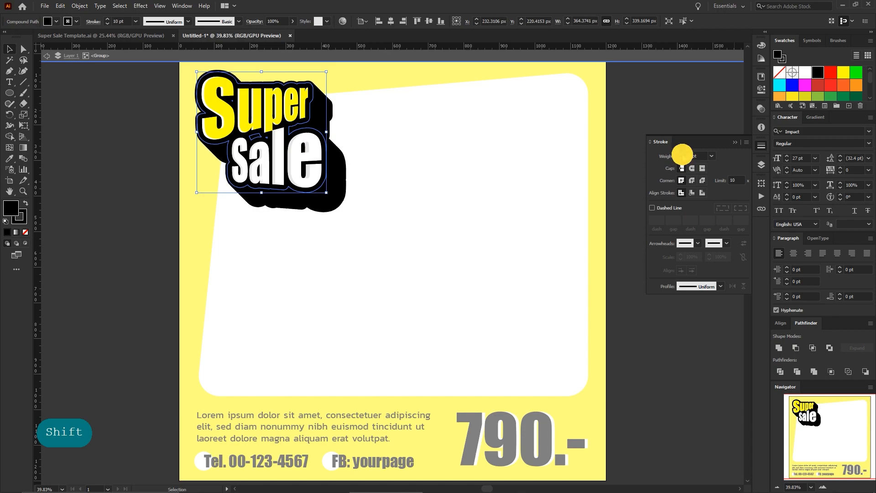
left_click(682, 154)
left_click(682, 154)
left_click(736, 142)
left_click(677, 149)
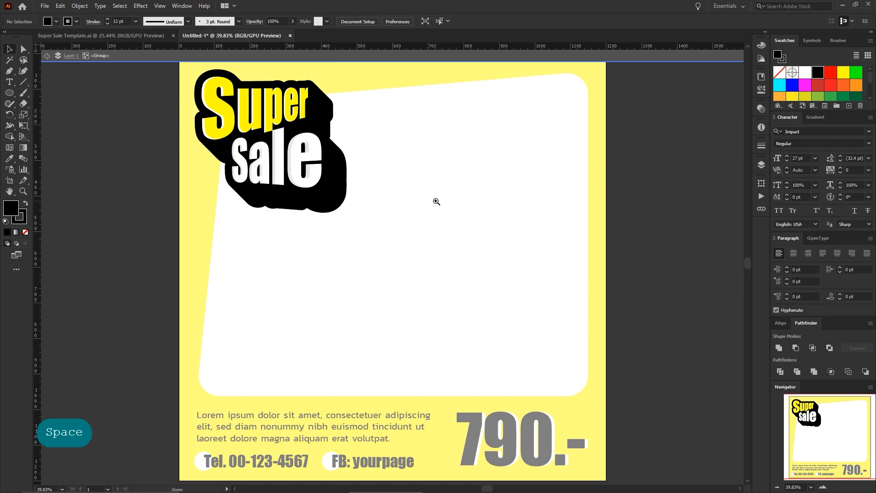
left_click_drag(436, 201, 487, 214)
left_click_drag(624, 233, 613, 237)
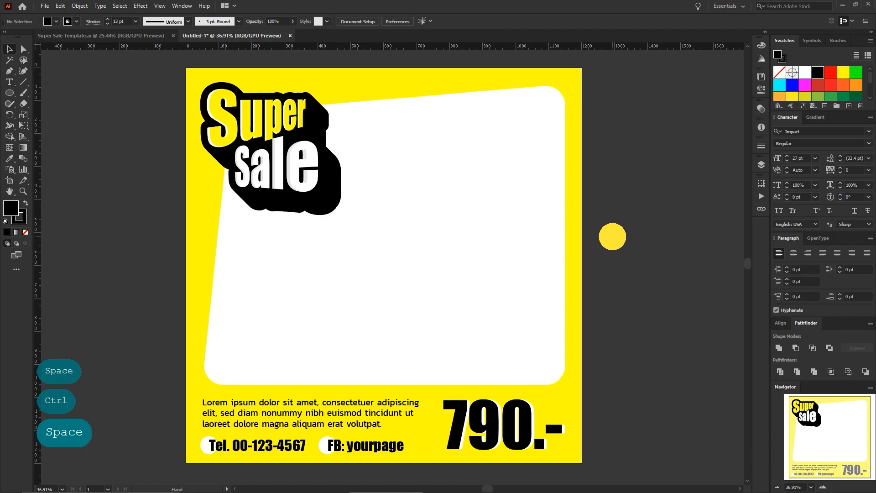
Step: Scale the Super Sale lettering down slightly, keeping its proportions and upper-left corner in place
left_click(322, 185)
left_click_drag(325, 195, 319, 192)
left_click(71, 230)
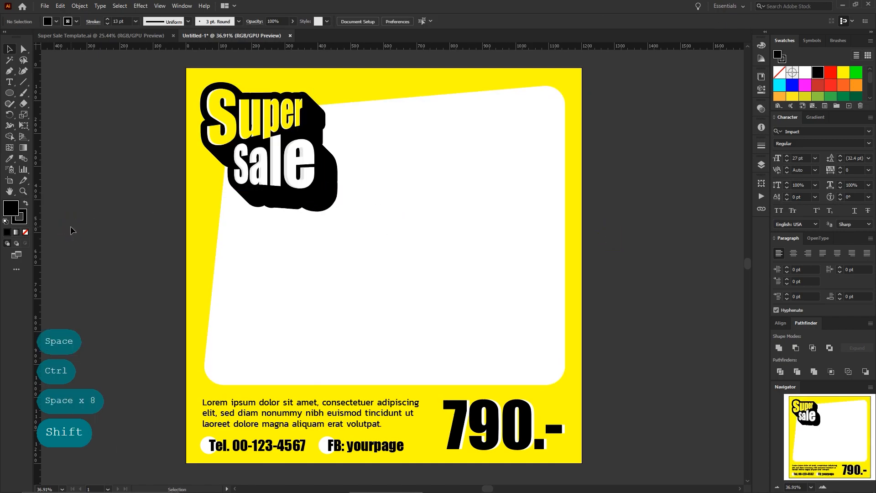
Step: Draw a 17 px black circle with no stroke outside the artboard, beside its upper-right corner
left_click(9, 93)
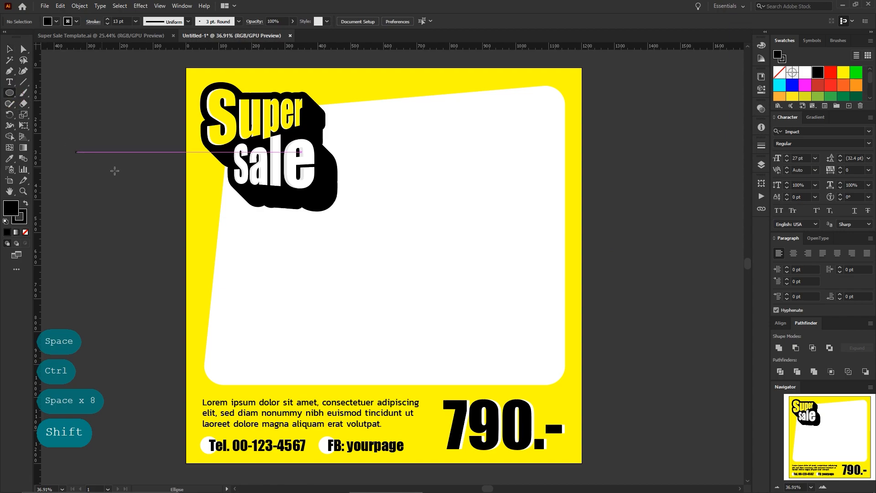
mouse_move(626, 157)
left_mouse_down()
mouse_move(442, 202)
mouse_move(529, 225)
left_mouse_up()
mouse_move(418, 156)
left_mouse_down()
mouse_move(442, 167)
mouse_move(434, 174)
left_mouse_up()
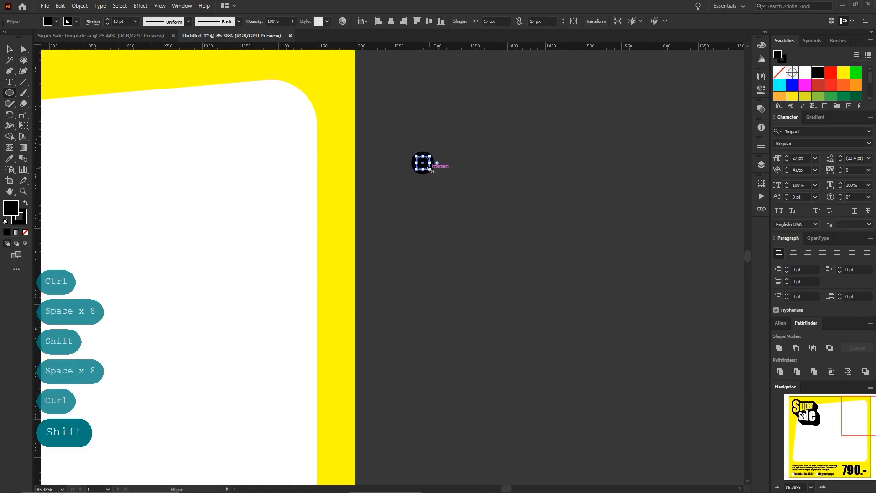
key("v")
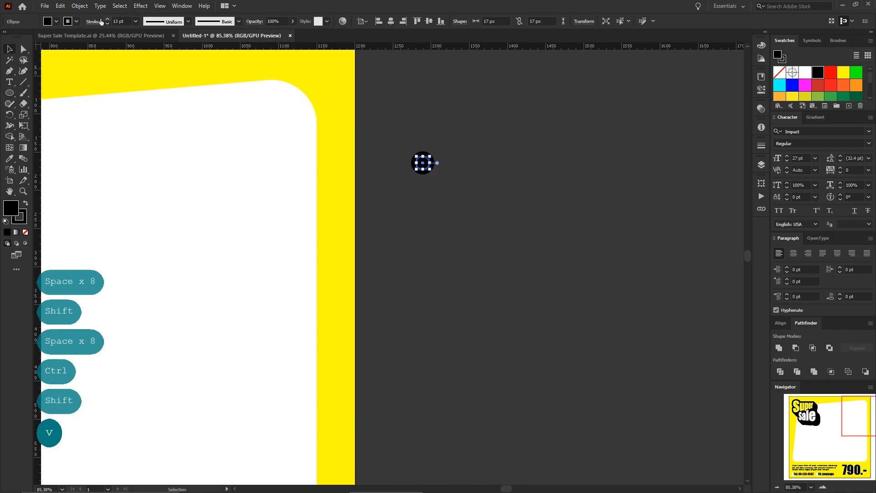
left_click(19, 219)
left_click(25, 231)
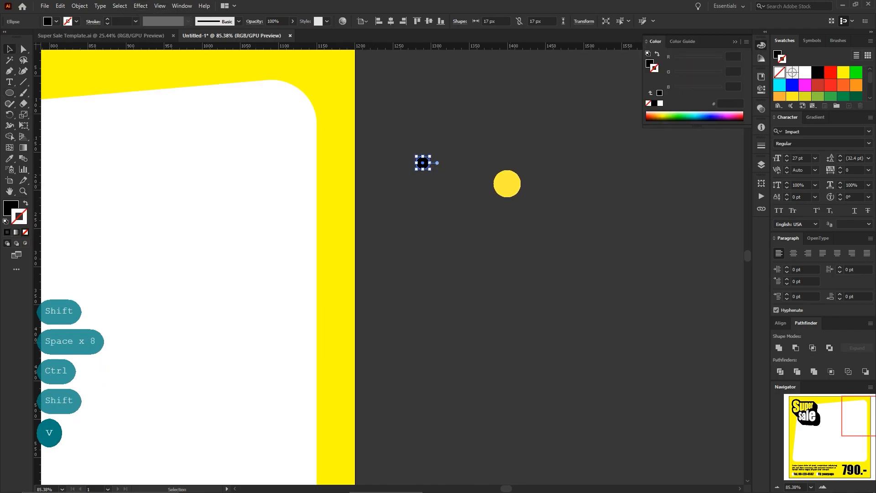
Step: Duplicate the circle into a row of five dots, distribute their horizontal spacing evenly and group the row
left_click_drag(422, 163, 570, 170)
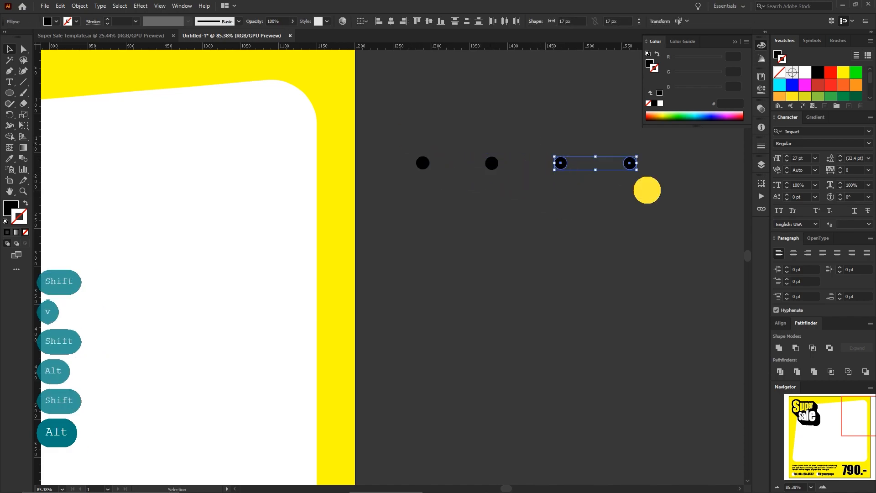
left_click(647, 189)
left_click_drag(633, 165, 310, 137, "alt+shift")
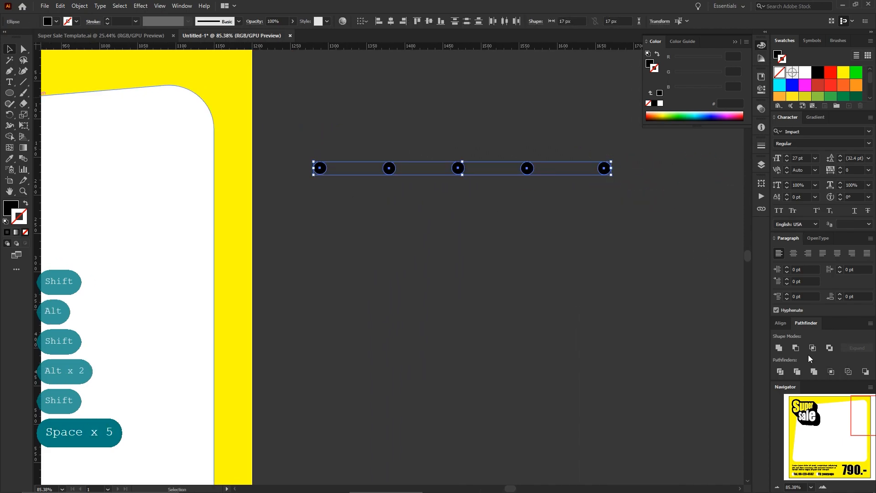
left_click(784, 323)
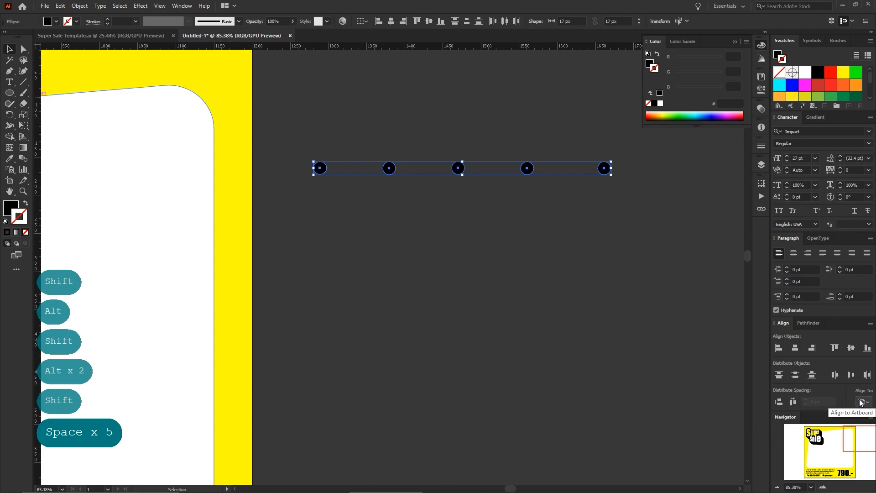
left_click(794, 402)
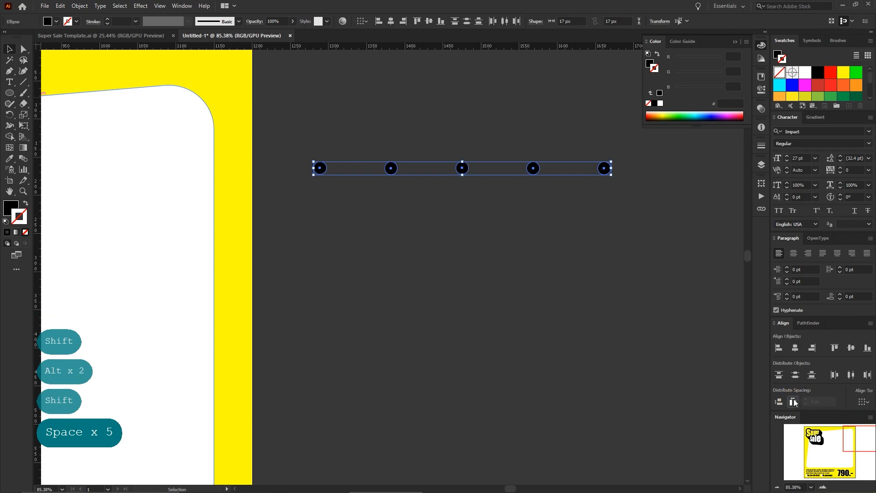
left_click(84, 9)
left_click(407, 245)
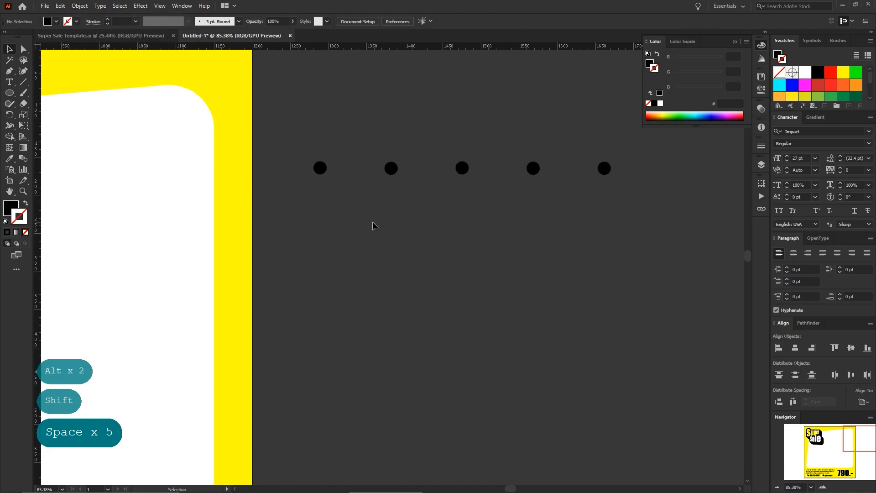
Step: Draw a 93 px spacer square between the first two dots and place it directly beneath the row
left_click_drag(11, 91, 46, 90)
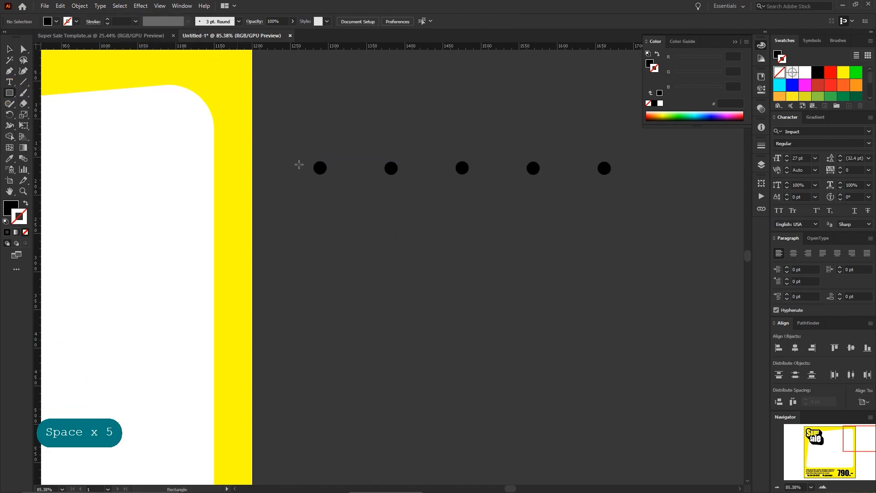
left_click_drag(321, 175, 392, 174)
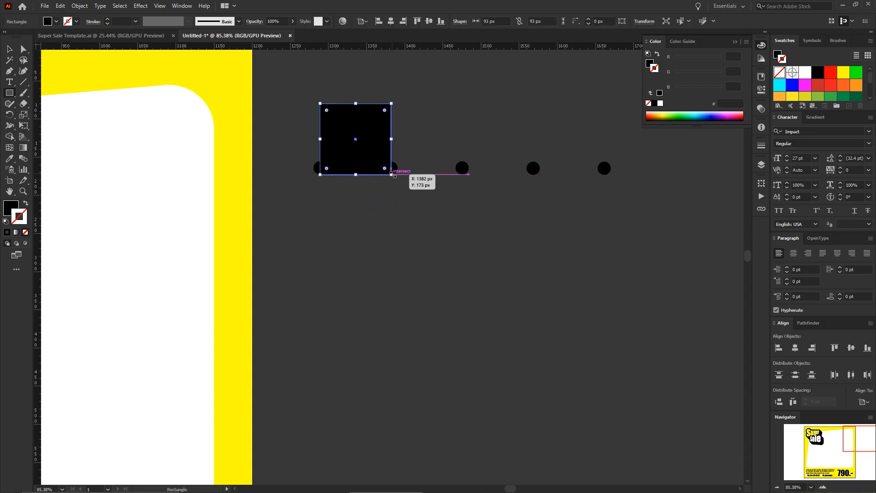
left_click_drag(384, 132, 383, 203)
Step: Copy the dot row and spacer square downward to build four rows separated by the square's height
left_click_drag(401, 171, 400, 257)
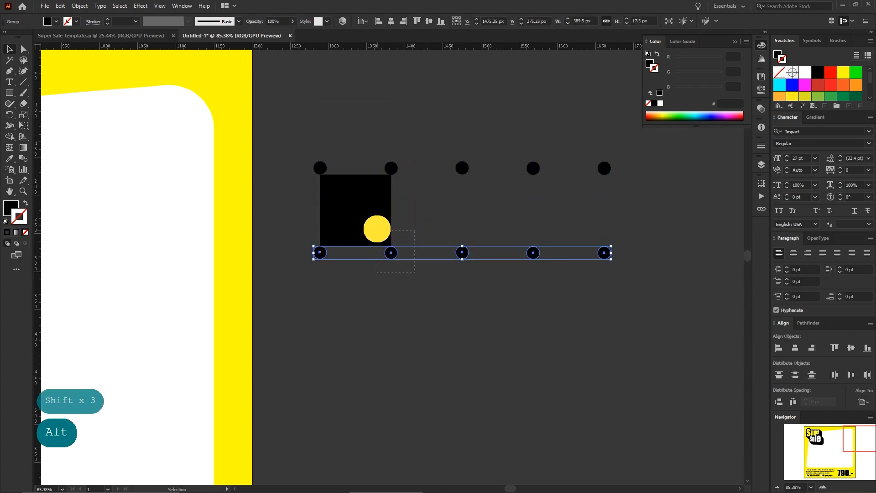
left_click(378, 229, "shift")
left_click_drag(378, 210, 376, 377)
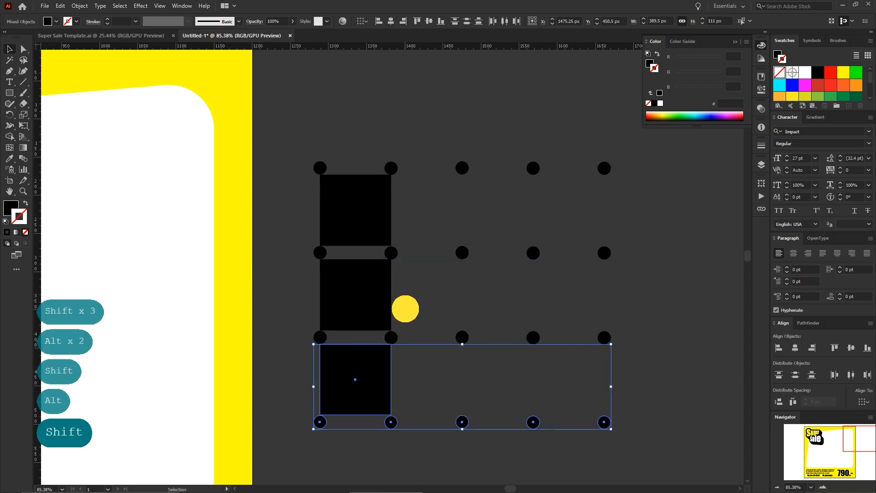
Step: Delete the three spacer squares and group the four dot rows into one grid
left_click(368, 370)
left_click(368, 313, "shift")
left_click(360, 228, "shift")
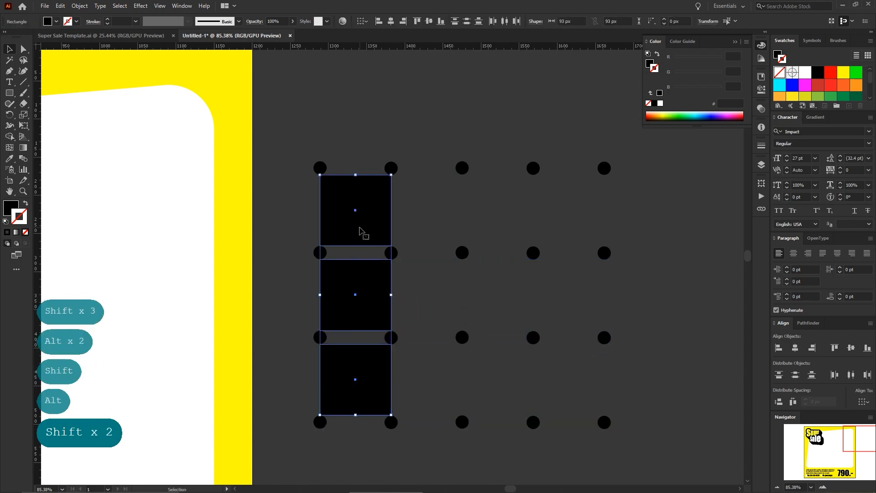
key("BackSpace")
left_click_drag(293, 154, 632, 428)
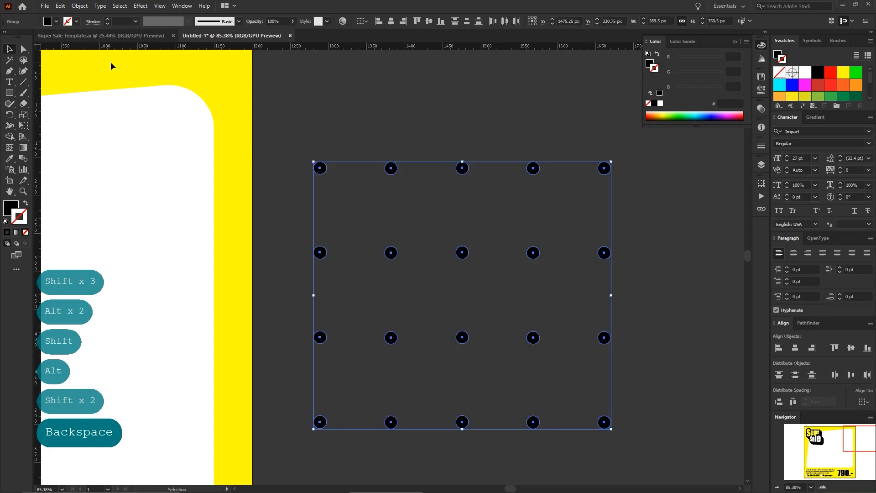
left_click(79, 6)
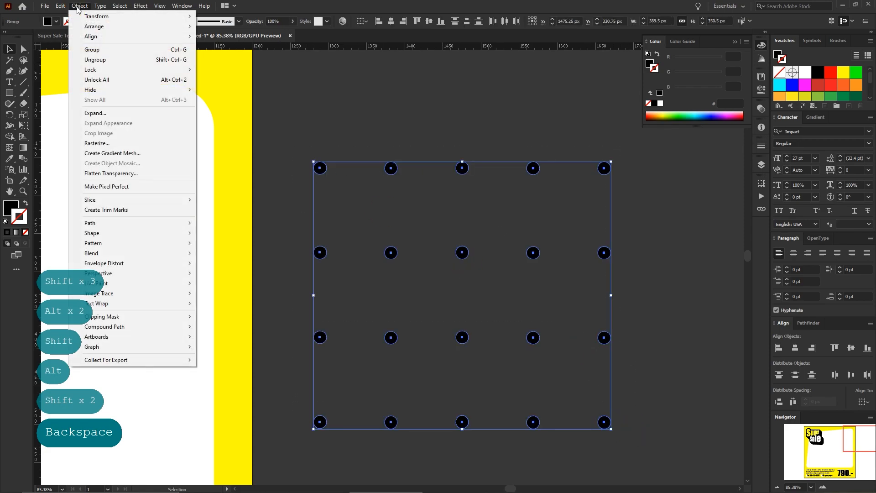
left_click(124, 49)
Step: Shrink the dot grid to about 153 px wide and place it across the white panel's upper edge, near its right corner
left_click_drag(482, 231, 346, 239)
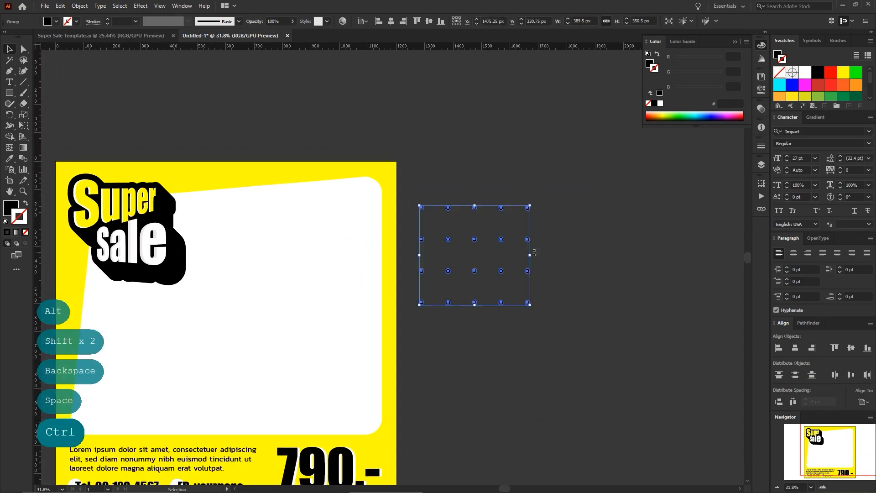
left_click_drag(534, 252, 491, 228)
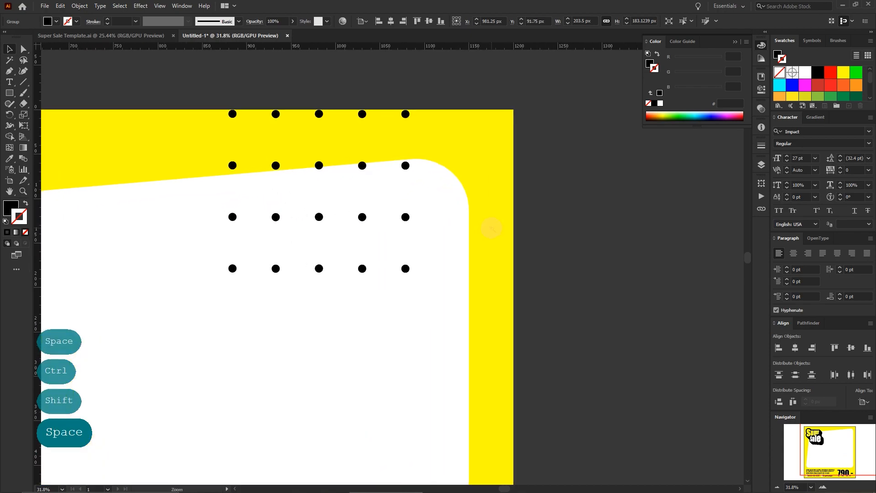
left_click_drag(363, 170, 363, 174)
left_click_drag(319, 280, 320, 240)
left_click_drag(493, 221, 347, 231)
left_click_drag(521, 228, 481, 139)
left_click(525, 174)
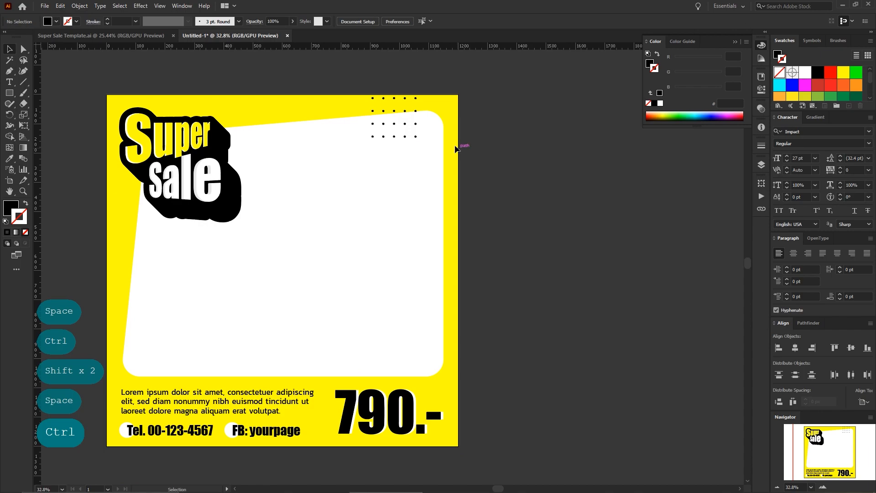
Step: Copy the dot grid to the artboard's left edge, over the white panel's lower-left side
left_click_drag(420, 142, 151, 359)
left_click_drag(90, 350, 247, 368)
left_click_drag(179, 336, 186, 337)
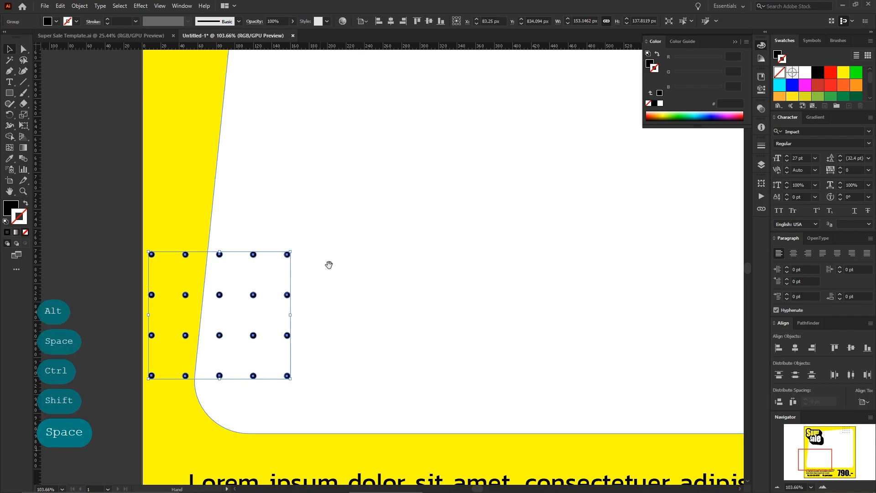
Step: Copy the lower-left dot grid straight up below the lettering and delete the copy's leftmost column of dots
left_click_drag(332, 260, 166, 269)
left_click_drag(293, 261, 409, 270)
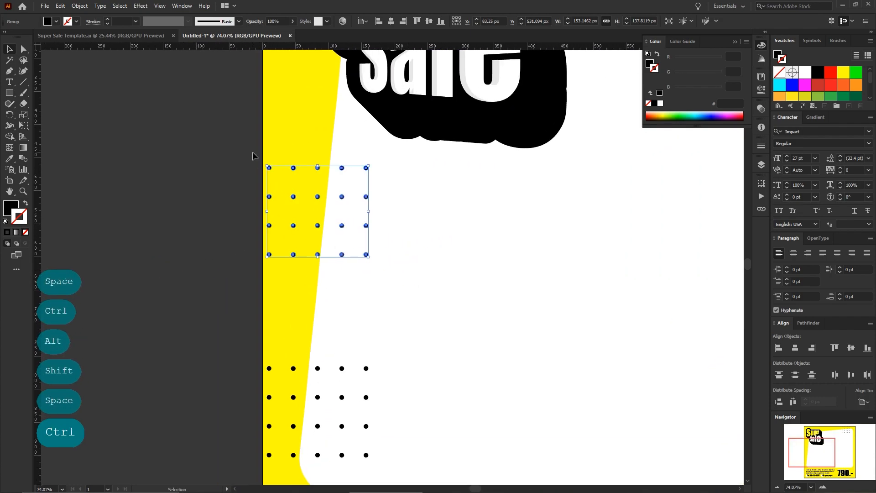
left_click(22, 52)
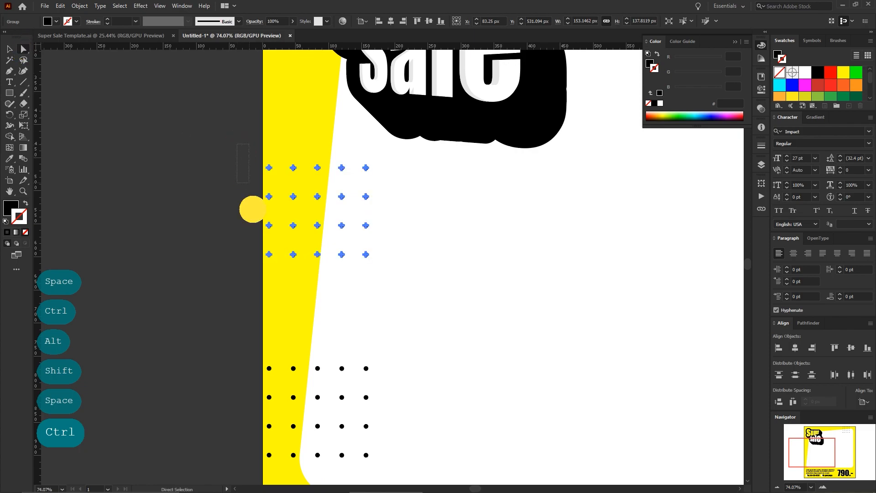
left_click_drag(279, 272, 280, 276)
key("BackSpace")
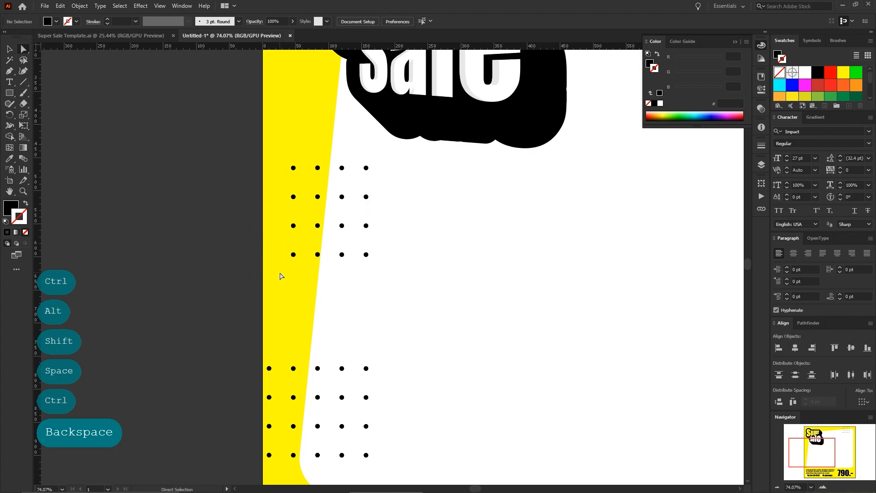
Step: Enlarge the four-column dot grid in the artboard's upper-left corner and bring the Super Sale lettering to the front
left_click_drag(355, 197, 283, 187)
left_click_drag(311, 168, 379, 317)
left_click(360, 257)
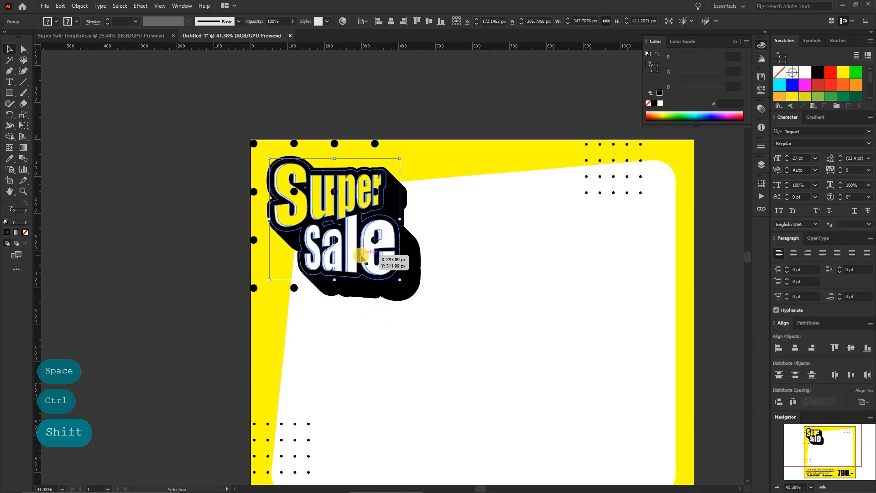
right_click(361, 257)
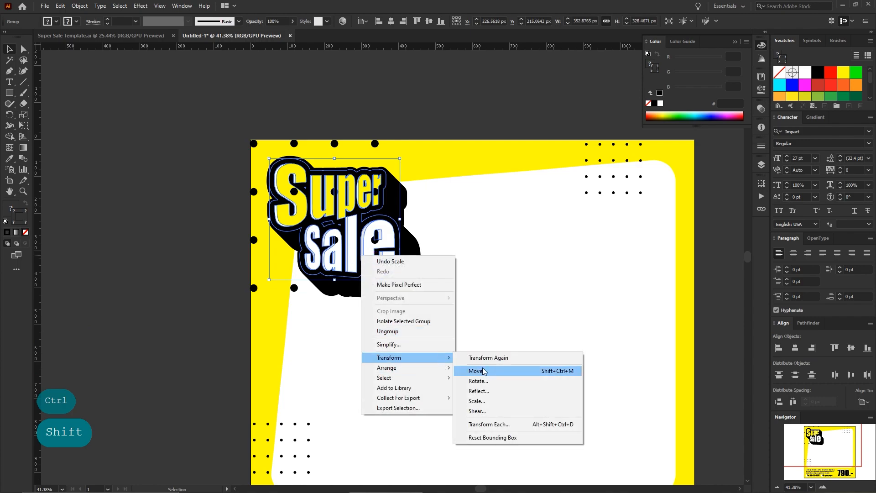
left_click(463, 368)
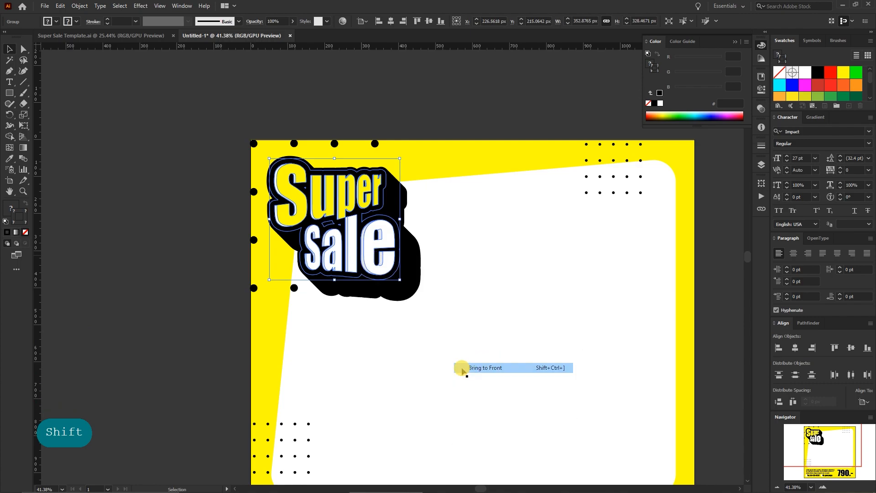
left_click(189, 292)
Step: Copy the lower-left dot grid to the artboard's right edge and shift both side grids outward, partly beyond the artboard
left_click_drag(389, 291, 349, 293)
left_click_drag(464, 310, 333, 223)
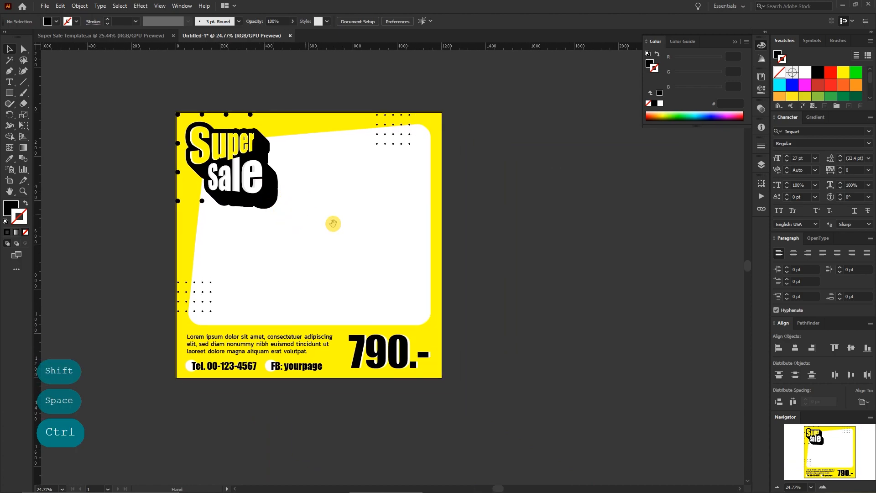
left_click_drag(467, 258, 470, 244)
left_click_drag(315, 229, 344, 248)
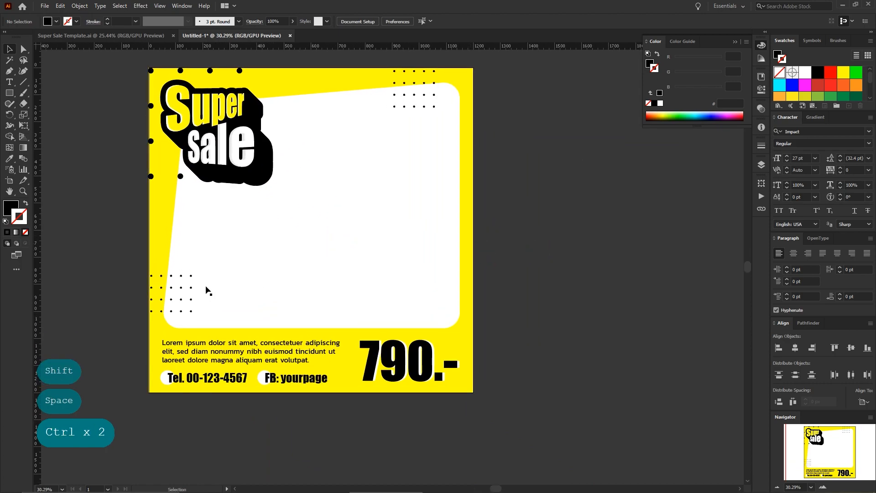
left_click_drag(189, 283, 494, 243)
left_click(109, 245)
left_click(530, 275)
left_click(385, 250, "ctrl")
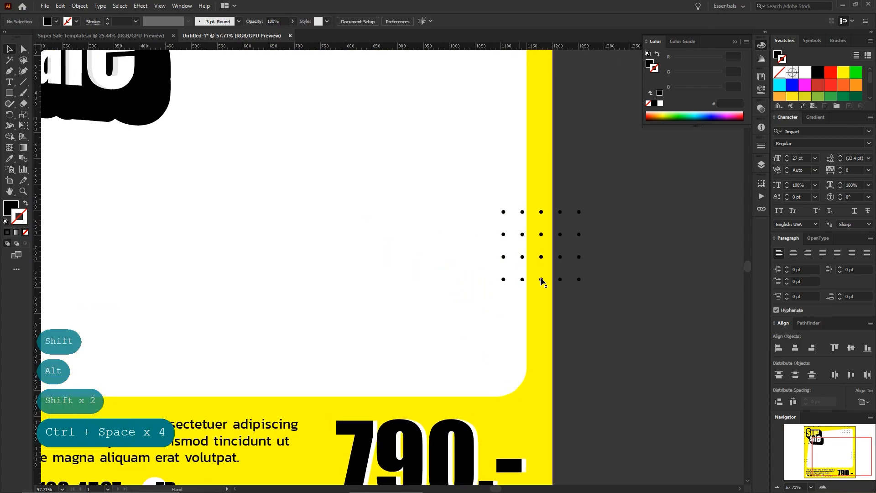
left_click_drag(563, 280, 600, 280)
left_click(642, 296)
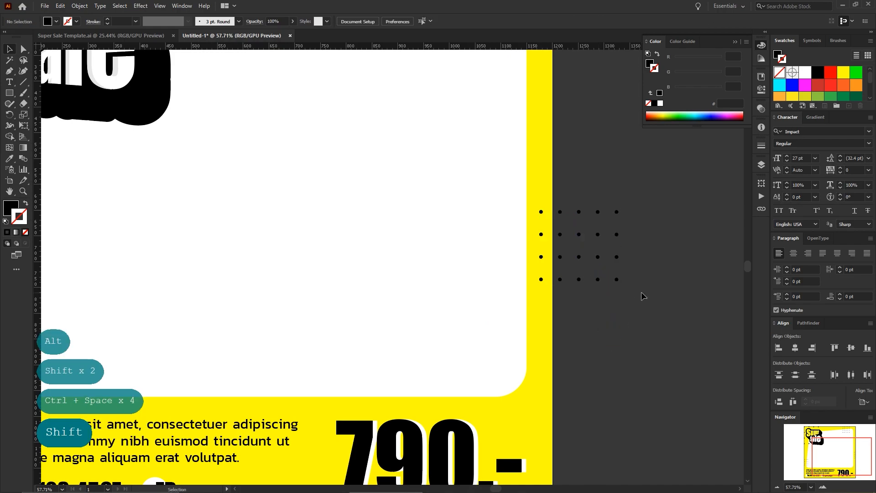
Step: Delete the dot columns that lie outside the artboard from the left and right side grids
left_click_drag(659, 262, 566, 241)
left_click_drag(621, 213, 554, 255)
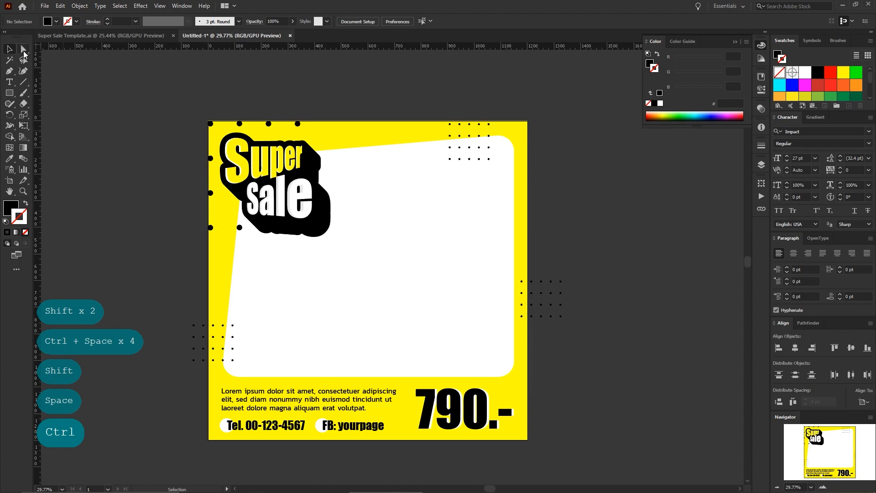
left_click_drag(145, 281, 210, 391)
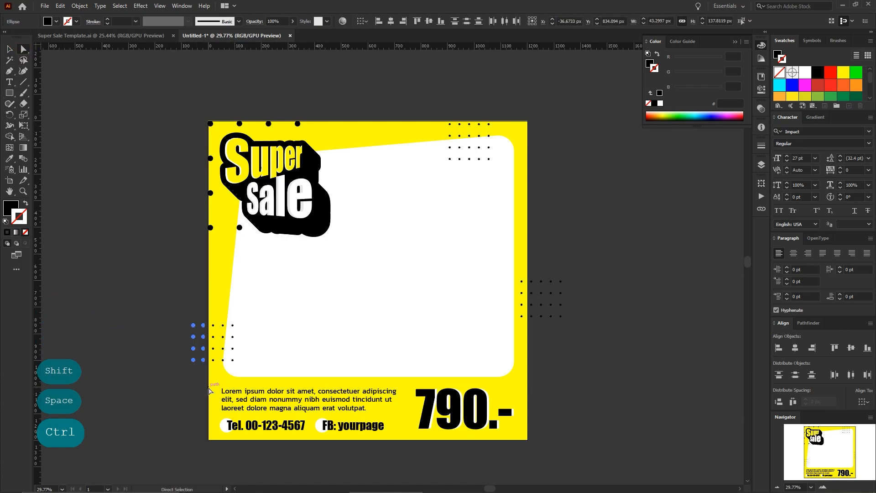
key("BackSpace")
left_click_drag(619, 355, 538, 244)
key("BackSpace")
key("Escape")
left_click(585, 302)
Step: Move the remaining dots at the right edge inward so both columns sit inside the artboard
left_click_drag(453, 321, 577, 321)
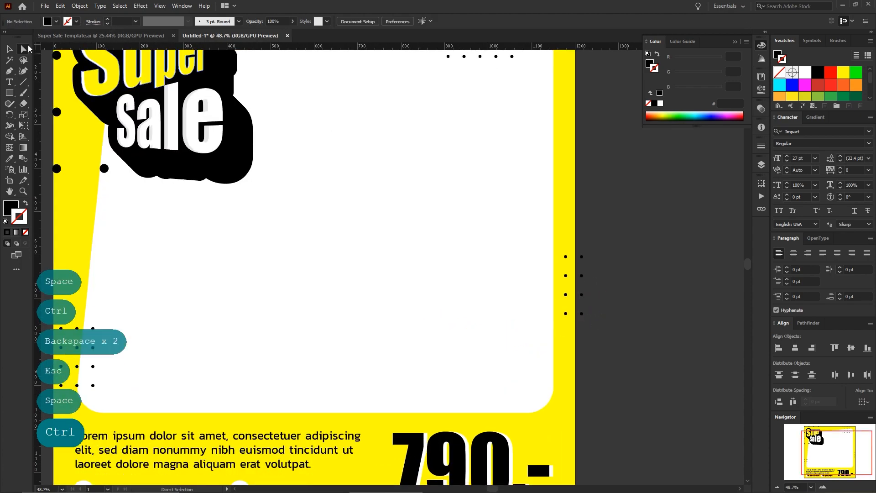
left_click(10, 49)
left_click_drag(581, 313, 557, 313)
key("Escape")
Step: Duplicate the white product panel with a slight offset down and to the right, and fill the copy with black
left_click_drag(626, 268, 525, 267)
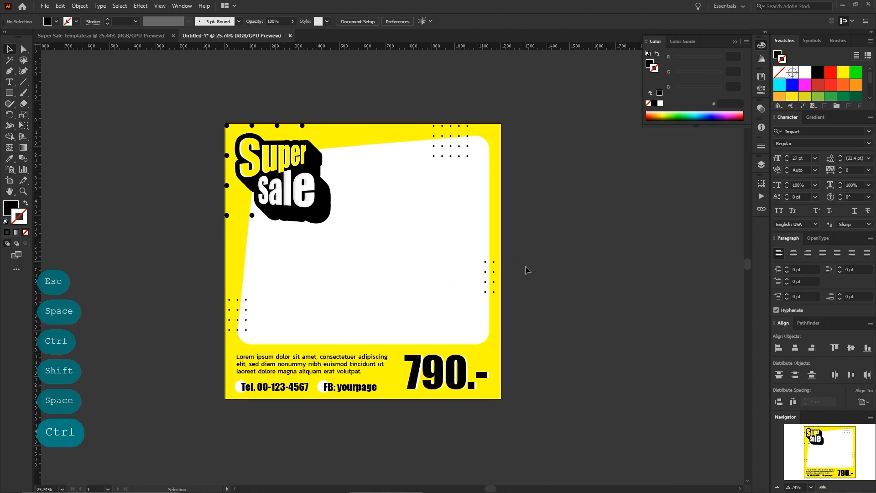
left_click_drag(434, 324, 514, 344)
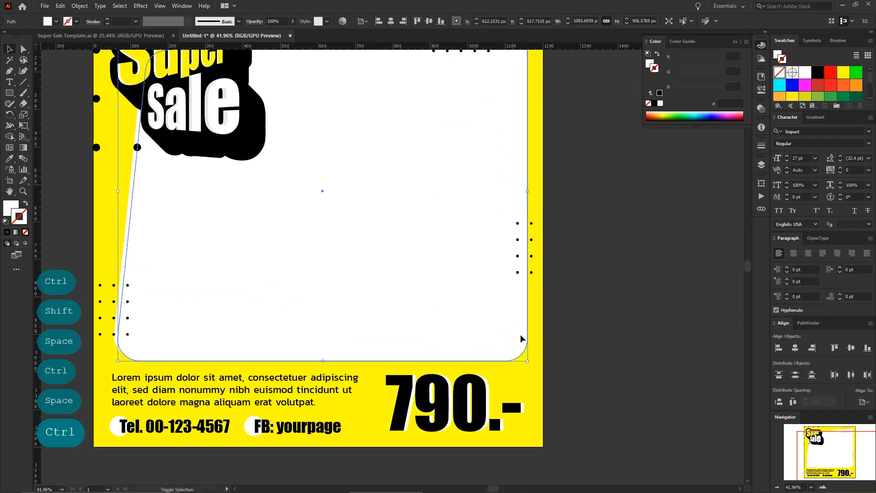
left_click(779, 54)
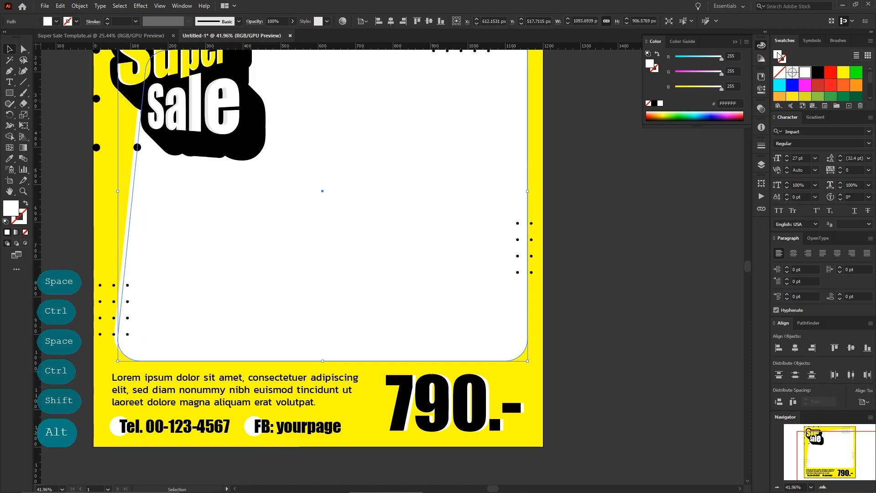
left_click(816, 74)
Step: Send the black panel copy backward so it sits behind the white panel as a drop shadow
right_click(462, 140)
mouse_move(511, 285)
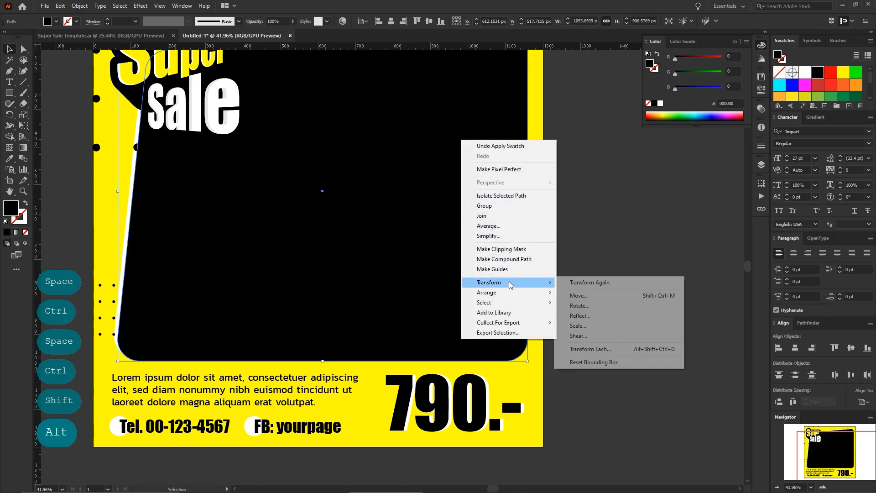
left_click(575, 309)
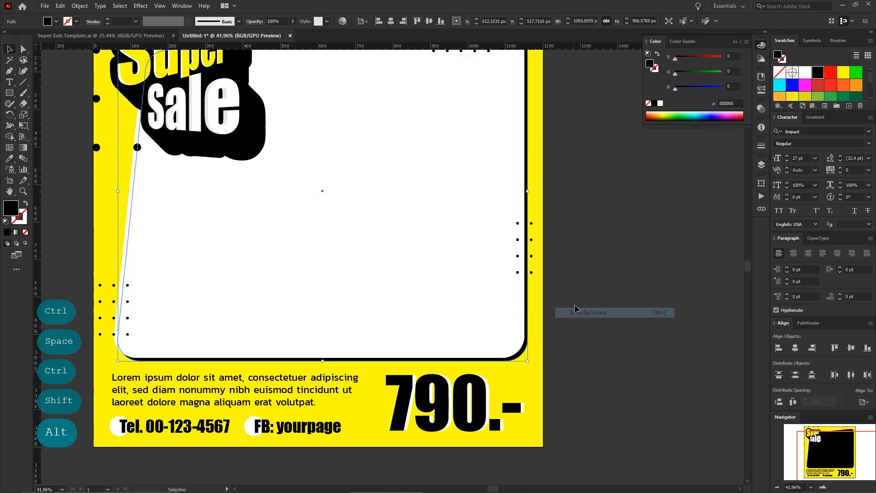
left_click(588, 256)
Step: Select the white panel together with its black shadow and nudge both up by four increments
left_click_drag(591, 235, 554, 233)
left_click_drag(601, 219, 552, 259)
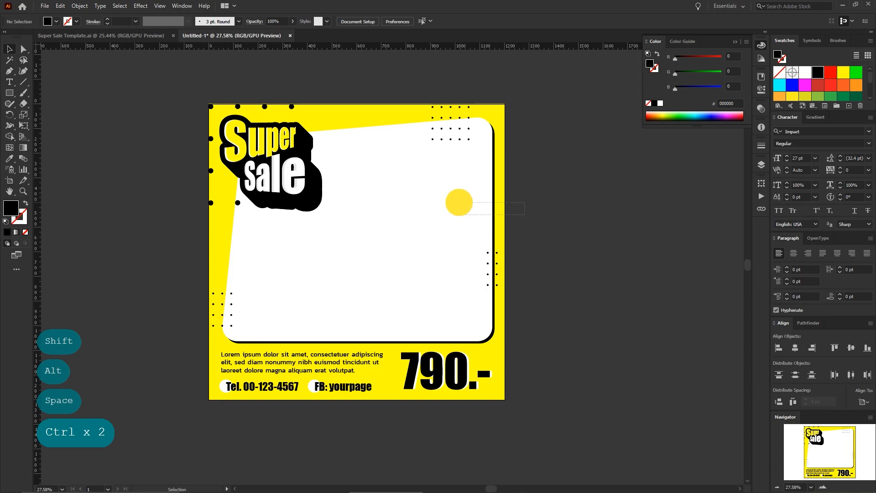
left_click(459, 202)
key("Up")
key("Up")
key("Up")
key("Up")
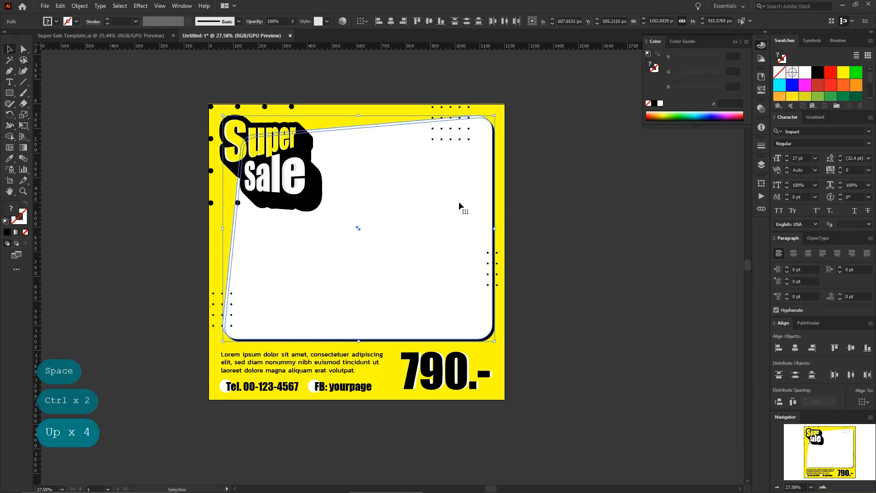
left_click(584, 265)
Step: Examine the paragraph and contact lines at the bottom of the artboard and the overall template layout
left_click_drag(562, 284, 560, 236)
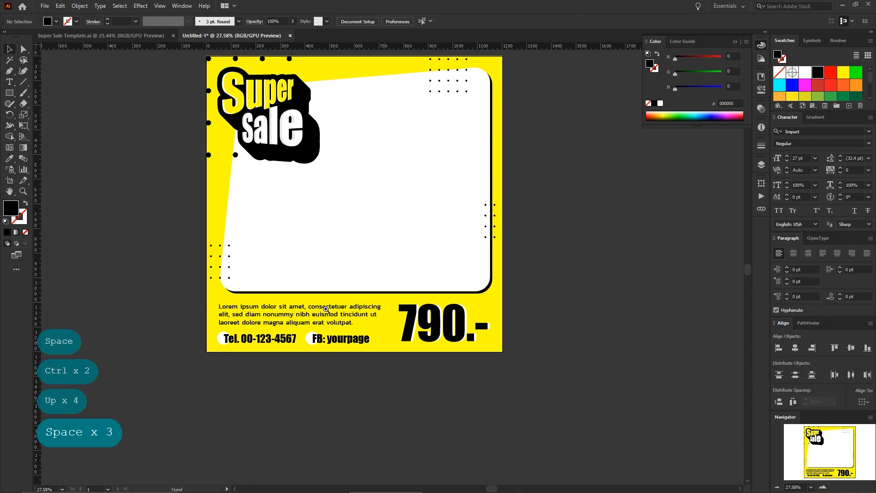
left_click_drag(259, 321, 318, 330)
left_click(325, 317, "ctrl")
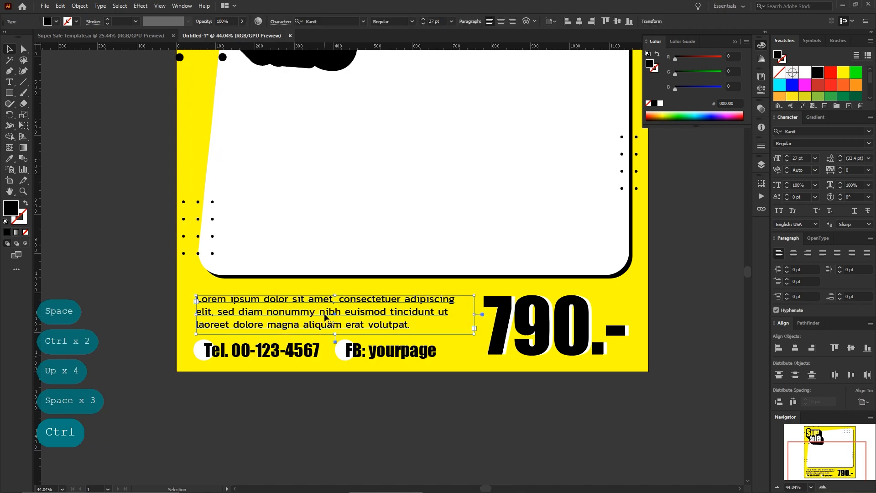
left_click(413, 401, "ctrl")
left_click_drag(412, 401, 377, 293)
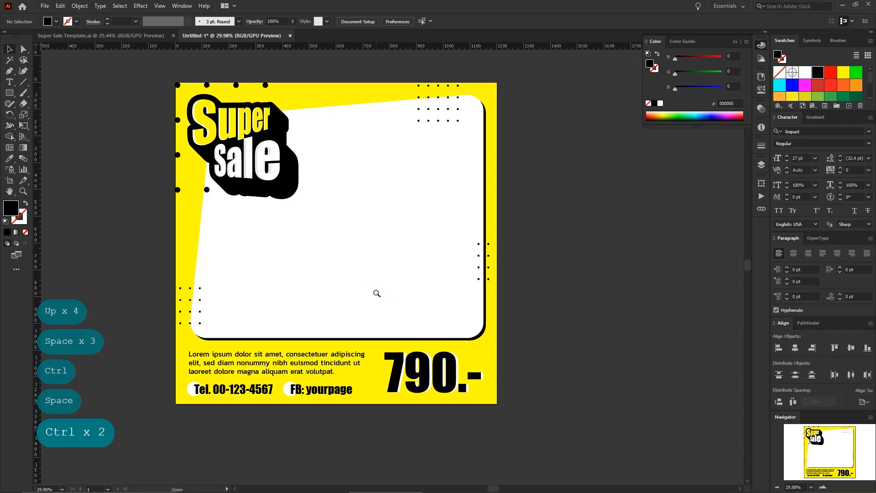
key("ctrl+0")
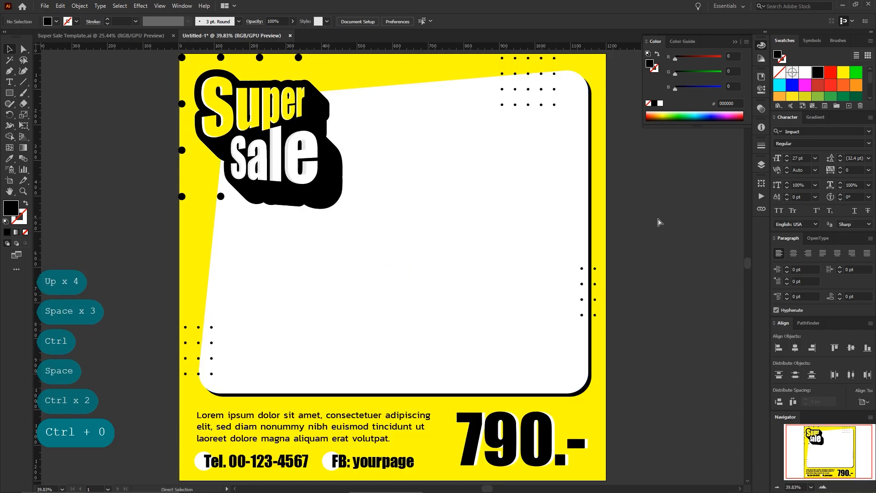
key("ctrl+minus")
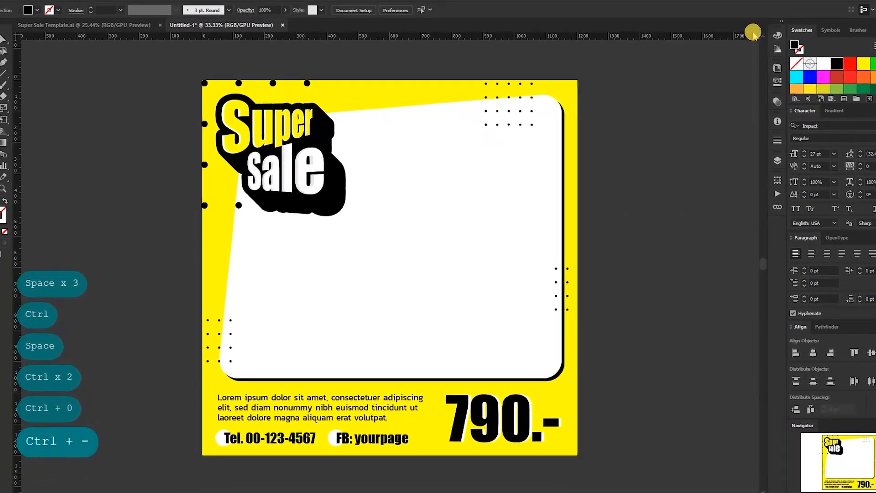